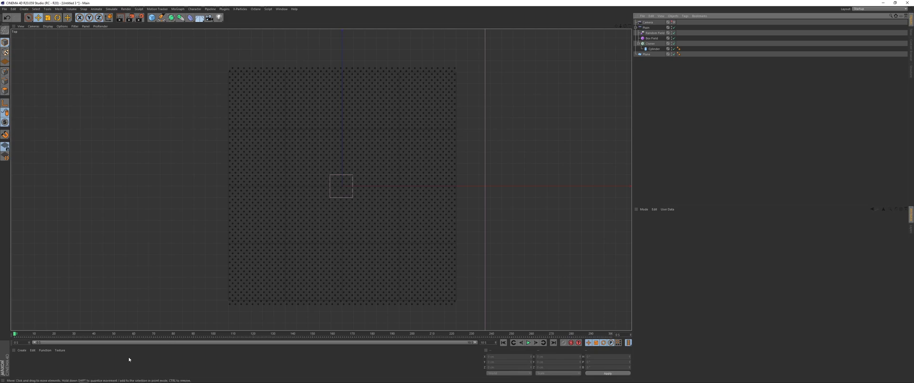
Scrub through the clone animation in the top view while toggling the Random Field
drag(16, 335, 263, 343)
click(674, 33)
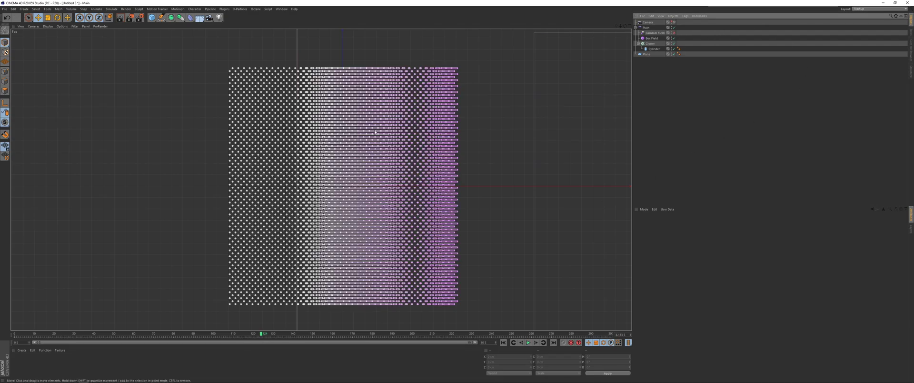
click(674, 33)
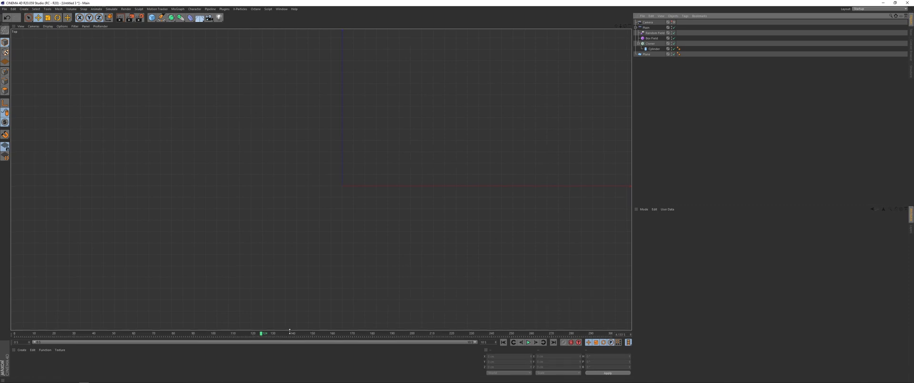
mouse_move(262, 333)
mouse_down()
mouse_move(388, 334)
mouse_move(153, 333)
mouse_move(292, 333)
mouse_up()
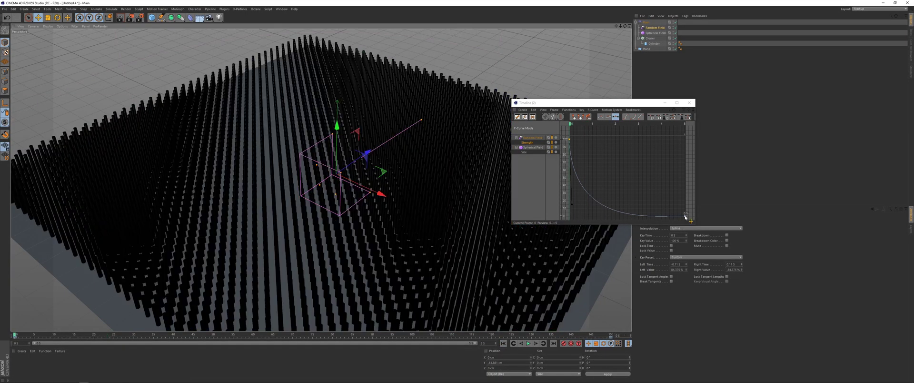
Move the end key of the Random Field's Strength curve to an earlier time and play back the animation
drag(685, 217, 647, 211)
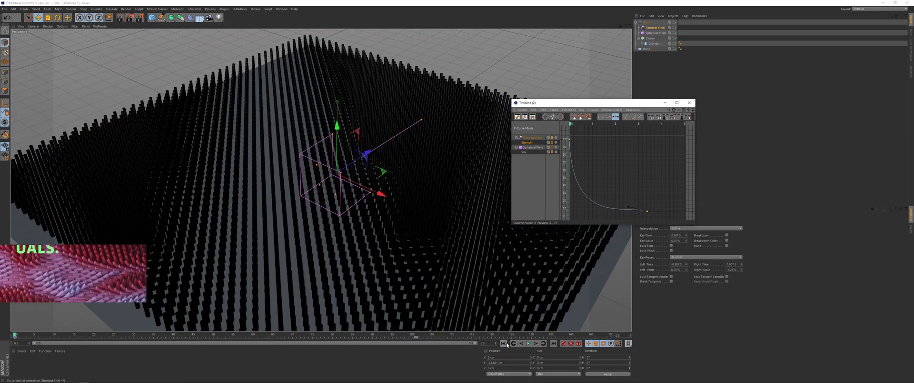
click(528, 343)
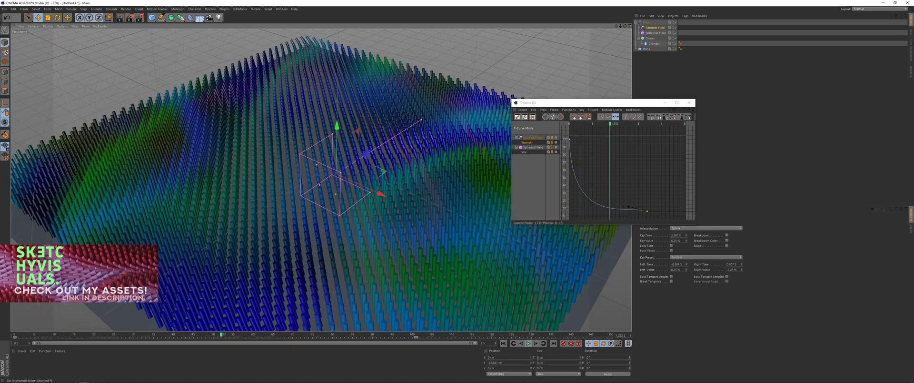
drag(174, 337, 13, 346)
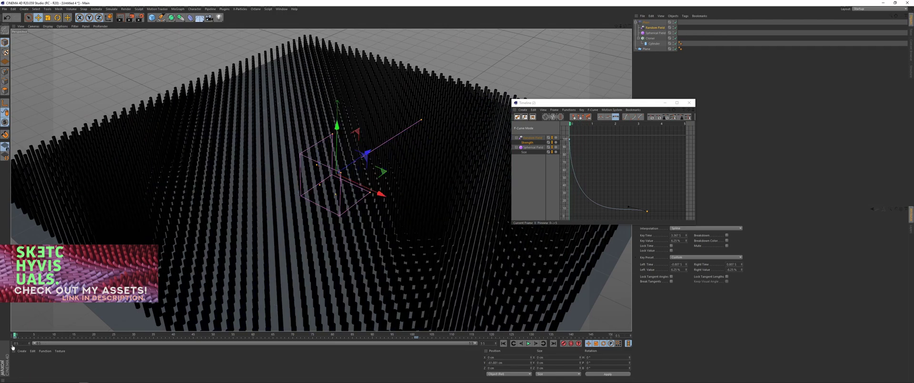
Close the timeline window and play the animation with the whole cylinder grid in view
click(689, 102)
alt+right_drag(334, 192, 312, 207)
alt+middle_drag(312, 208, 305, 191)
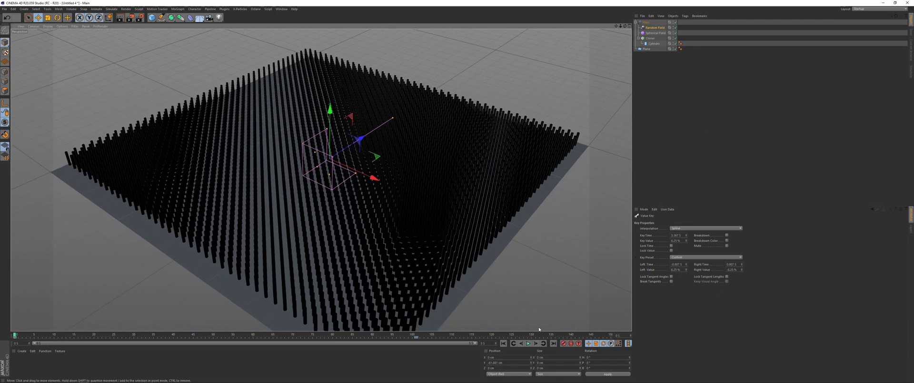
click(529, 343)
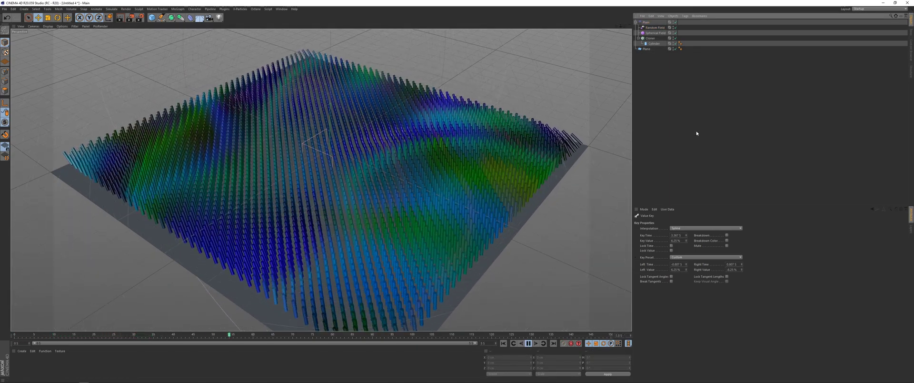
click(56, 27)
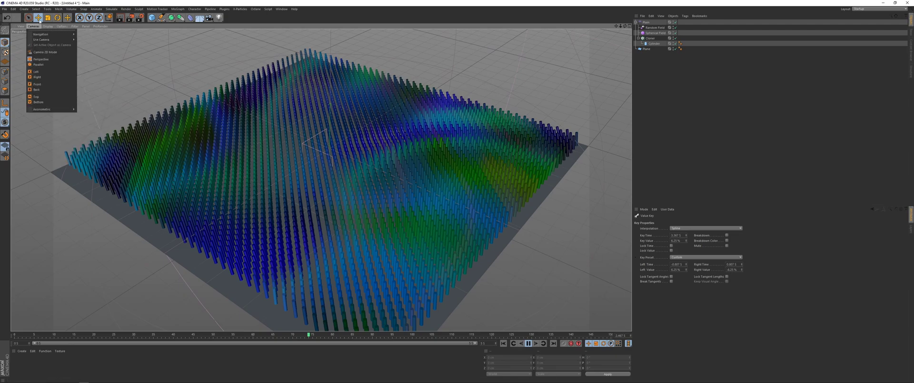
click(56, 67)
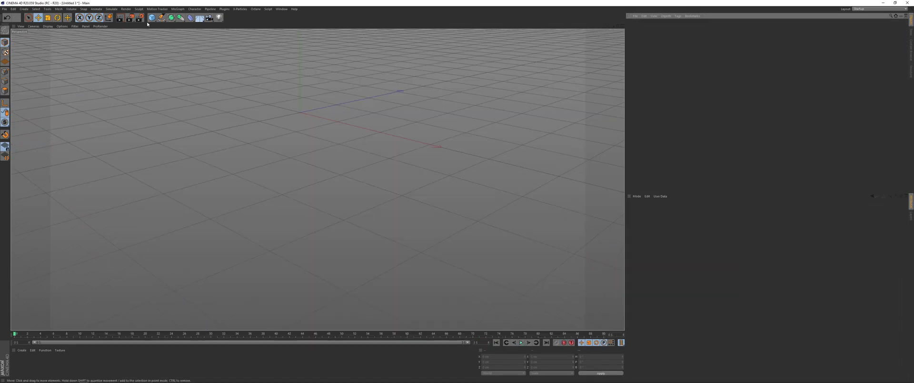
Add a plane and set its width and height to 4000 cm
drag(152, 18, 200, 35)
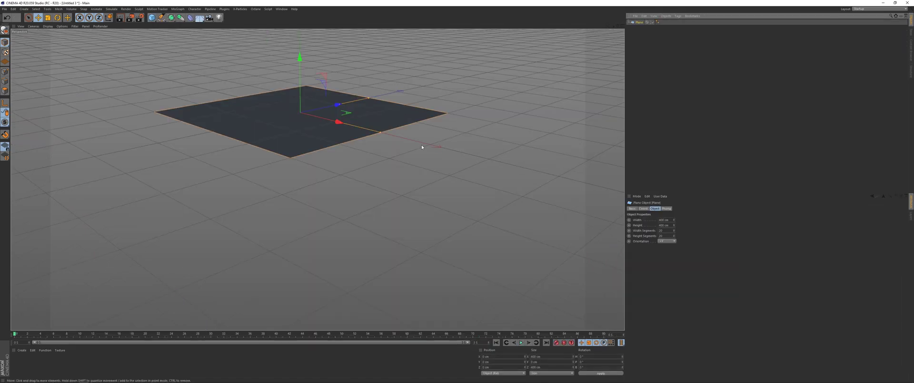
alt+middle_drag(284, 129, 299, 191)
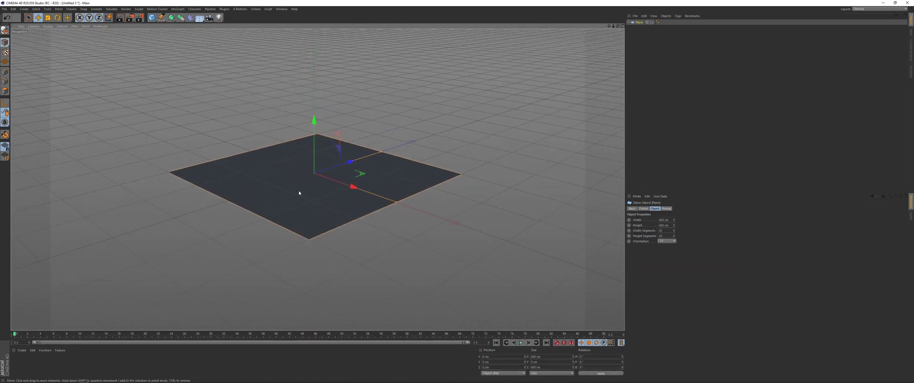
click(663, 219)
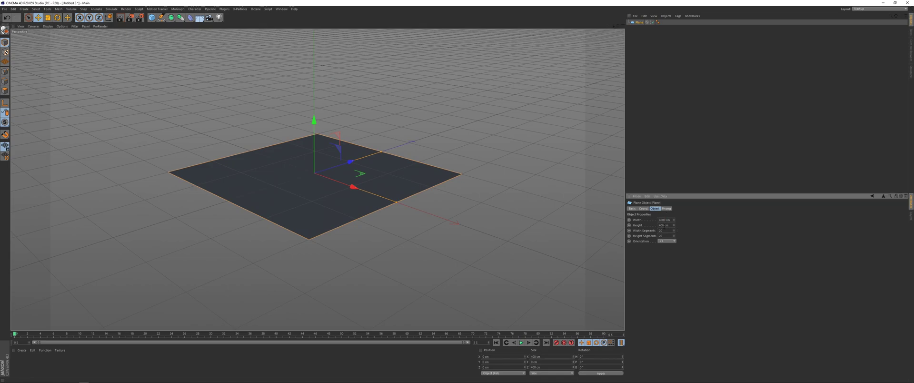
text(0)
key(Tab)
key(Tab)
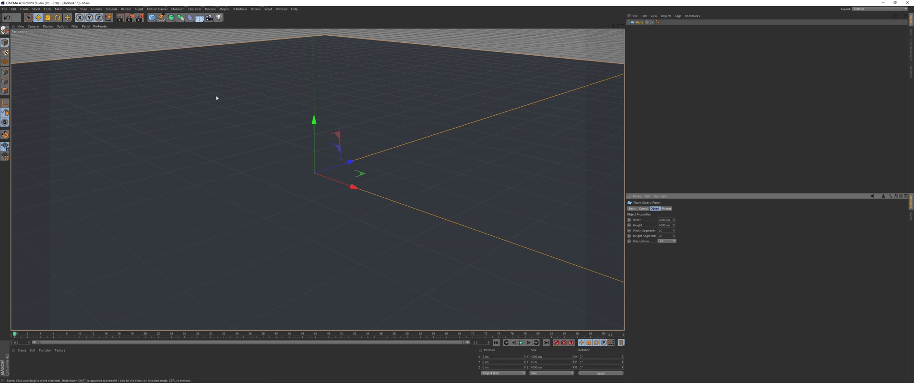
Add a cube raised above the plane and shape it into a flat bar about 200 × 9 × 48 cm
click(151, 18)
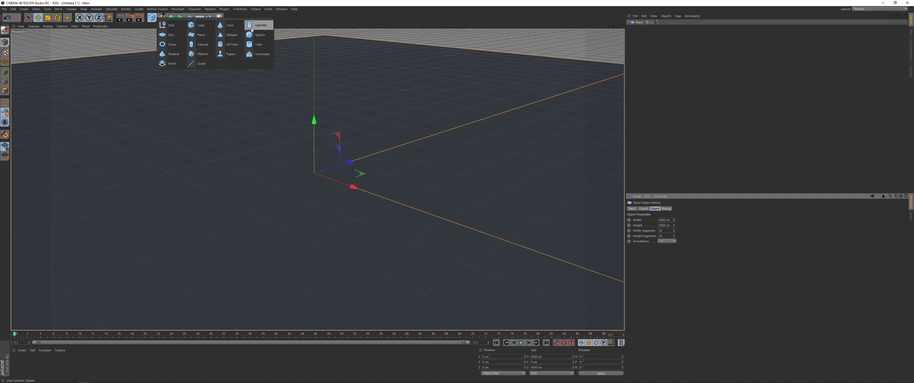
click(195, 28)
drag(313, 120, 312, 81)
alt+middle_drag(313, 109, 310, 134)
drag(311, 92, 321, 142)
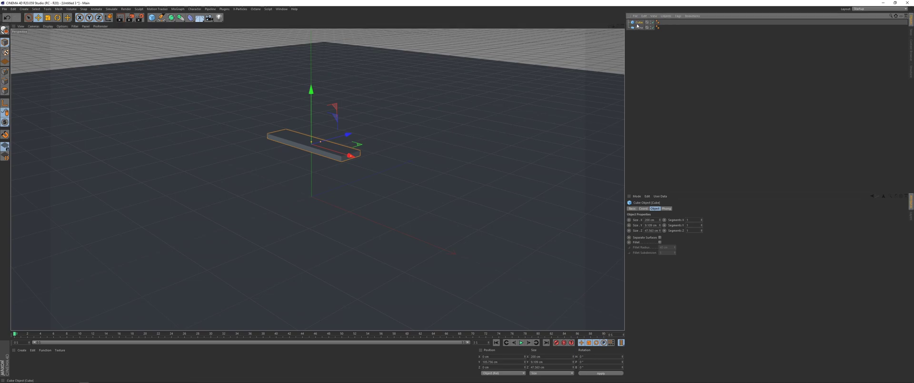
Enable the cube's fillet with a 1 cm radius and thicken the bar to about 15 cm
click(660, 242)
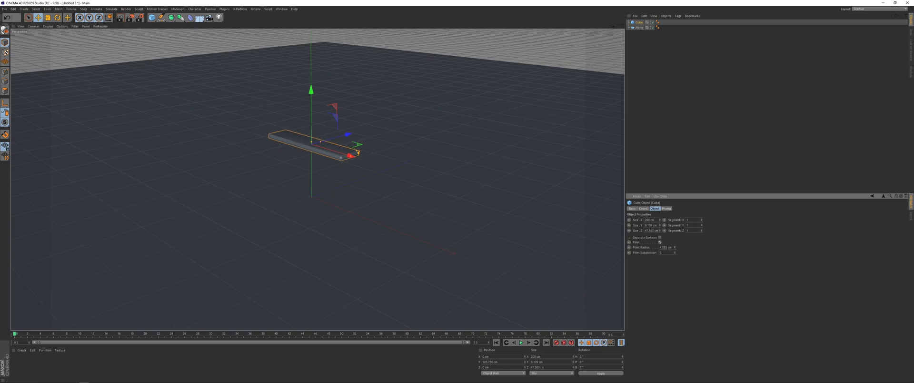
drag(667, 248, 652, 254)
text(0.1)
key(Return)
drag(664, 249, 655, 250)
text(1)
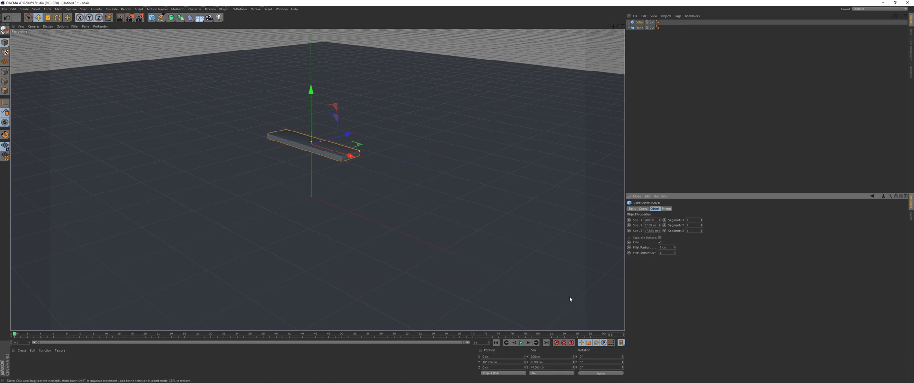
alt+drag(330, 151, 313, 137)
scroll(253, 62, up, 2)
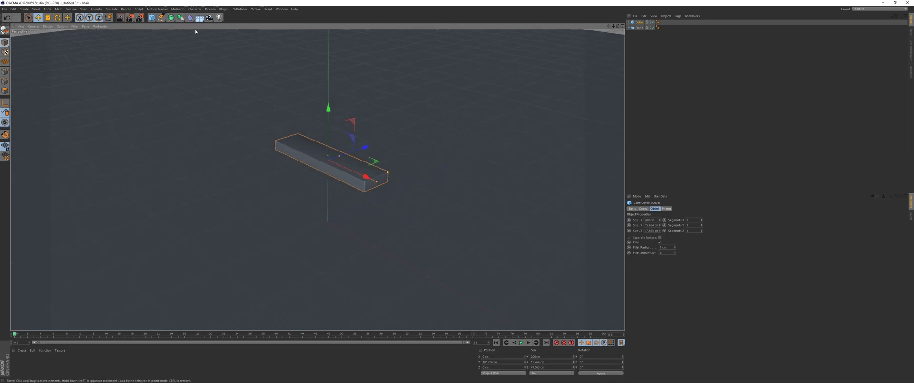
Put the cube in a MoGraph Cloner in Honeycomb Array mode, oriented to the XZ plane
click(180, 9)
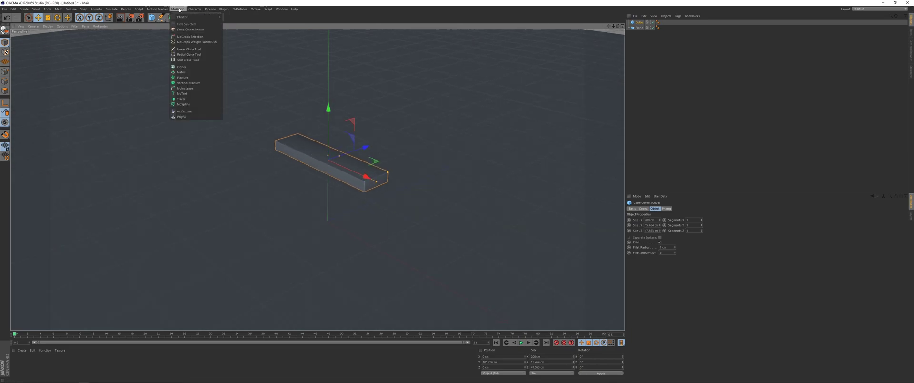
click(181, 67)
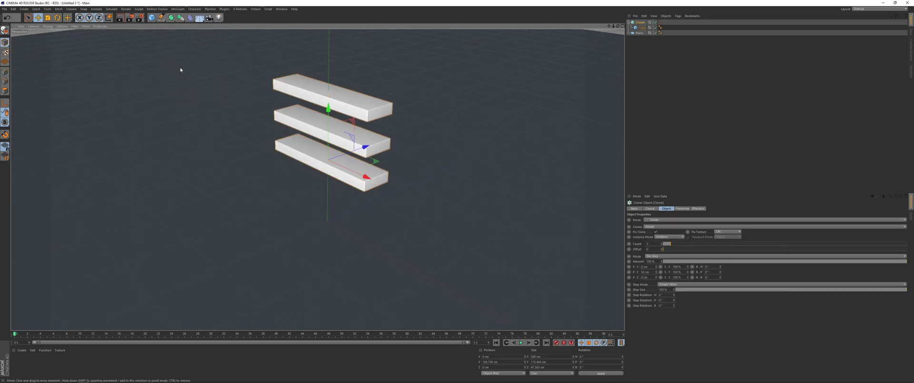
click(651, 219)
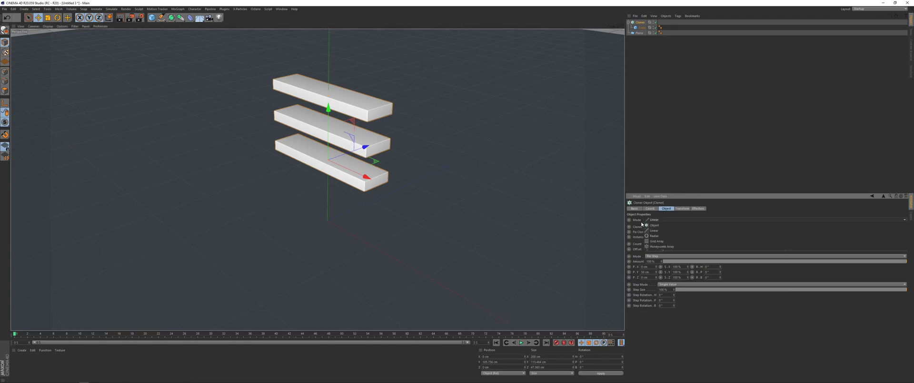
click(664, 247)
scroll(319, 147, down, 3)
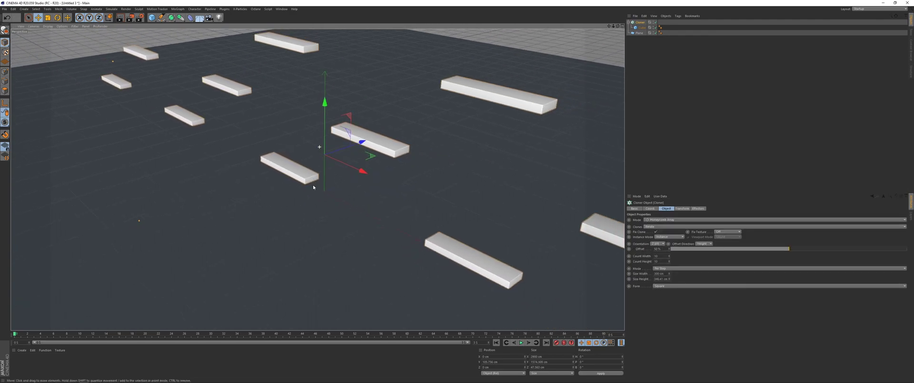
click(663, 244)
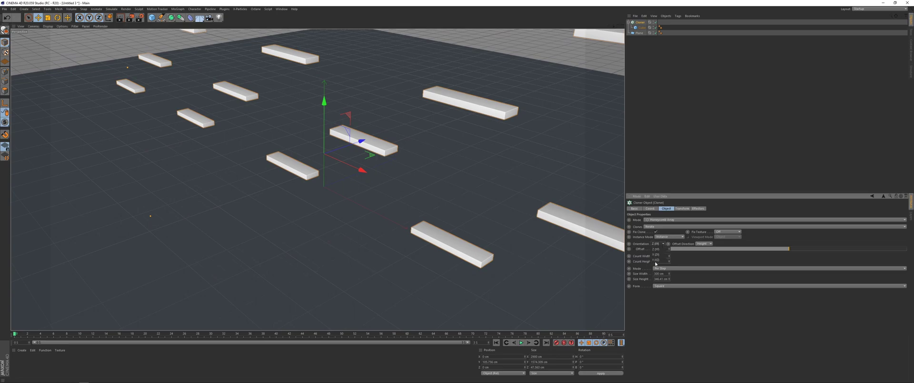
click(657, 262)
scroll(455, 176, down, 3)
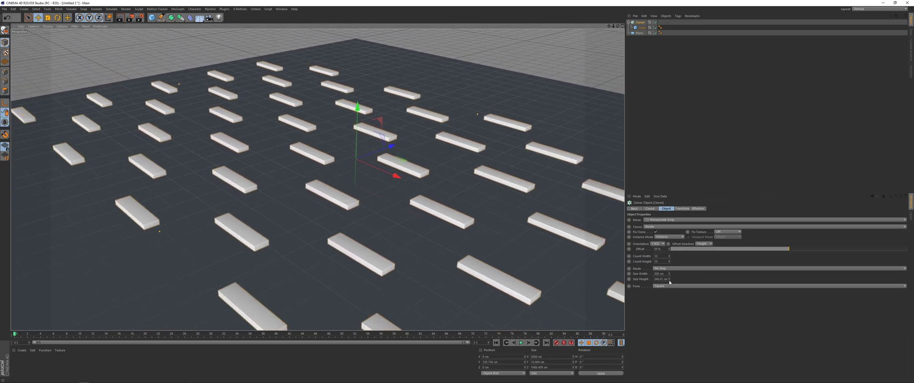
Tighten the cloner's spacing per step to about 119 cm in width and 170 cm in height
drag(669, 273, 669, 303)
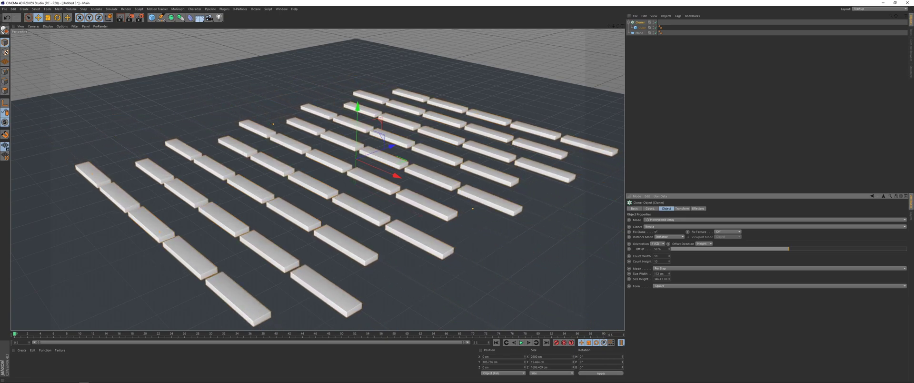
drag(669, 279, 669, 308)
alt+middle_drag(381, 188, 332, 207)
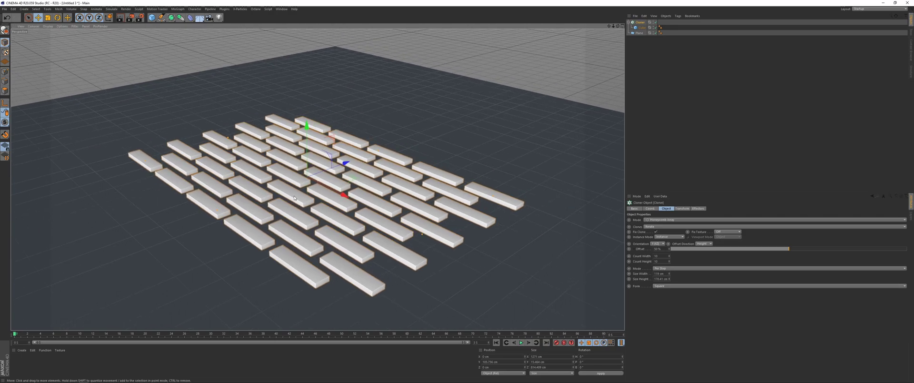
alt+right_drag(332, 207, 352, 204)
mouse_move(352, 205)
alt+mouse_down()
mouse_move(314, 238)
mouse_move(331, 231)
alt+mouse_up()
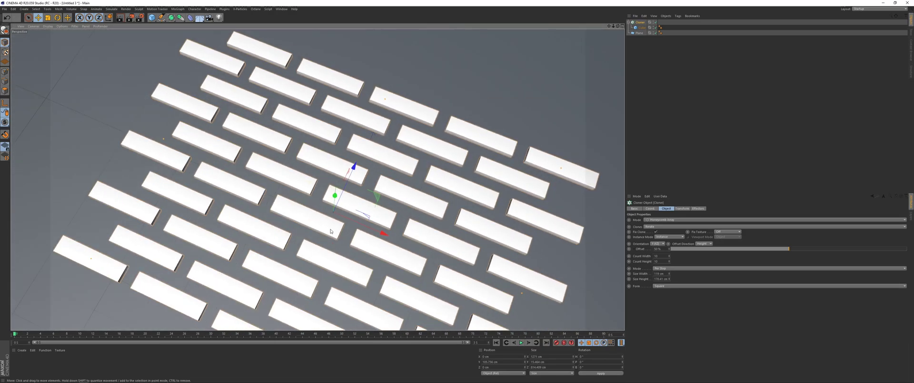
Try a different honeycomb offset on the cloner and undo the change
mouse_move(789, 248)
mouse_down()
mouse_move(862, 257)
mouse_move(903, 279)
mouse_move(770, 275)
mouse_up()
key(ctrl+z)
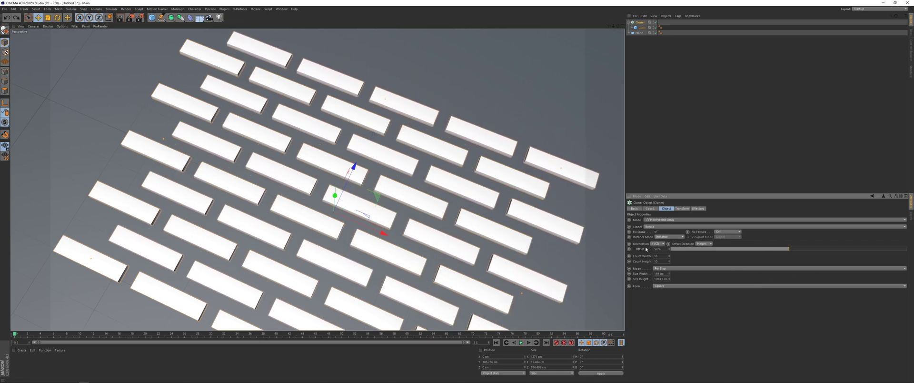
alt+drag(328, 216, 295, 167)
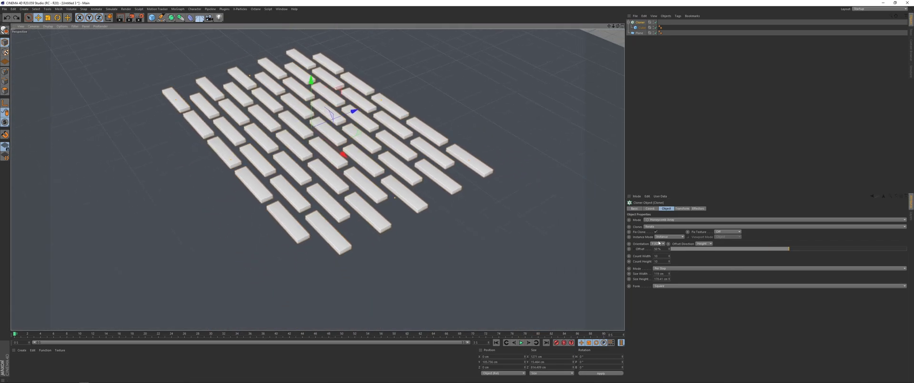
Set the cloner's width count and height count to 50 each
click(656, 256)
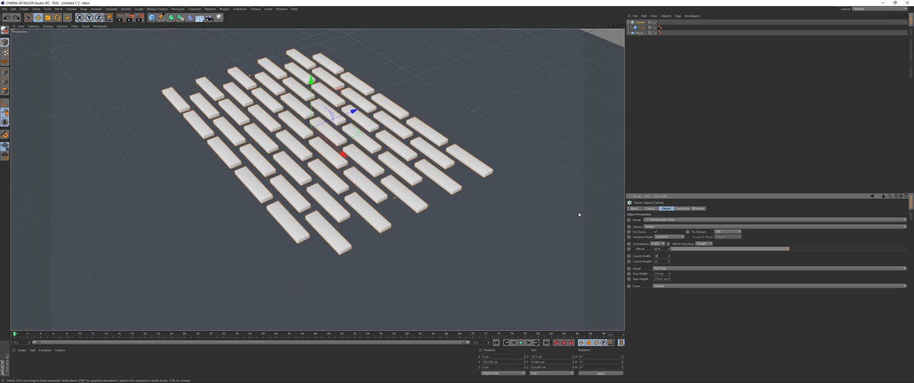
text(5)
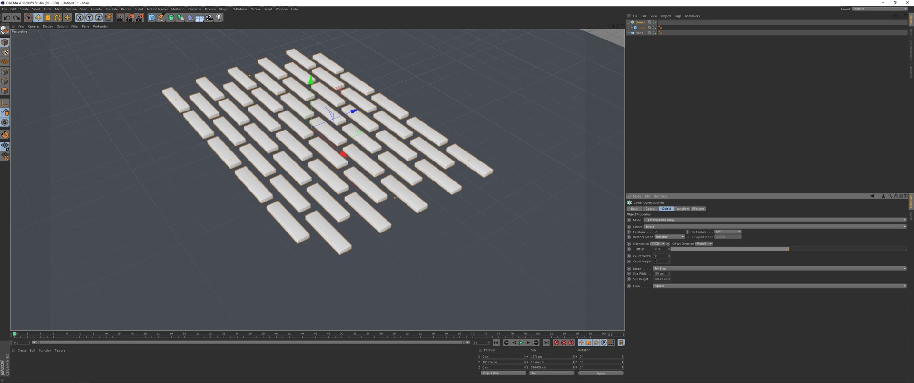
text(0)
key(Tab)
text(50)
key(Return)
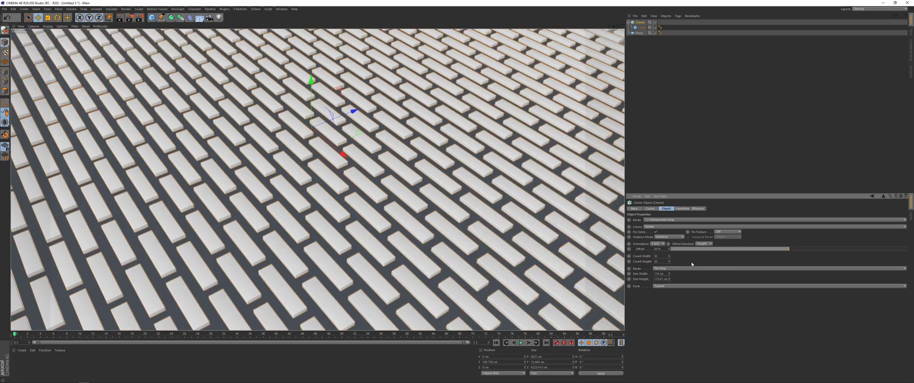
scroll(359, 238, down, 5)
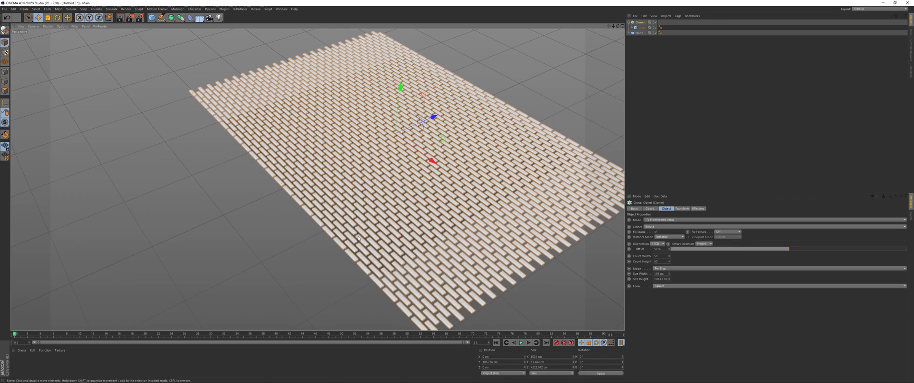
scroll(358, 238, up, 8)
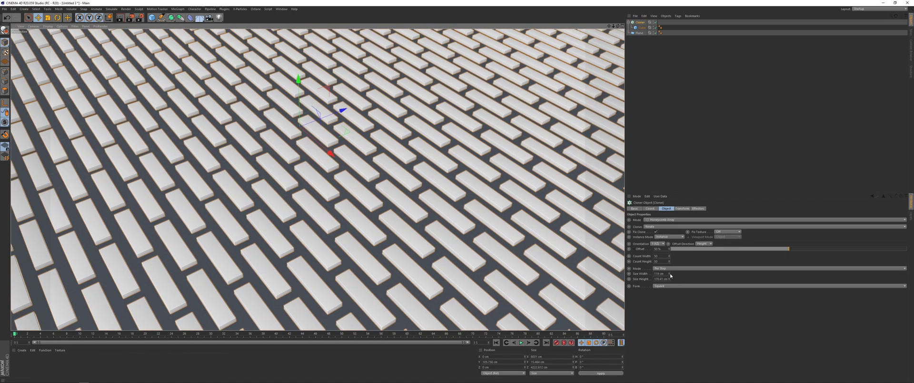
Reduce the cloner's spacing per step in width and height so the bricks sit close together over the plane
drag(669, 274, 669, 299)
scroll(409, 213, down, 8)
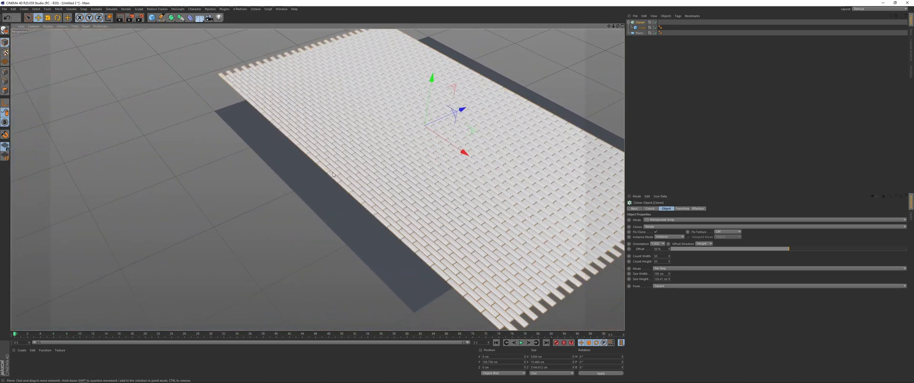
scroll(593, 159, up, 10)
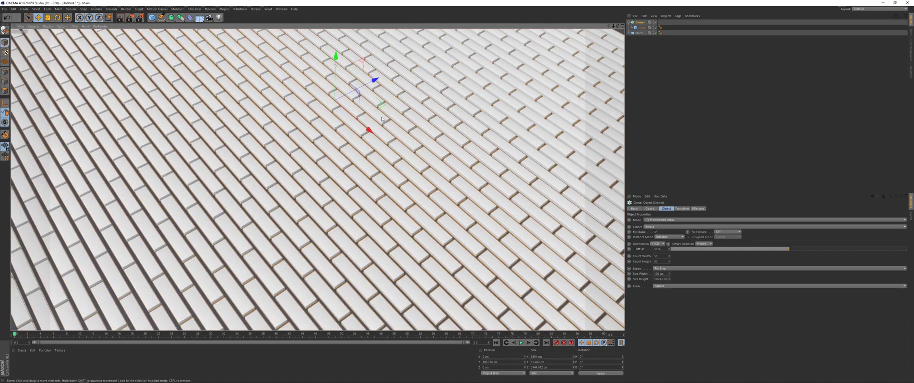
alt+middle_drag(381, 119, 402, 167)
click(642, 102)
alt+drag(402, 166, 394, 167)
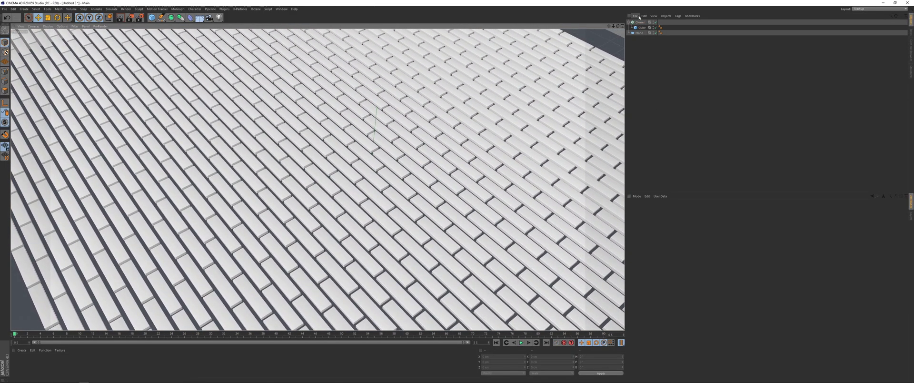
Add a Plain effector to the honeycomb cloner
click(641, 23)
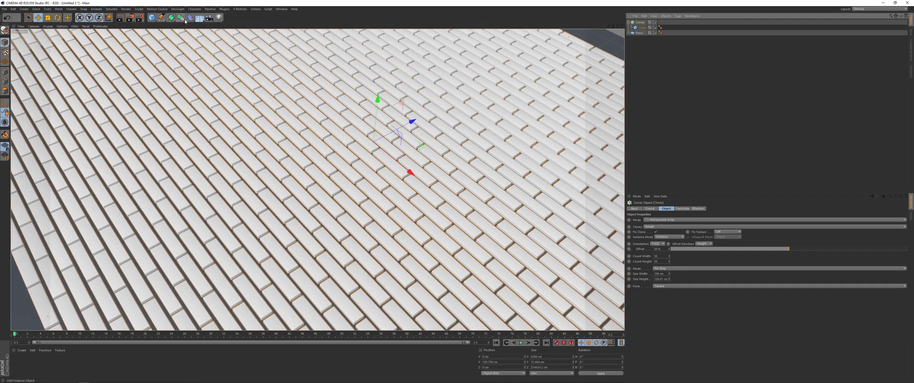
click(177, 9)
mouse_move(181, 18)
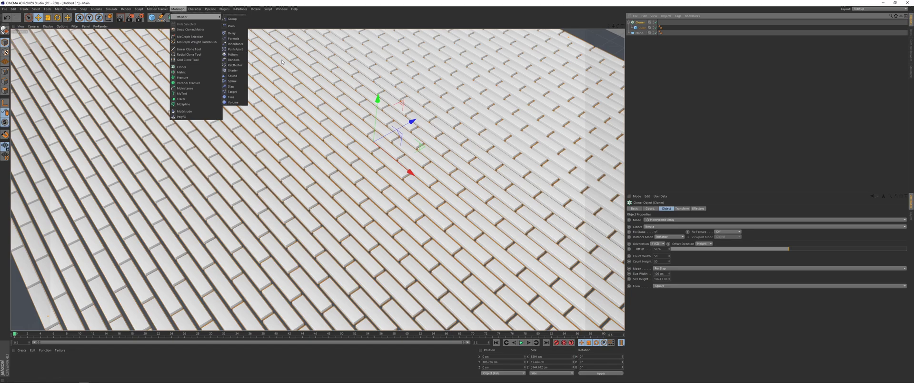
click(233, 26)
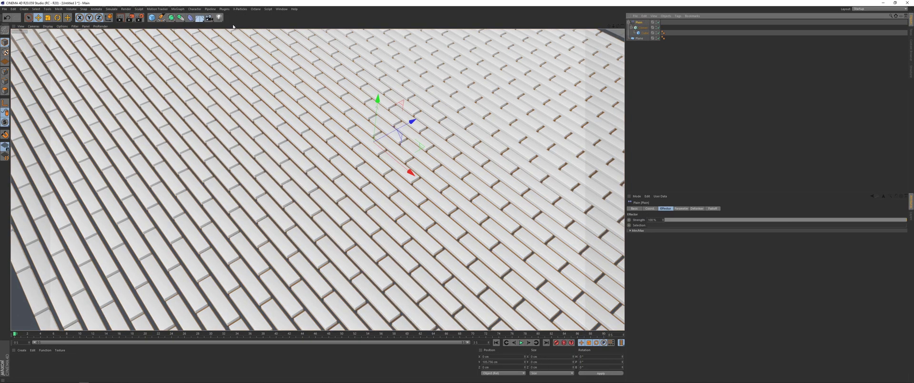
Set the Plain effector to affect only rotation, with position disabled, and give it a bank rotation instead of the tried heading rotation
click(679, 208)
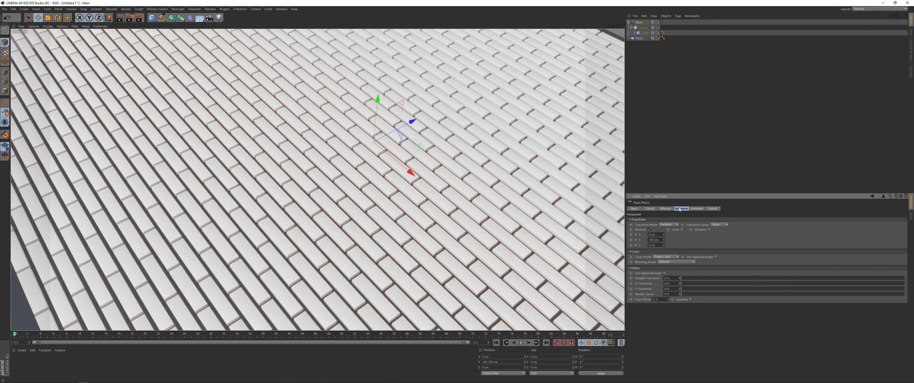
drag(664, 241, 667, 243)
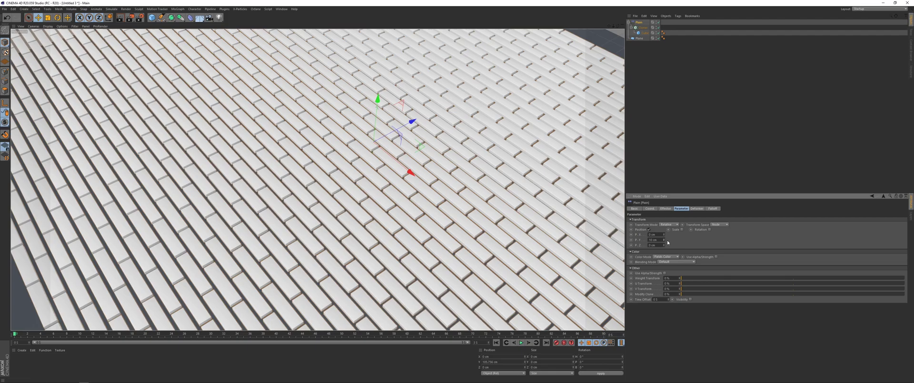
click(709, 230)
drag(724, 234, 725, 232)
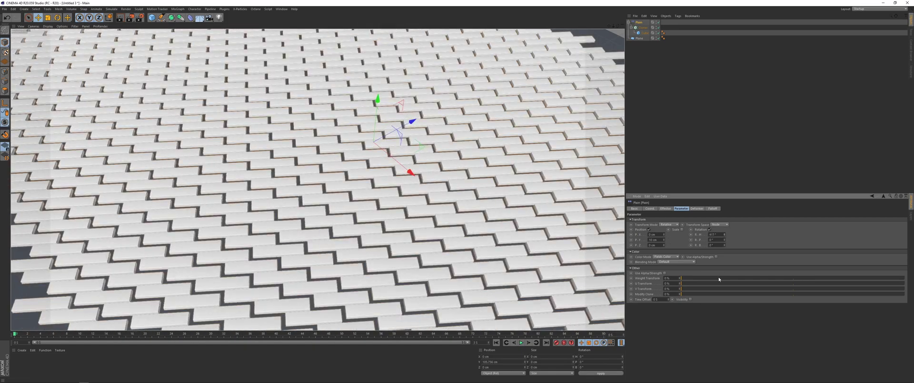
key(ctrl+z)
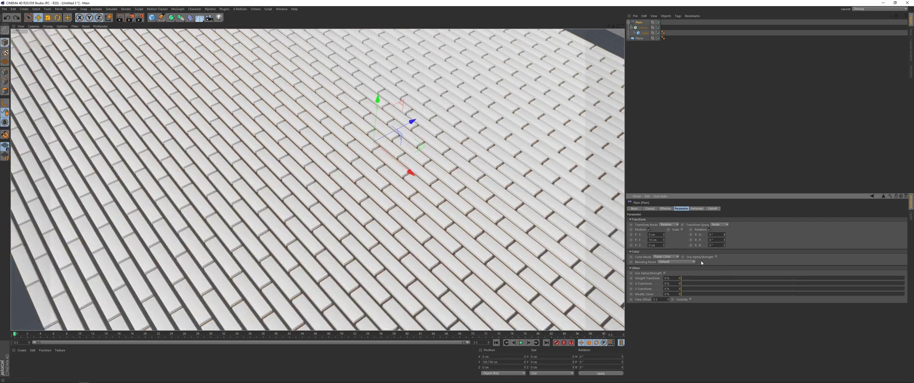
click(649, 230)
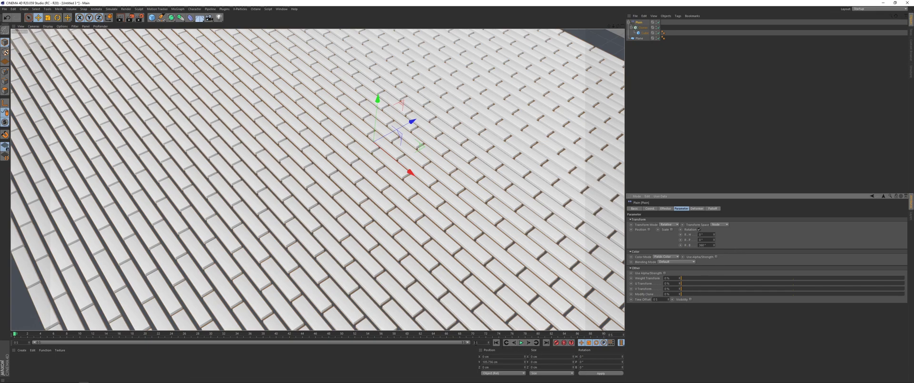
Extend the timeline's preview range to the full length of the project
click(449, 371)
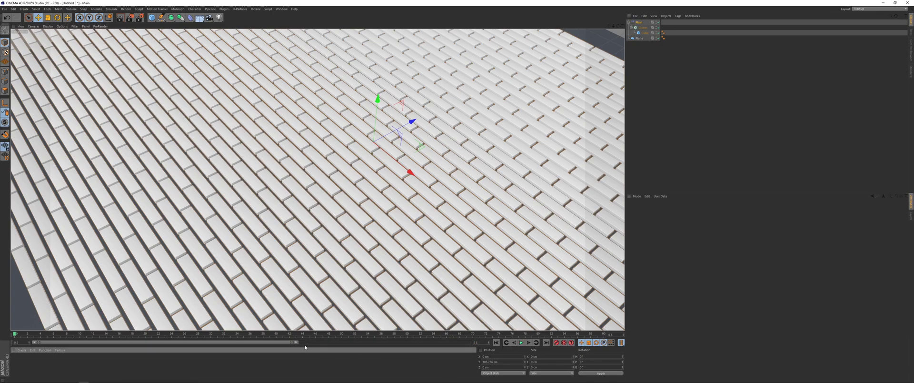
drag(296, 342, 499, 349)
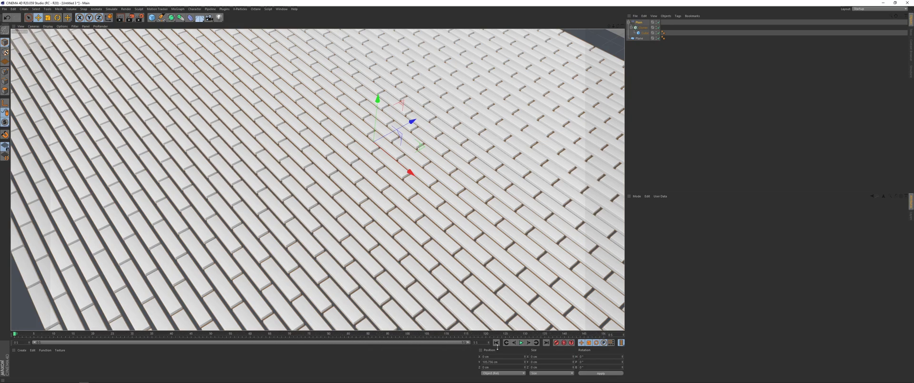
Add a Random Field to the Plain effector's falloff
click(638, 23)
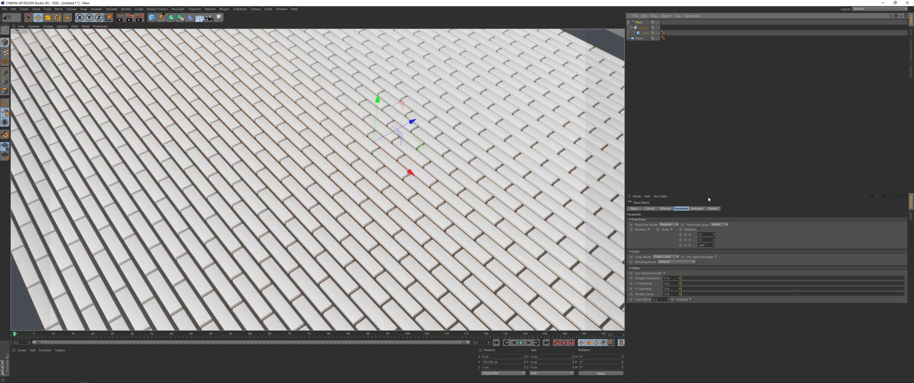
click(713, 209)
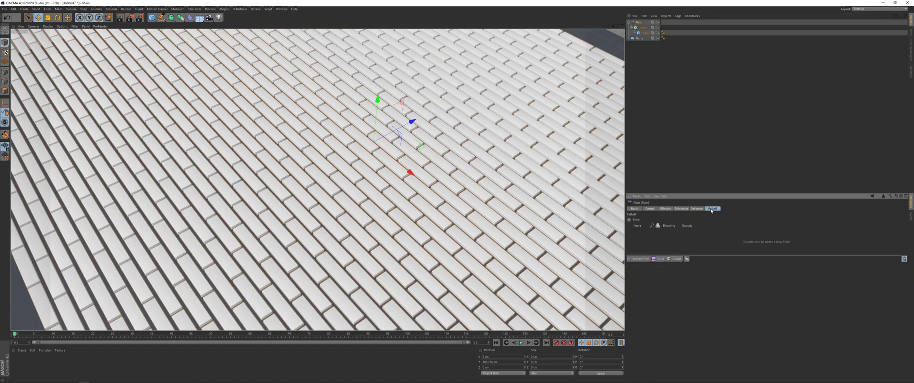
click(641, 259)
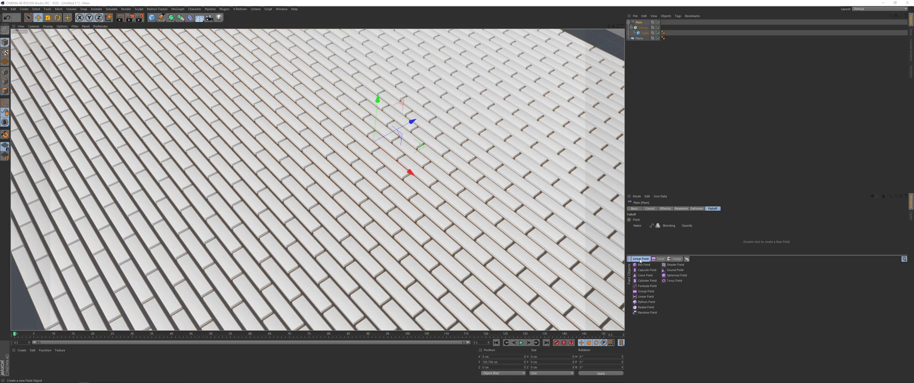
click(646, 312)
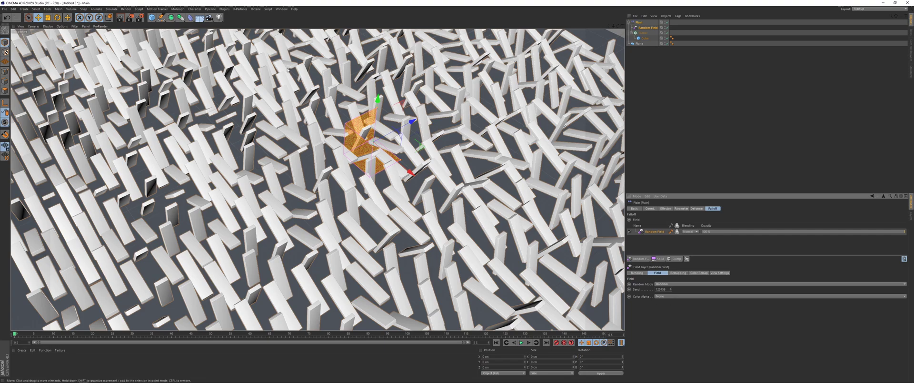
click(178, 9)
mouse_move(182, 17)
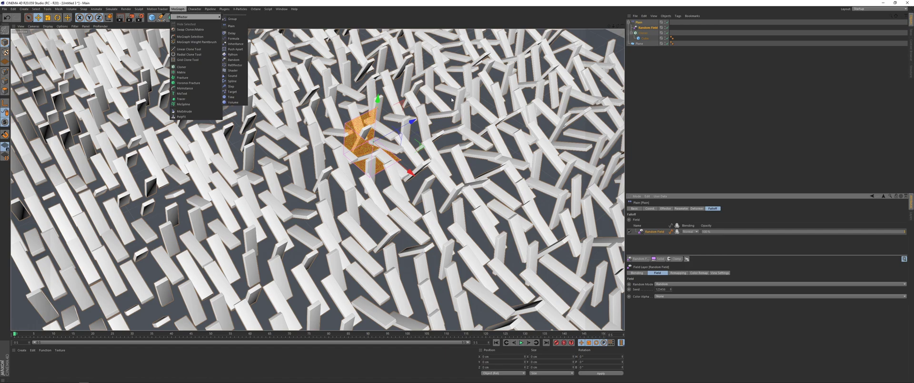
key(Escape)
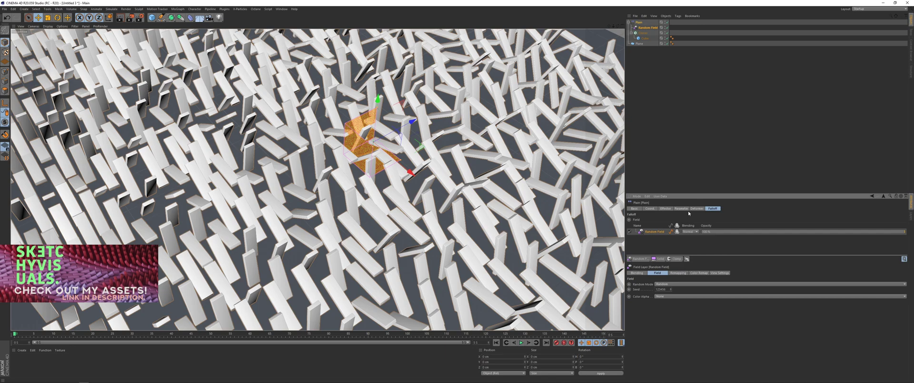
Turn off the Random Field's viewplane preview
click(648, 28)
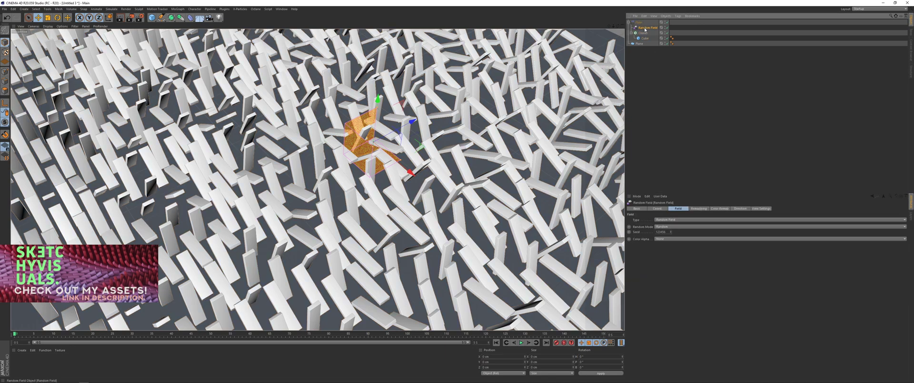
click(761, 209)
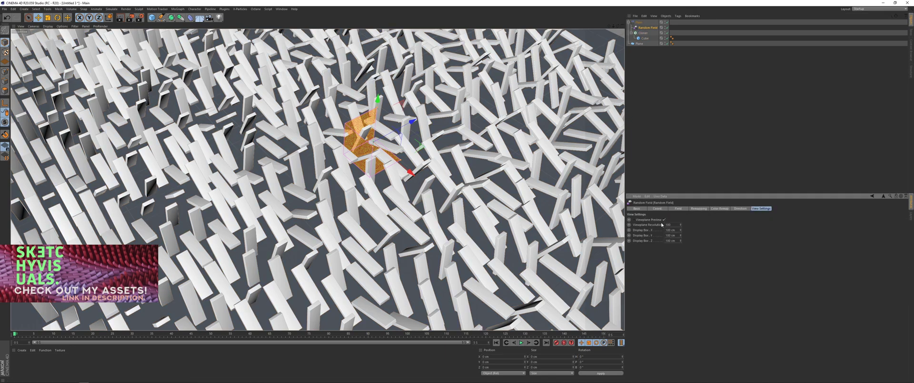
click(664, 220)
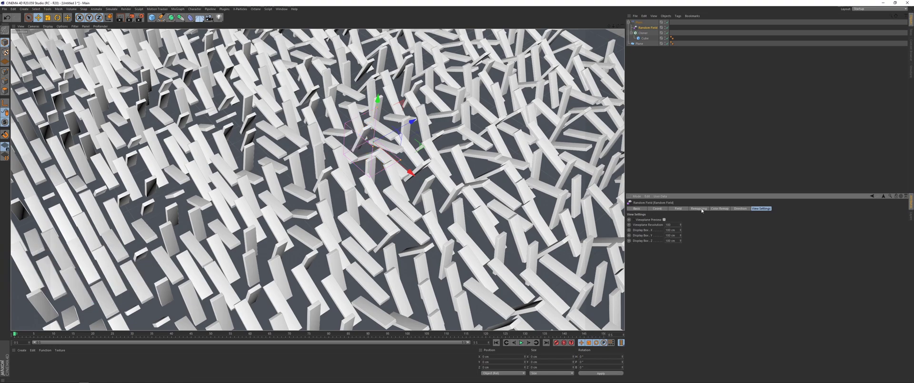
Change the Random Field's random mode to Noise and view the whole cloned grid from above
click(681, 208)
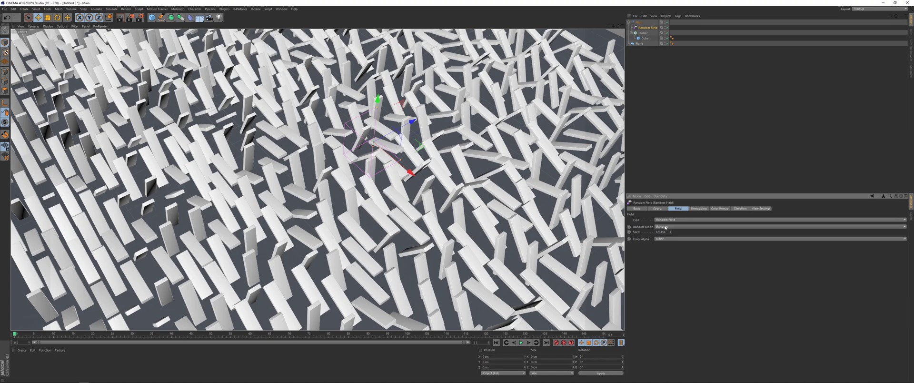
click(665, 227)
click(661, 243)
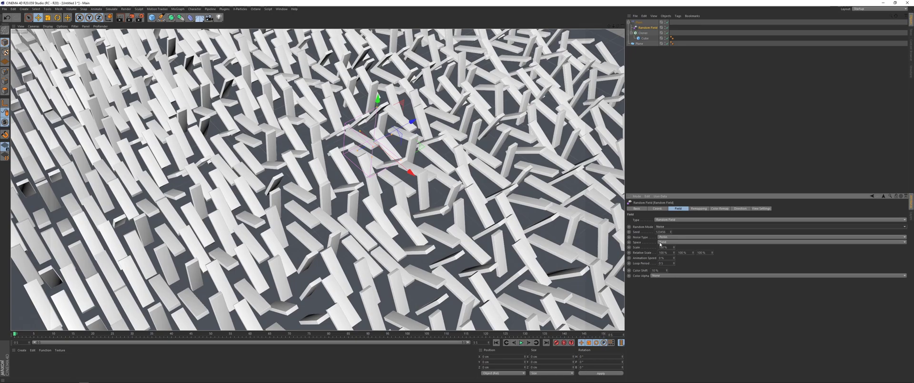
scroll(343, 143, down, 6)
alt+drag(343, 142, 349, 197)
alt+middle_drag(349, 197, 321, 230)
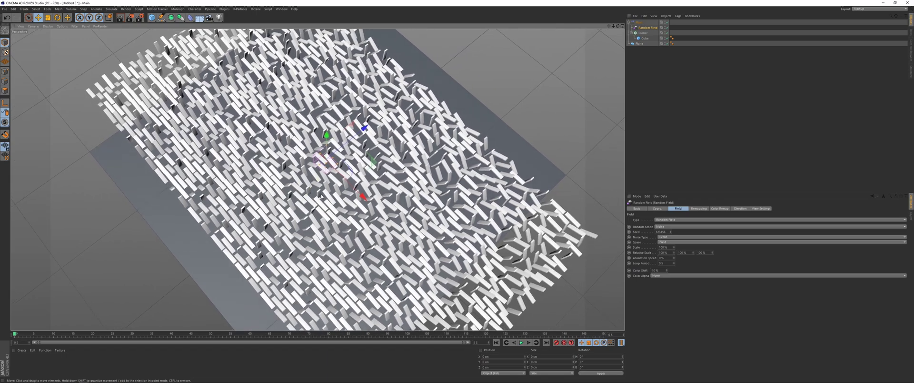
alt+drag(321, 230, 319, 211)
Try the Ober noise type on the Random Field
click(665, 237)
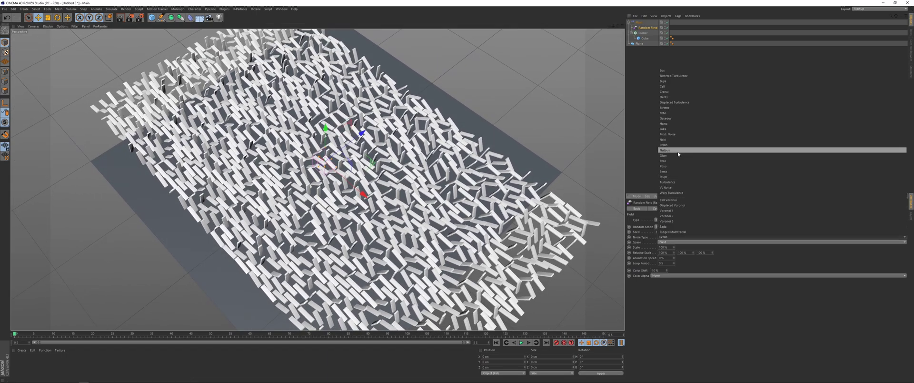
click(672, 156)
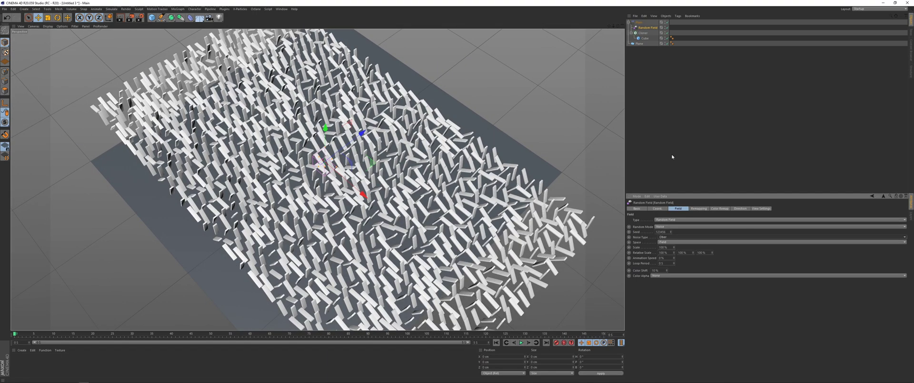
click(667, 237)
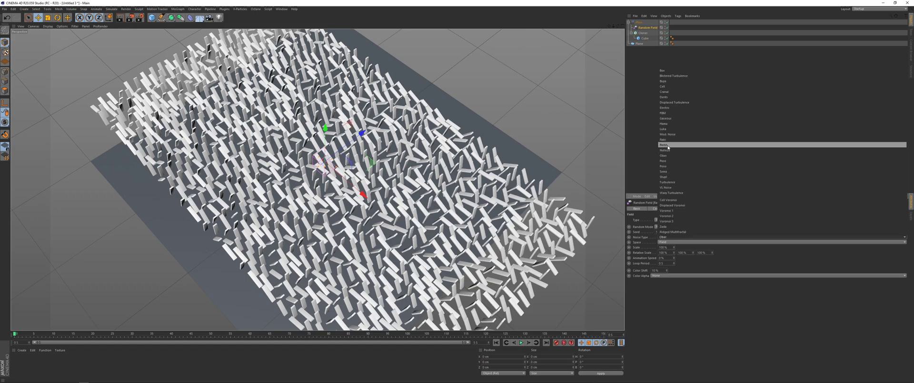
click(639, 89)
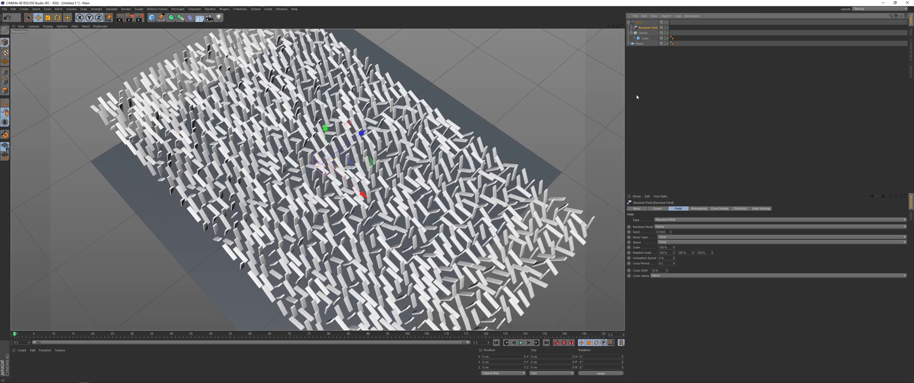
Show the grid in the top view and greatly increase the Random Field's noise scale
key(F2)
drag(612, 27, 614, 26)
key(n)
key(a)
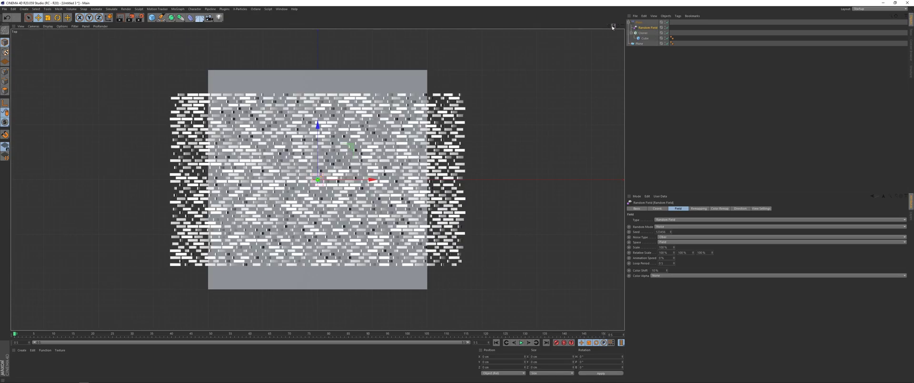
key(n)
key(a)
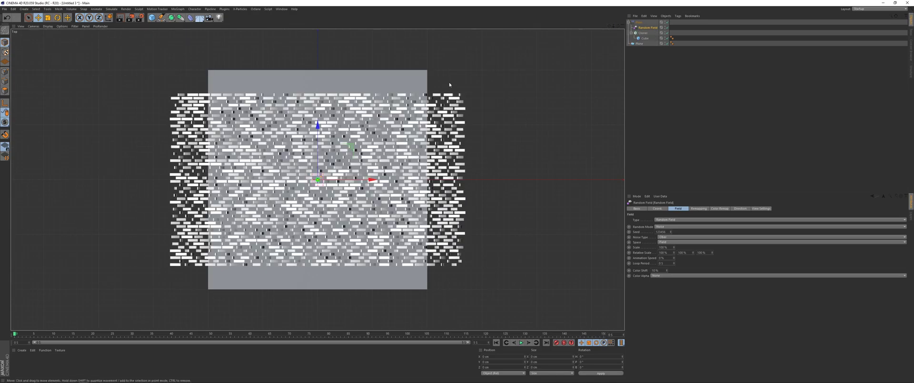
drag(614, 27, 614, 27)
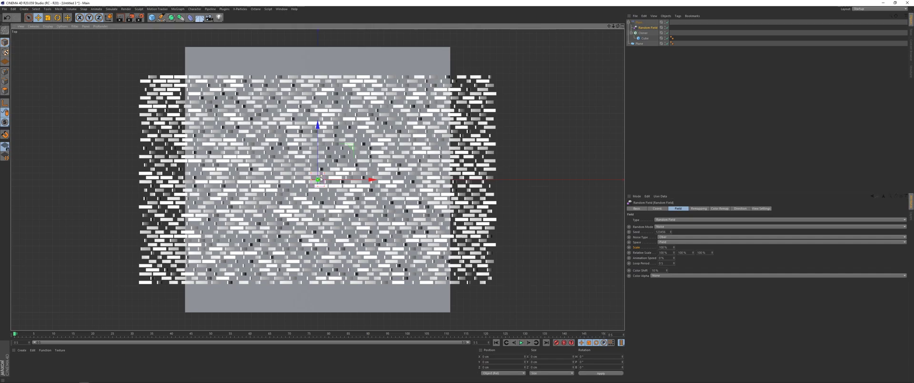
middle_drag(295, 170, 337, 168)
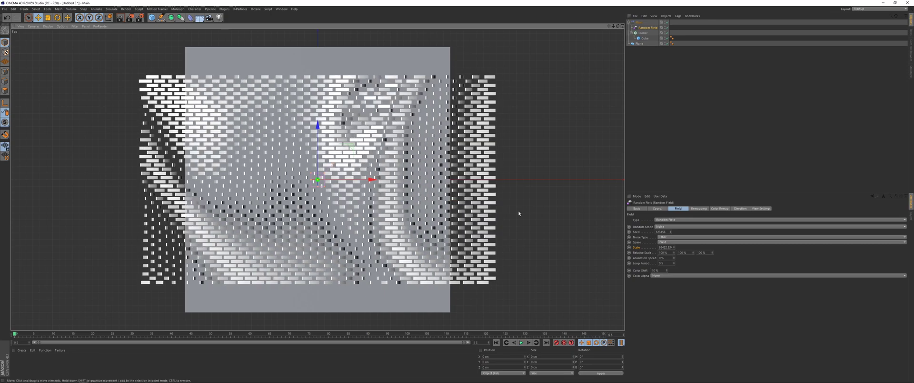
Try the Pezo and Poxo noise types on the Random Field and increase the noise scale
click(667, 236)
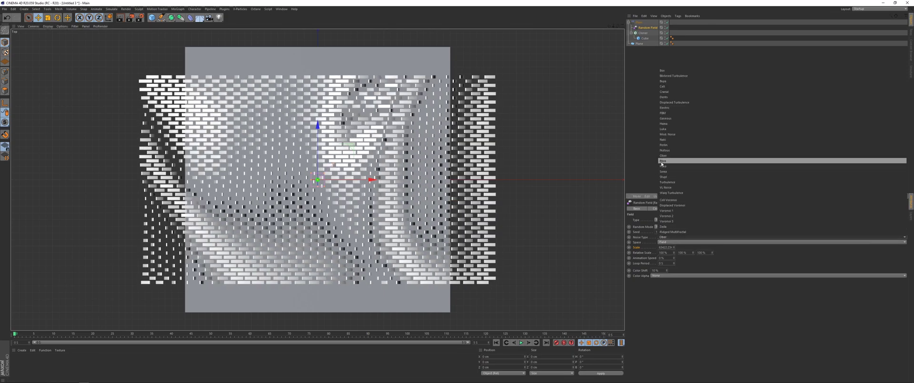
click(663, 161)
click(672, 236)
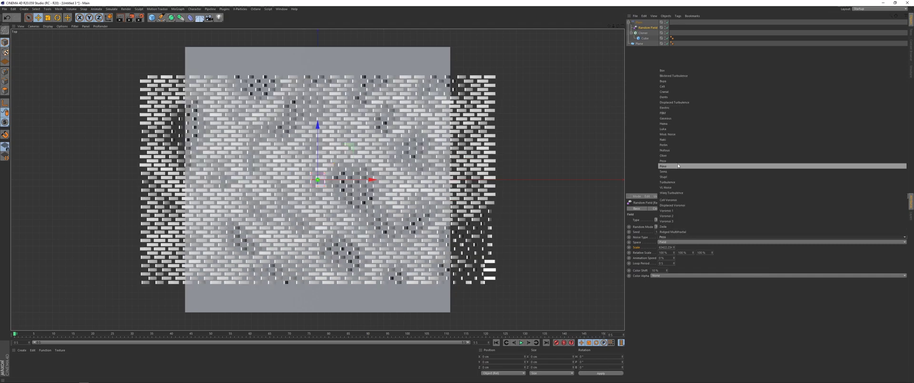
click(663, 166)
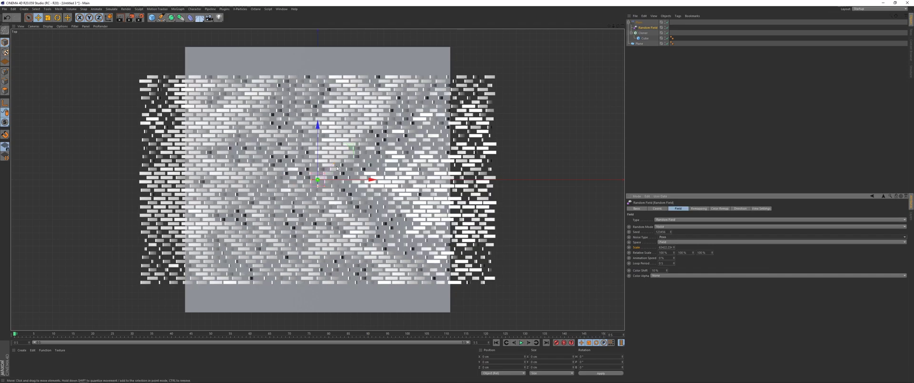
middle_drag(419, 230, 561, 231)
Try the Naki noise type on the Random Field with a reduced noise scale
click(673, 237)
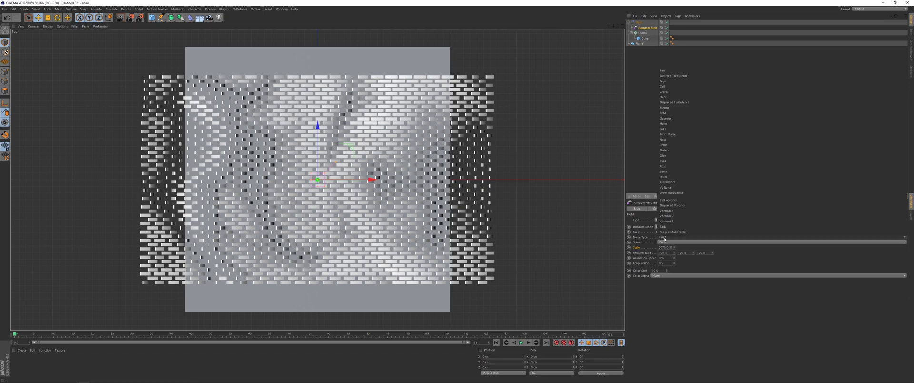
click(663, 140)
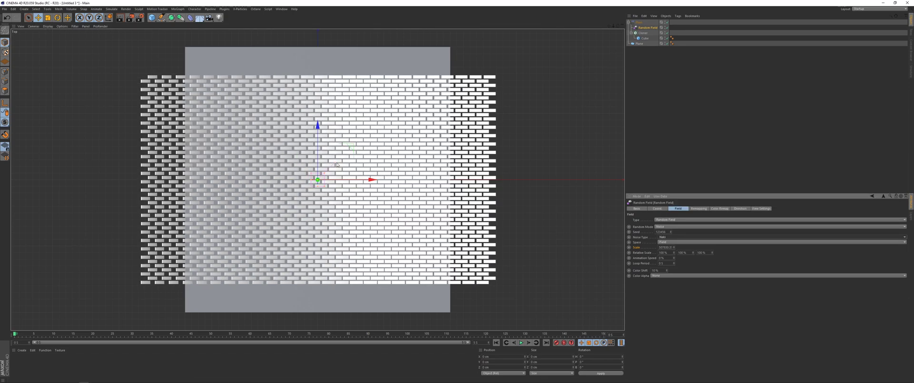
middle_drag(410, 167, 333, 167)
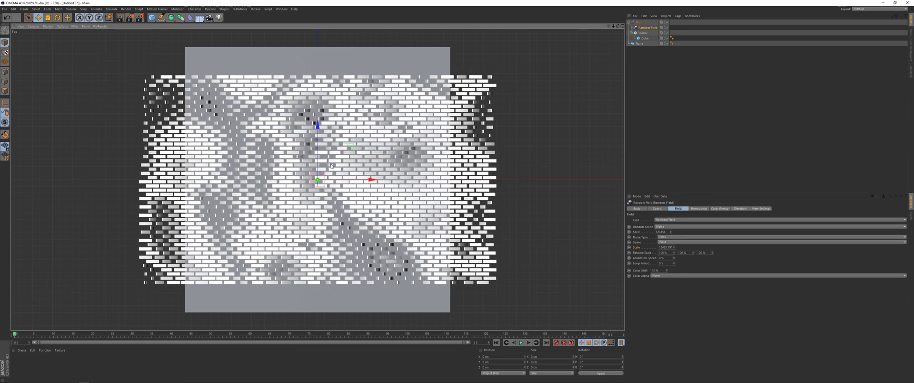
Set the Random Field's noise type to Ober, fine-tune the noise scale and deselect the field
click(672, 236)
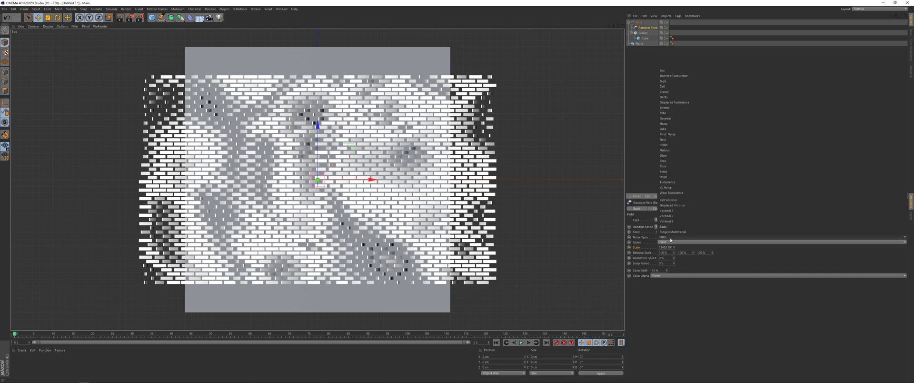
click(673, 155)
middle_drag(334, 164, 334, 165)
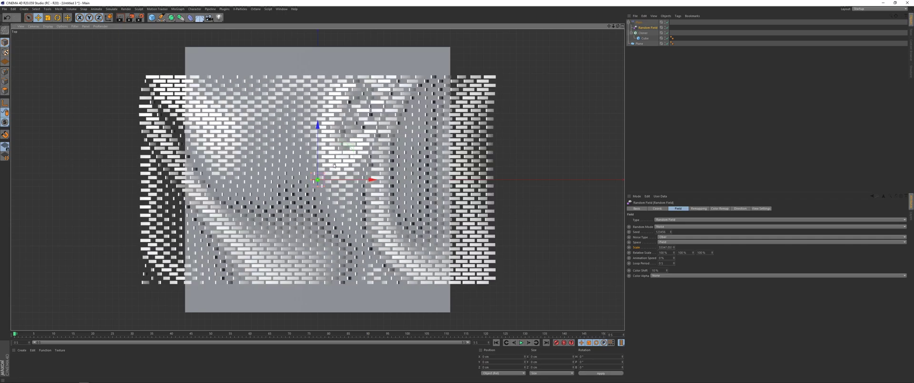
click(604, 183)
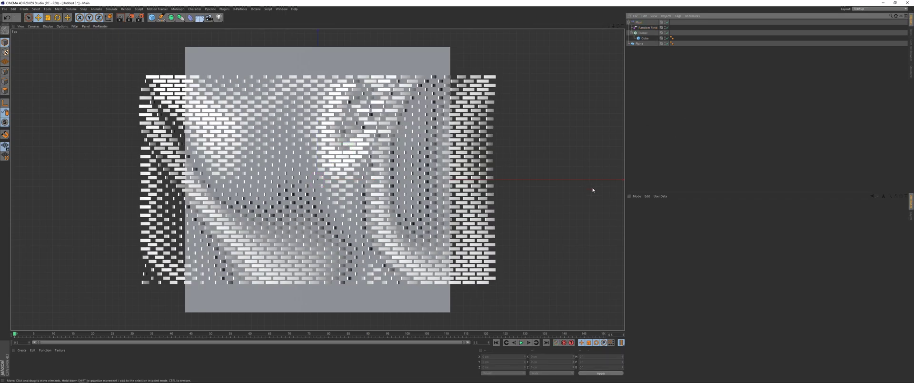
Show the bricks up close in perspective and set the Random Field's remapping inner offset to 50%
key(F1)
scroll(336, 195, up, 10)
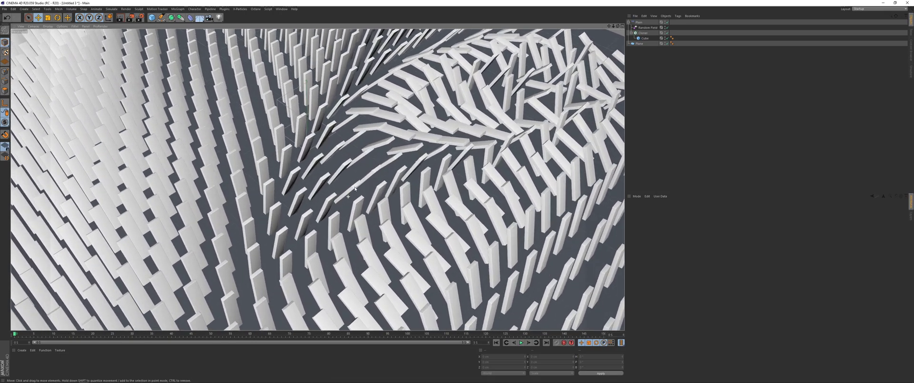
mouse_move(355, 189)
alt+mouse_down()
mouse_move(351, 155)
mouse_move(360, 204)
alt+mouse_up()
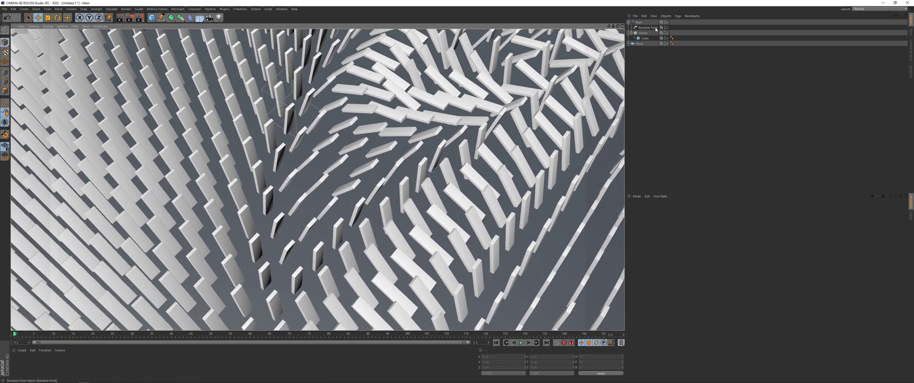
click(647, 27)
click(698, 208)
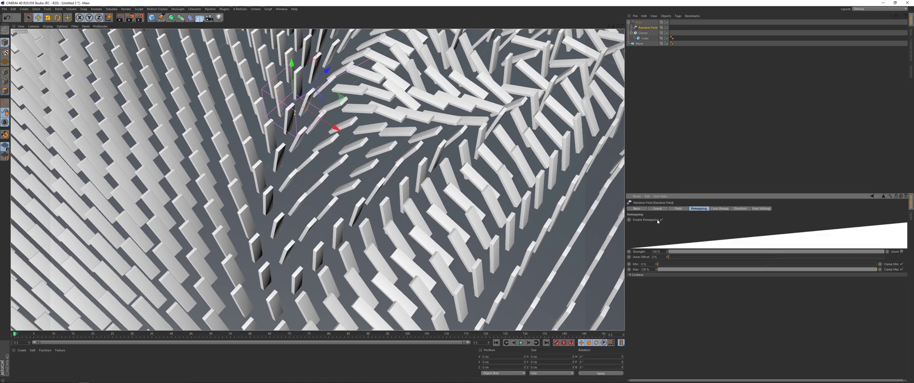
click(643, 252)
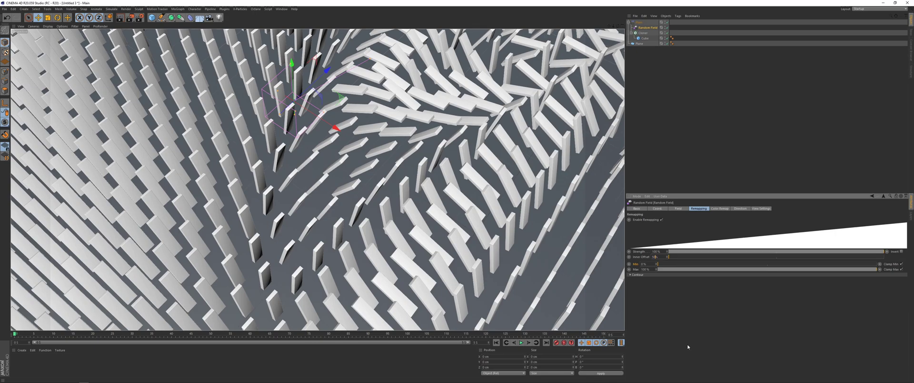
key(Return)
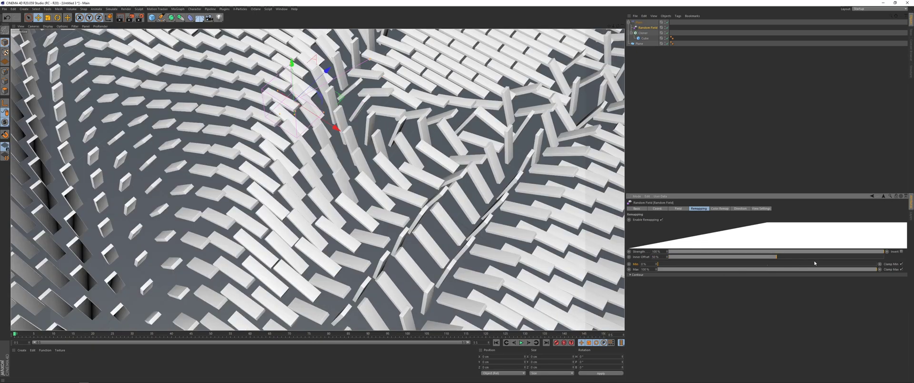
Set the Random Field's remapping strength to 0% and keyframe Strength and Min at 0% on frame 0
drag(825, 254, 669, 246)
drag(676, 251, 905, 282)
drag(681, 251, 666, 252)
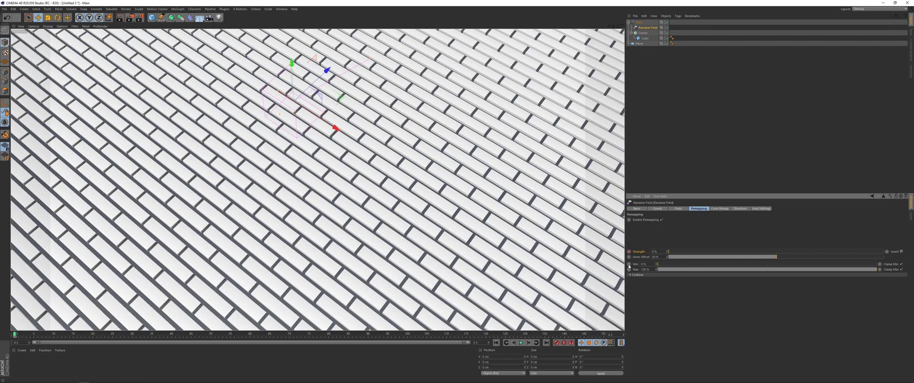
Keyframe the Random Field's remapping Min at 100% on frame 150 and scrub back to about the middle of the animation
click(523, 335)
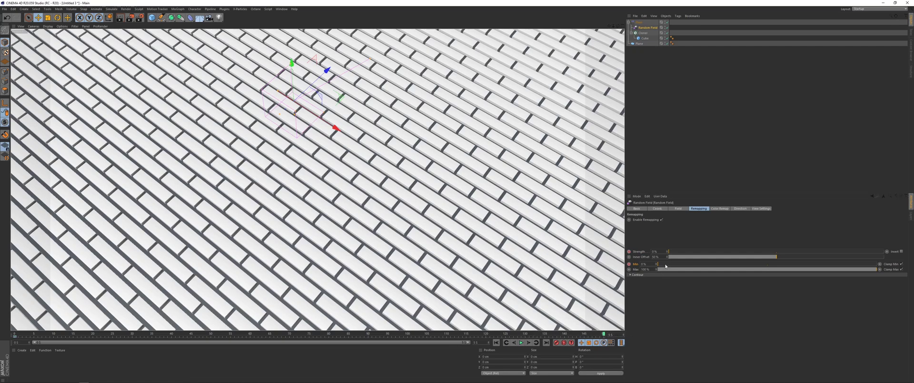
drag(662, 264, 904, 275)
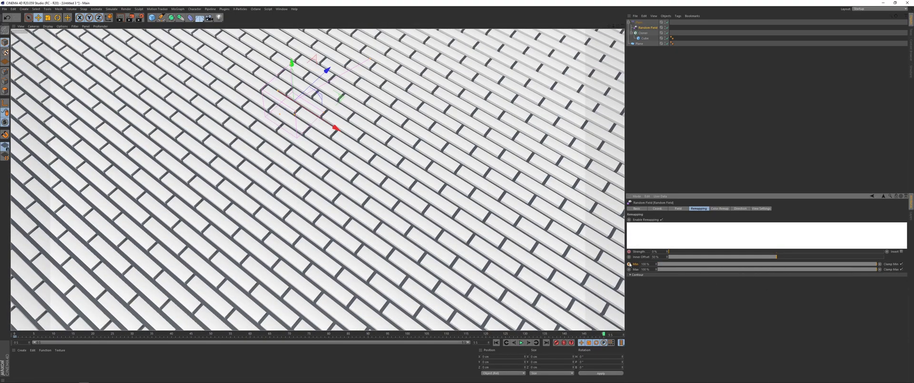
drag(603, 335, 313, 335)
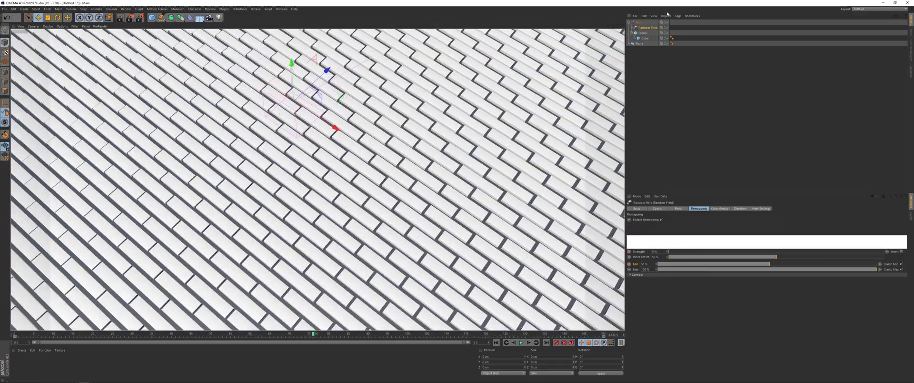
Try driving the clones with a Y position offset instead of rotation in the Plain effector, and restore the rotation setting
click(638, 22)
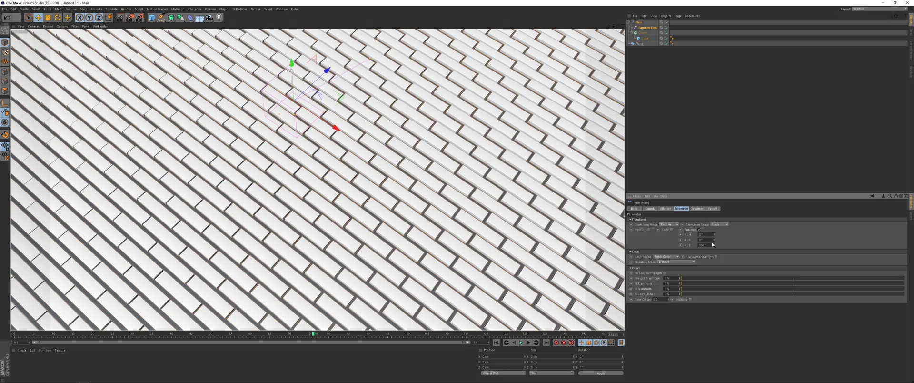
click(698, 229)
click(649, 229)
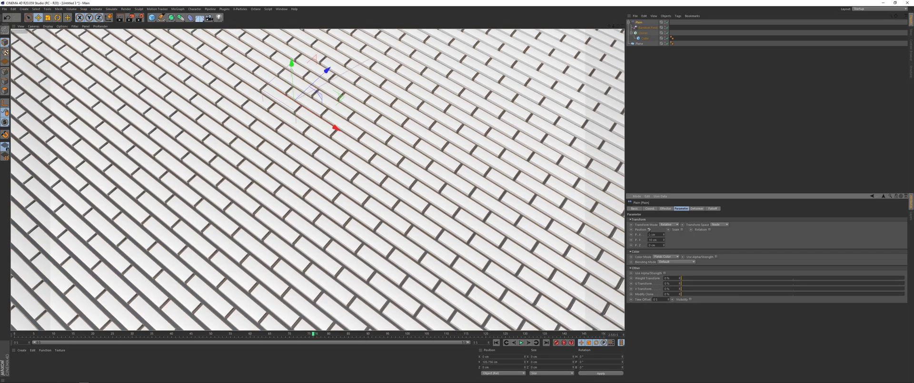
drag(664, 241, 495, 352)
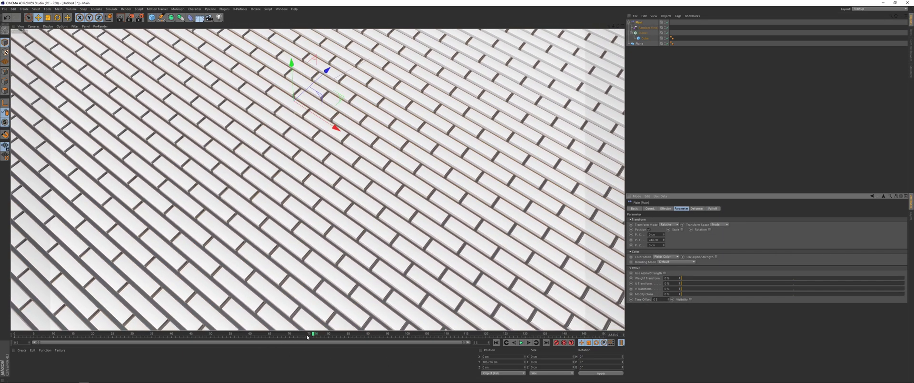
drag(308, 335, 391, 334)
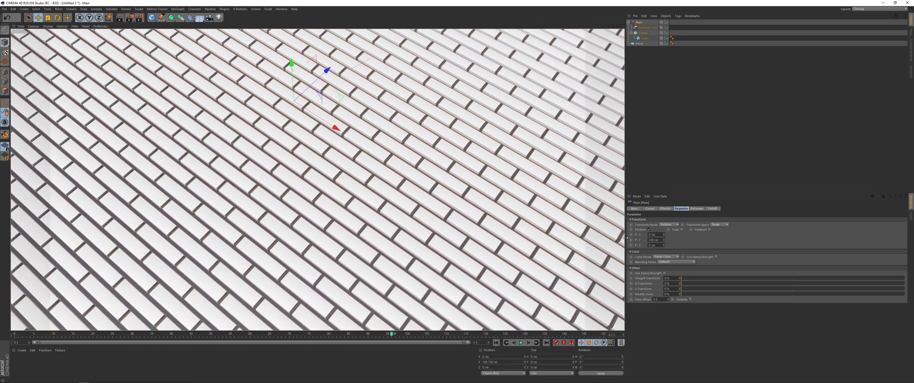
click(649, 230)
click(699, 229)
Keyframe the Random Field's remapping strength at 100% on the last frame
click(646, 27)
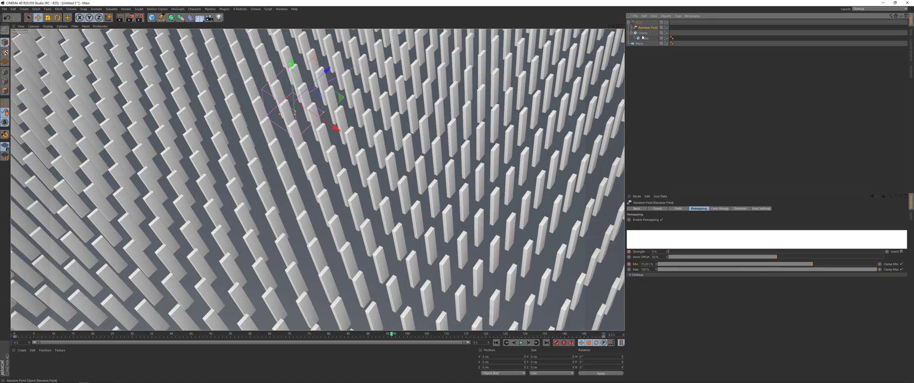
drag(549, 335, 603, 335)
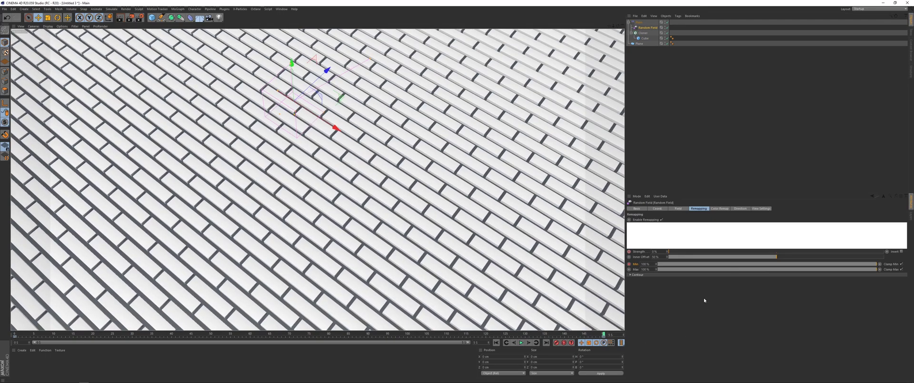
drag(674, 253, 694, 254)
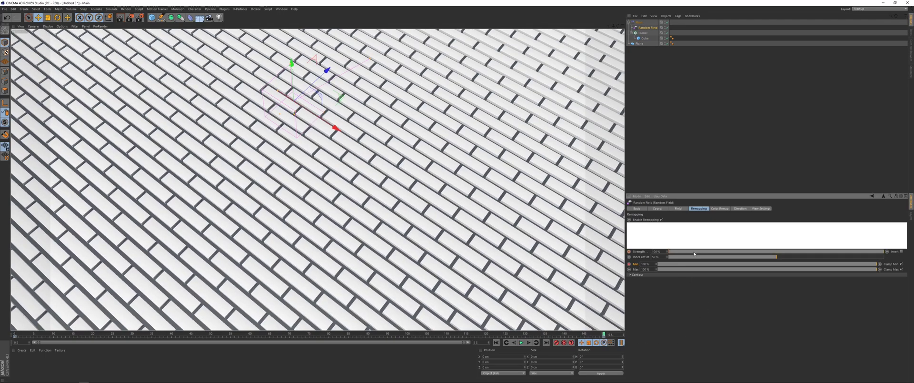
Play the brick animation from the first frame and stop the playback
click(497, 343)
click(520, 343)
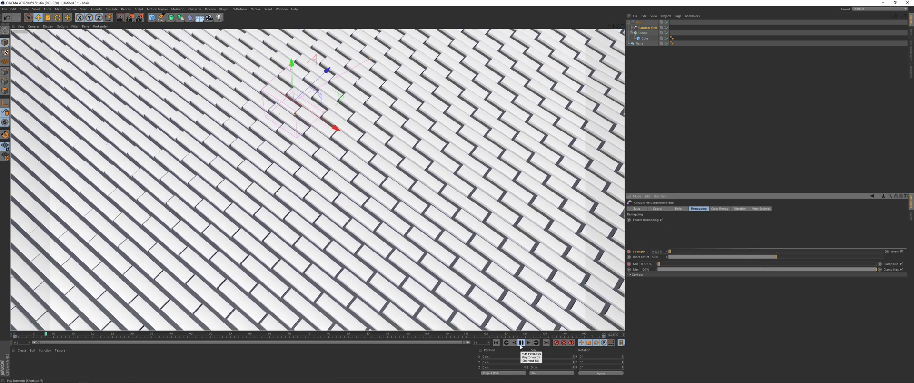
click(521, 342)
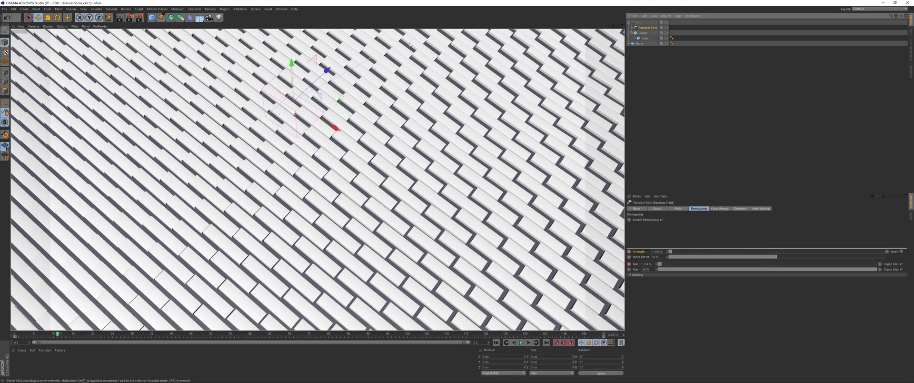
Open the F-Curve timeline in an enlarged window and frame the Random Field's Min curve
click(282, 8)
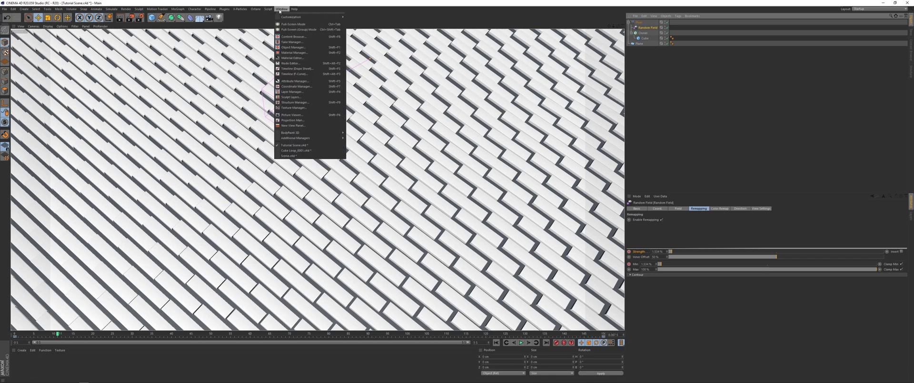
click(302, 75)
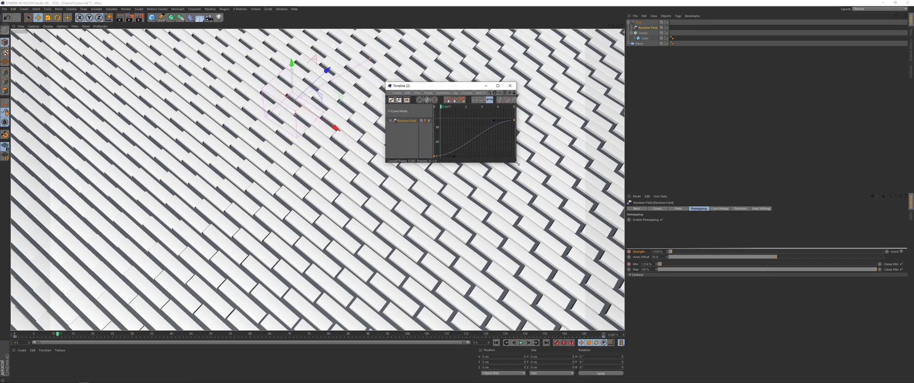
drag(517, 162, 649, 285)
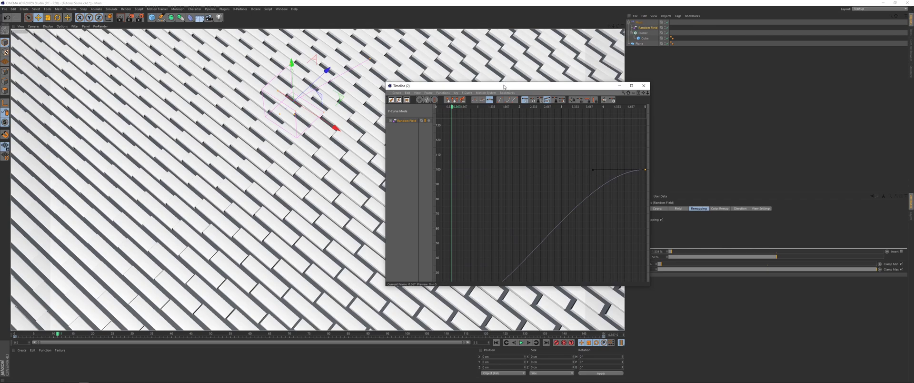
drag(504, 86, 715, 61)
click(601, 95)
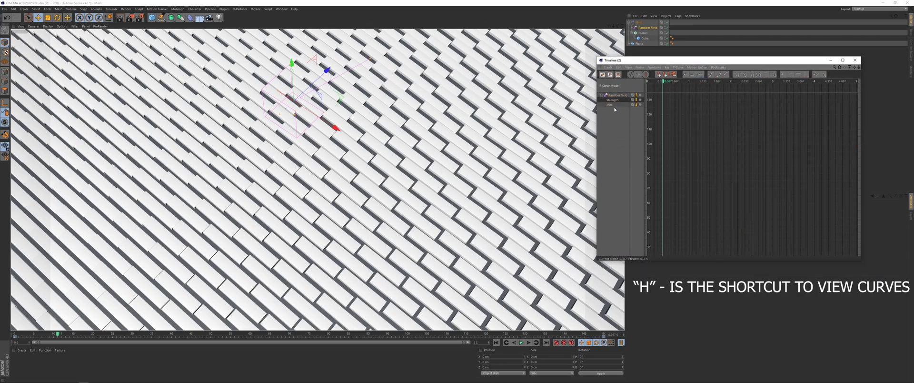
click(609, 105)
key(h)
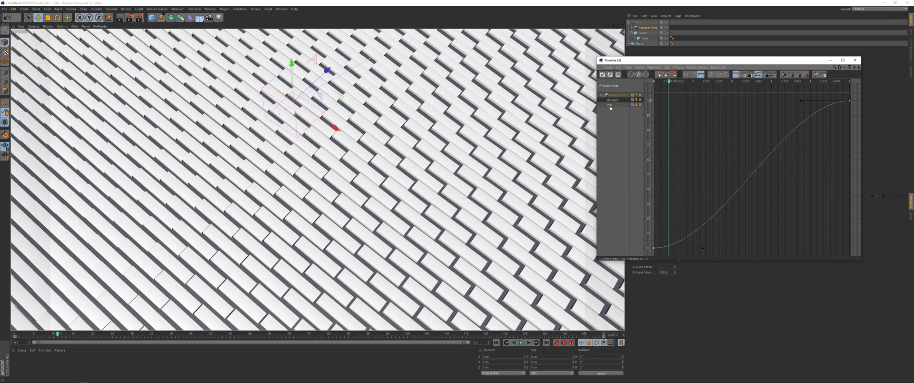
Stop at an intermediate frame, select both keyframes of the Min curve and make their interpolation linear
click(521, 343)
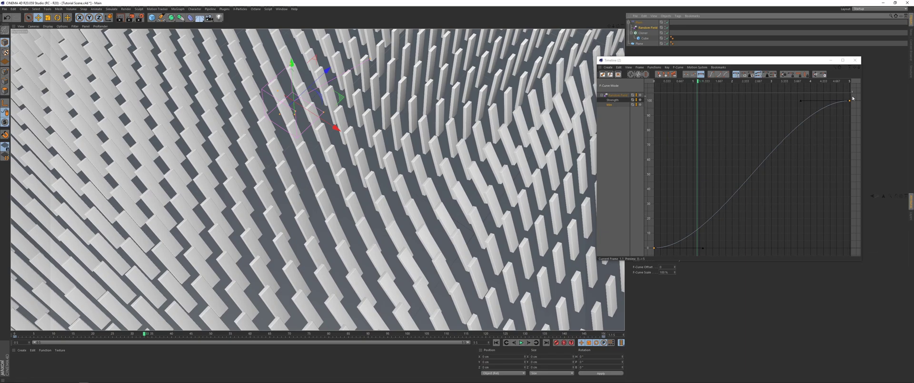
drag(852, 98, 649, 252)
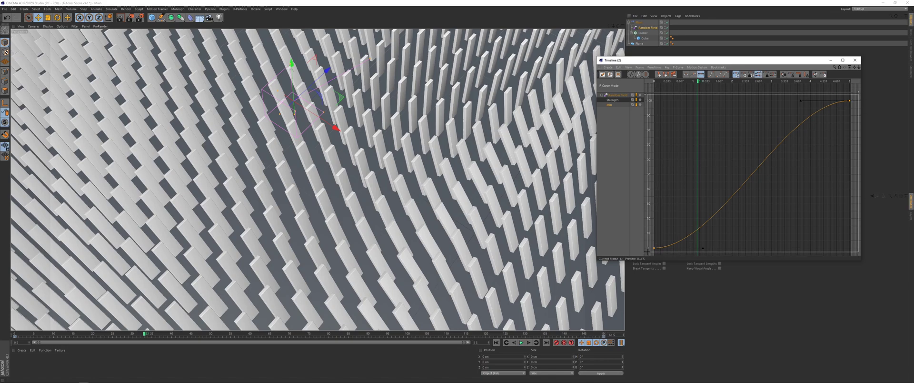
click(687, 75)
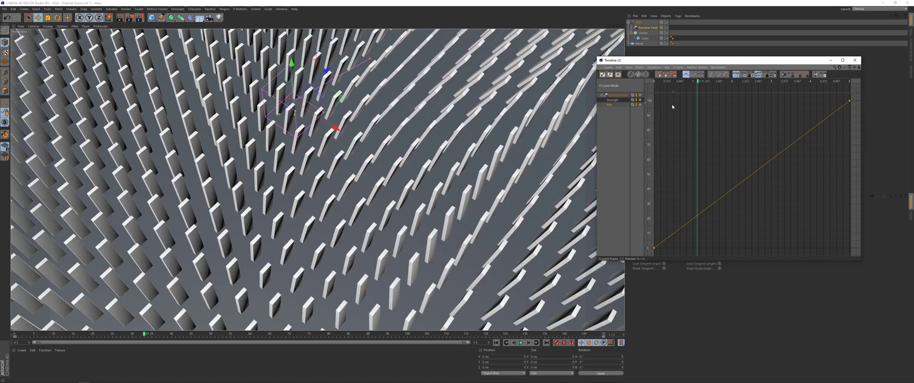
Play the animation from the first frame to check the linear Min curve, and stop the playback
click(496, 342)
click(520, 343)
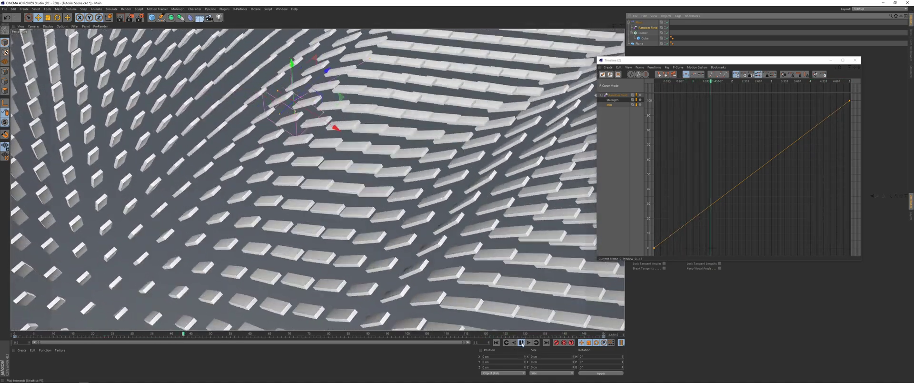
click(521, 342)
On the Random Field's Strength curve, move the last keyframe earlier and pull the first keyframe's tangent upward for a fast start
click(615, 100)
click(615, 101)
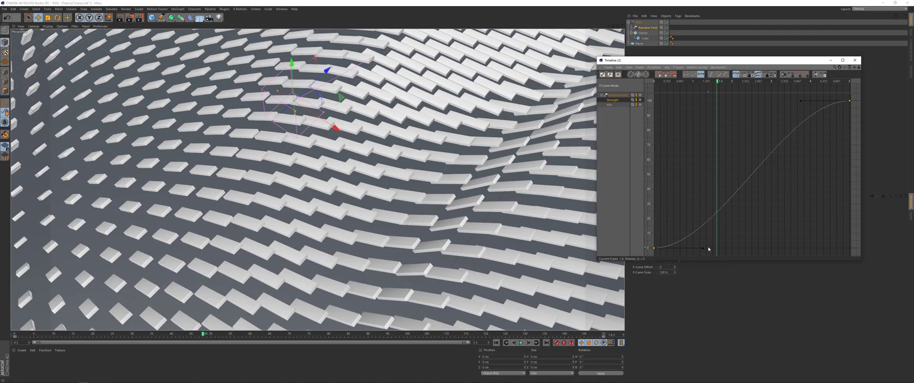
click(655, 247)
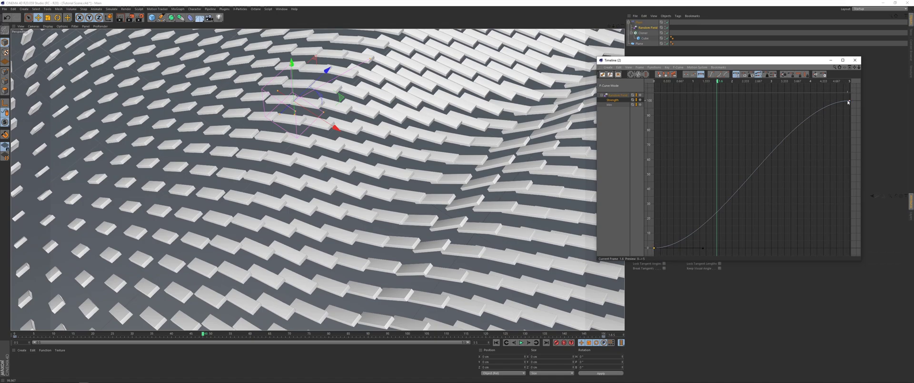
drag(850, 100, 793, 100)
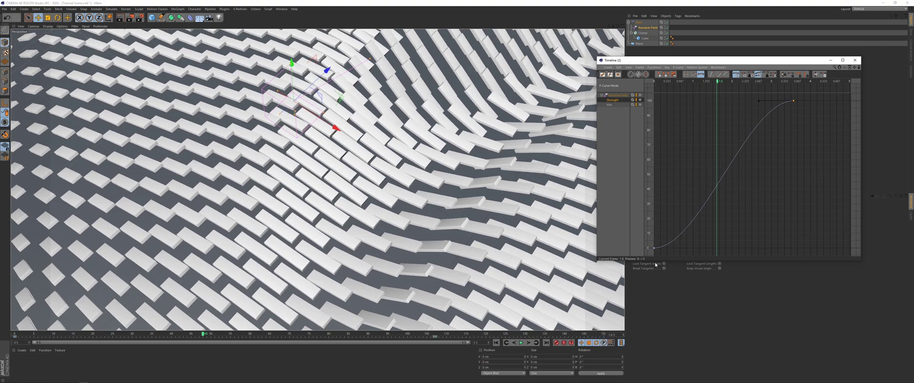
drag(689, 248, 676, 155)
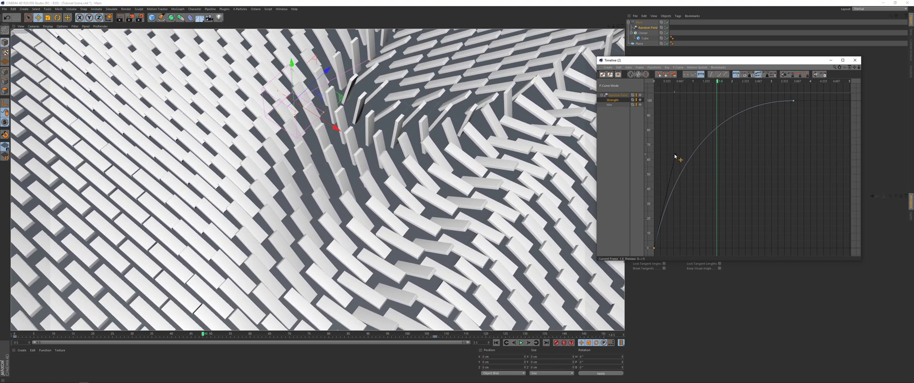
Play the animation with the reshaped Strength curve, close the F-Curve timeline and stop the playback
click(497, 343)
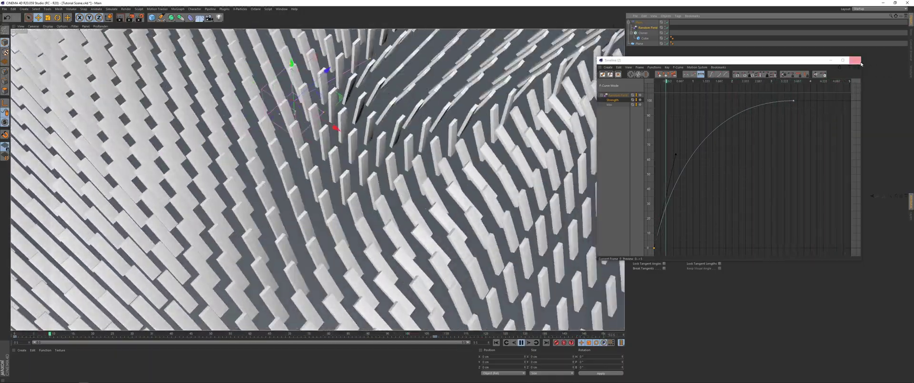
click(855, 60)
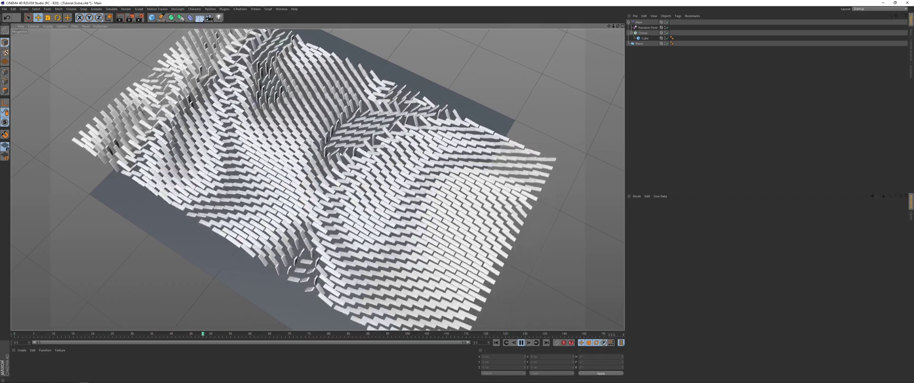
click(522, 343)
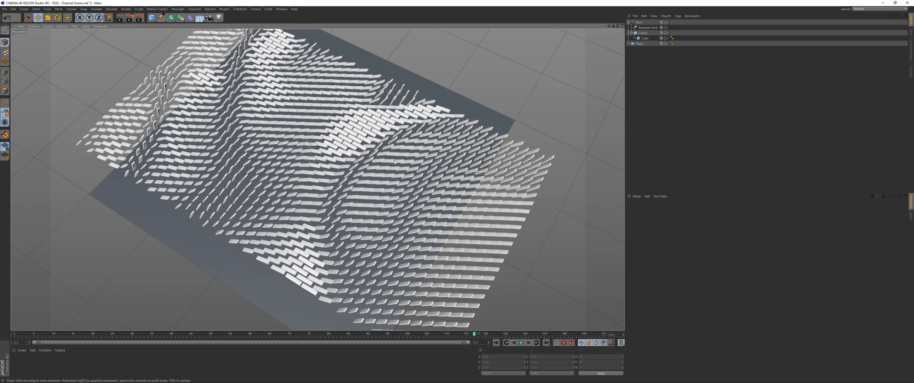
Add a Cylinder primitive, raise it above the brick grid and reduce its radius
drag(151, 18, 260, 35)
scroll(326, 133, up, 2)
drag(311, 124, 311, 80)
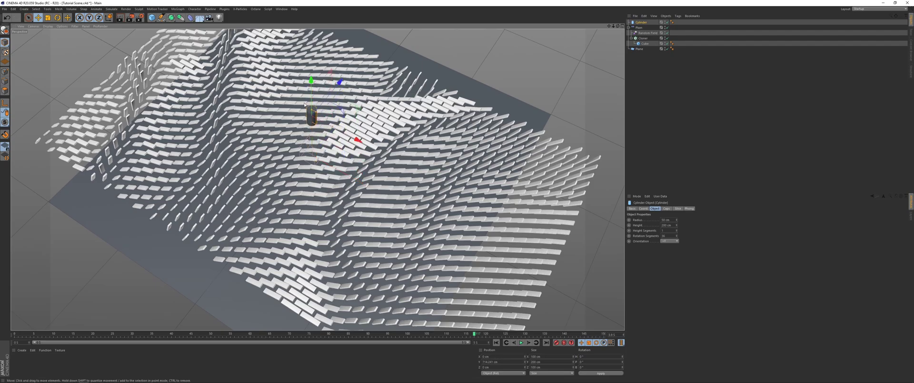
alt+right_drag(310, 108, 351, 107)
alt+drag(323, 155, 335, 132)
scroll(321, 141, down, 1)
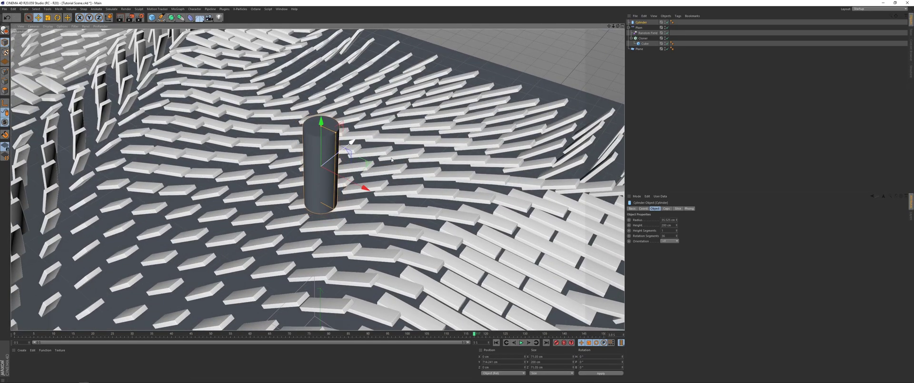
Enable the fillet on the cylinder's caps with a radius of 1 cm
click(667, 208)
click(649, 232)
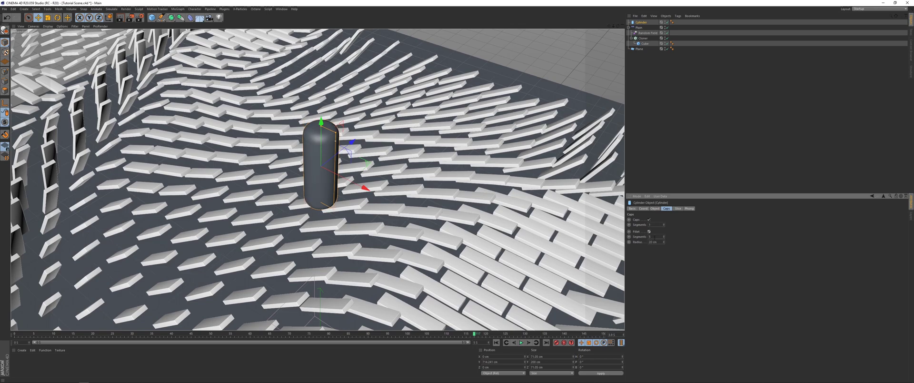
key(Return)
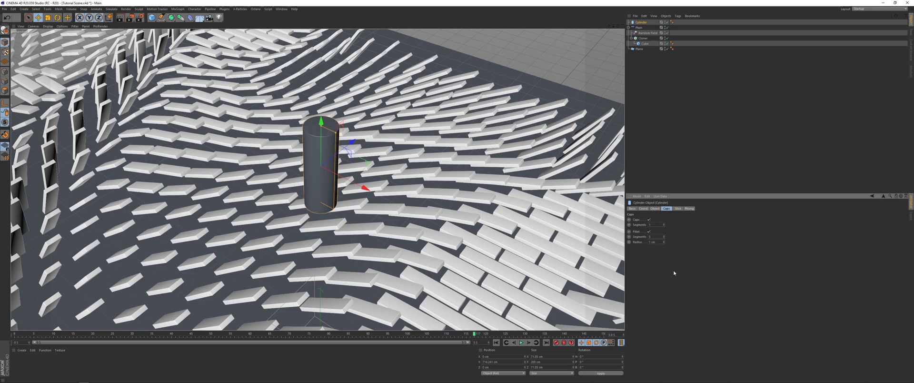
Replace the cube inside the Cloner with the cylinder and return to the first frame
mouse_move(643, 43)
mouse_down()
mouse_move(649, 87)
mouse_move(642, 39)
mouse_up()
alt+right_drag(358, 151, 327, 206)
drag(474, 334, 13, 333)
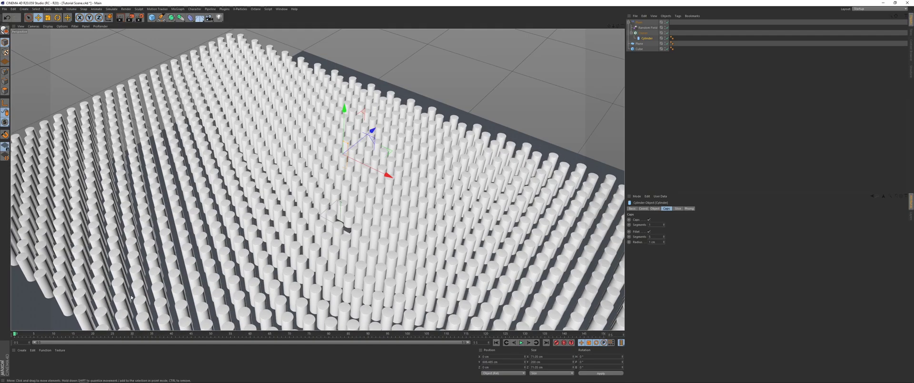
Rotate the Cloner's clones 90° in bank through its Transform settings so the cylinders lie flat
click(436, 222)
key(r)
click(682, 208)
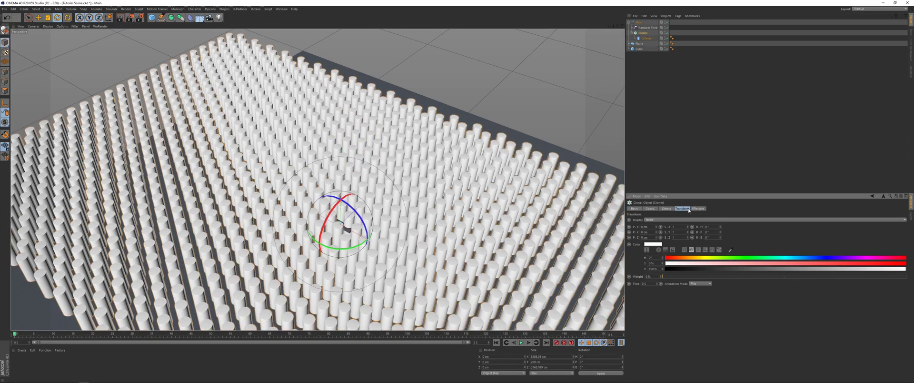
drag(720, 236, 721, 214)
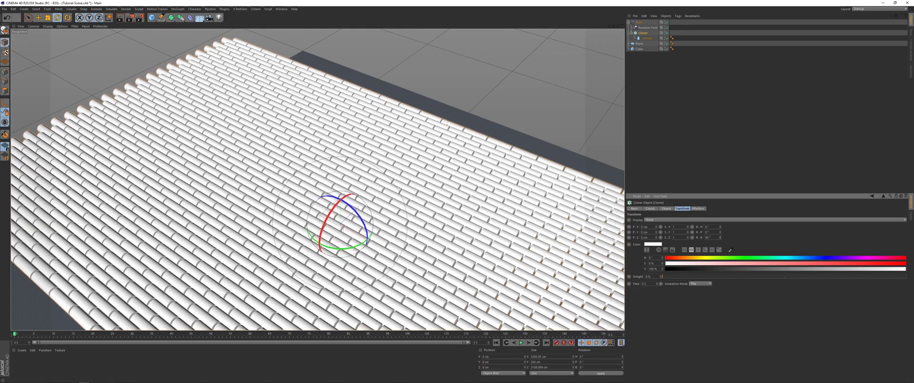
Play the animation and make the cloned cylinder thinner by reducing its radius
click(522, 344)
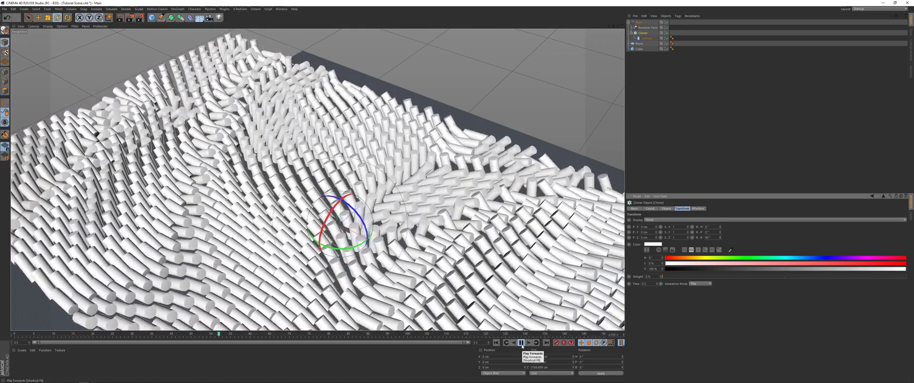
click(647, 38)
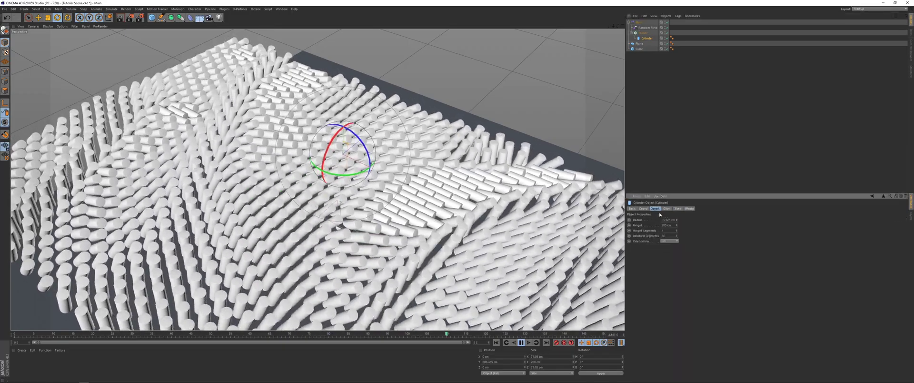
drag(677, 219, 629, 218)
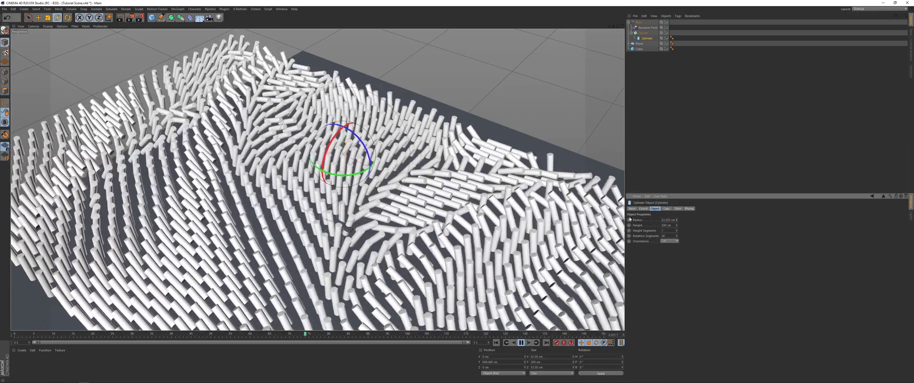
click(672, 157)
alt+middle_drag(405, 204, 342, 145)
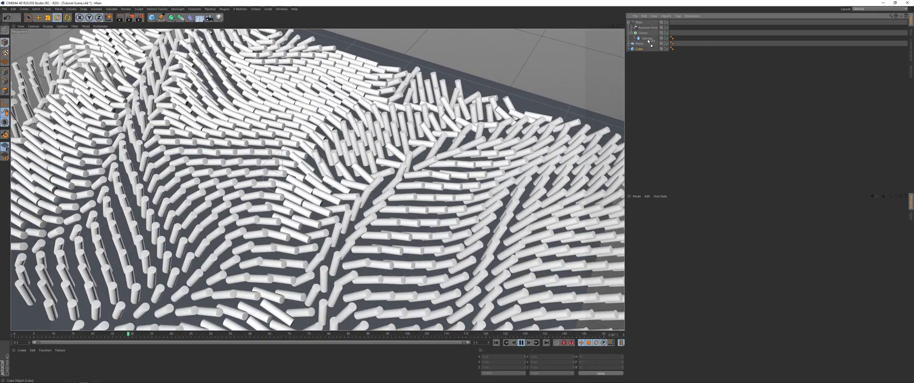
Put the cube back into the Cloner and take the cylinder out of it
drag(642, 48, 648, 41)
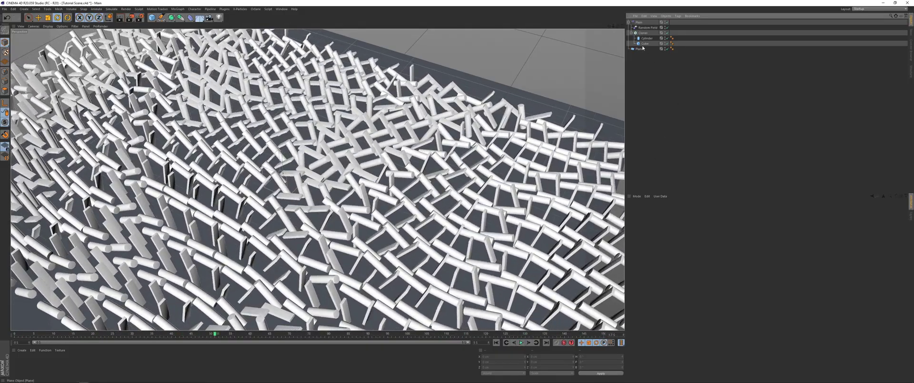
drag(645, 43, 640, 51)
drag(639, 43, 644, 33)
click(635, 93)
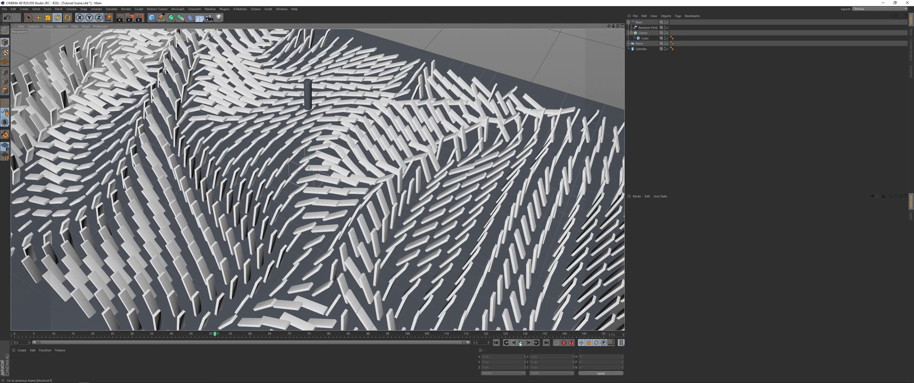
With the animation playing, enable Position on the Plain effector and increase its P.Y value to lift the bricks
key(F8)
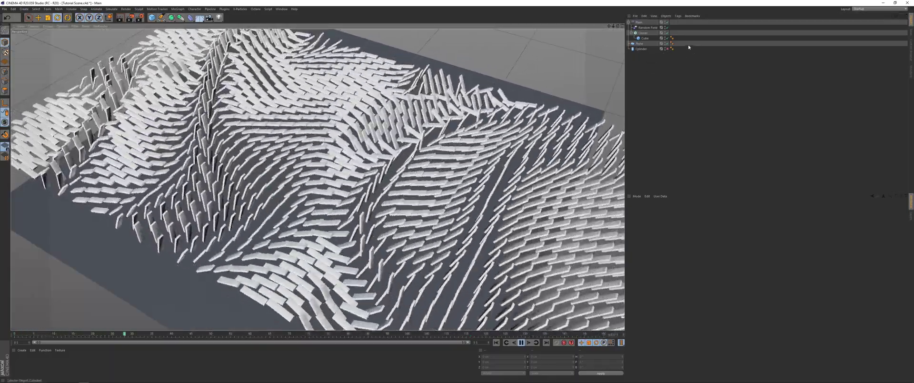
click(638, 22)
click(681, 208)
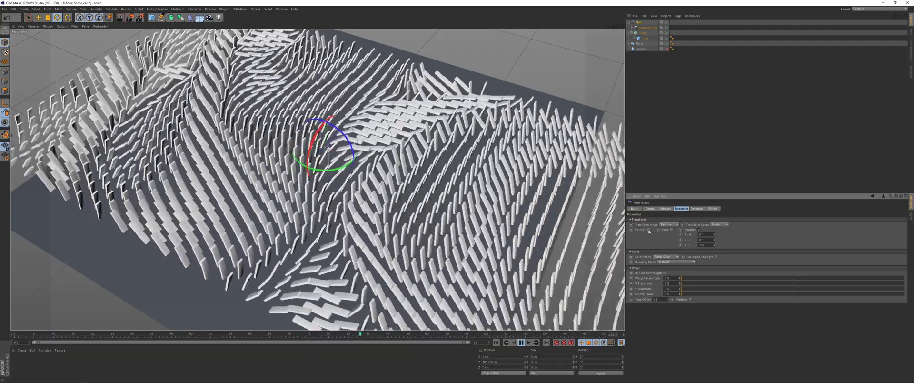
click(649, 230)
drag(662, 239, 662, 209)
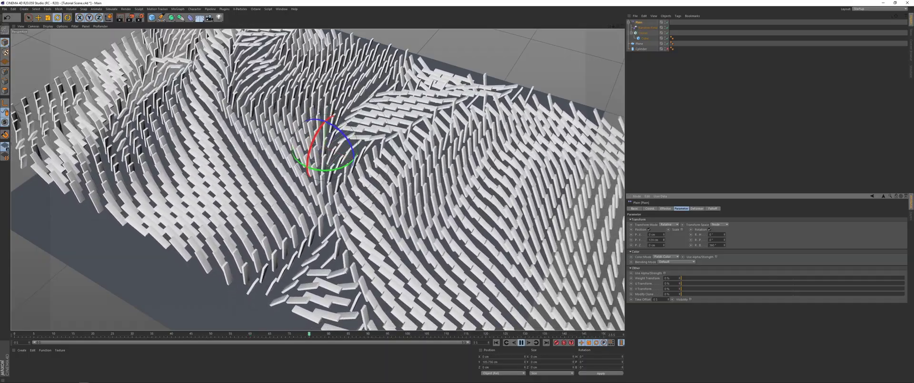
drag(663, 239, 663, 199)
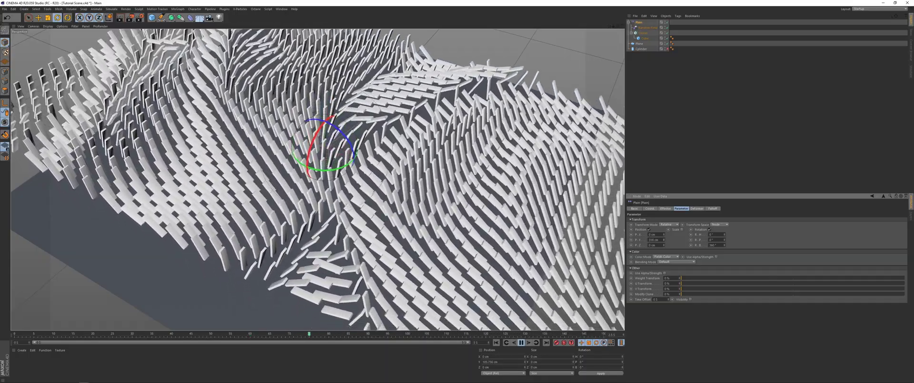
alt+drag(482, 238, 487, 188)
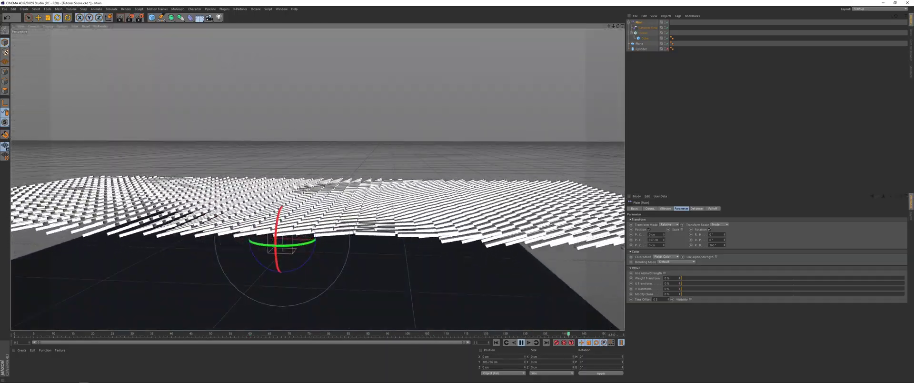
Stop the playback, set the Plain effector's P.Y to 0 cm and keyframe it on the first frame
click(522, 342)
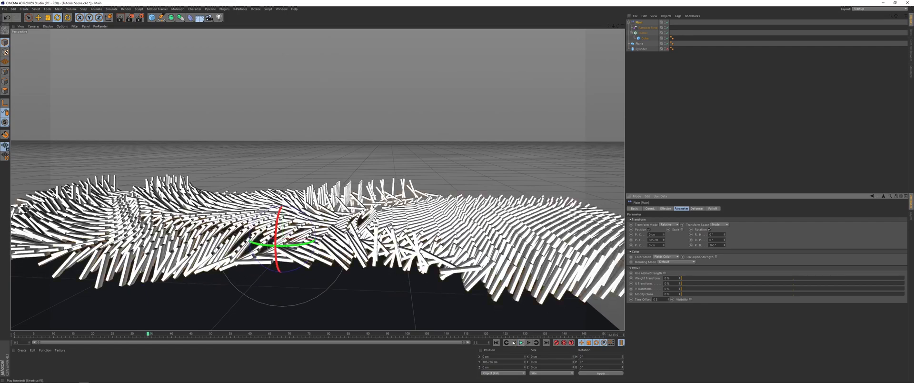
drag(232, 335, 223, 334)
mouse_move(667, 241)
mouse_down()
mouse_move(667, 197)
mouse_move(667, 252)
mouse_up()
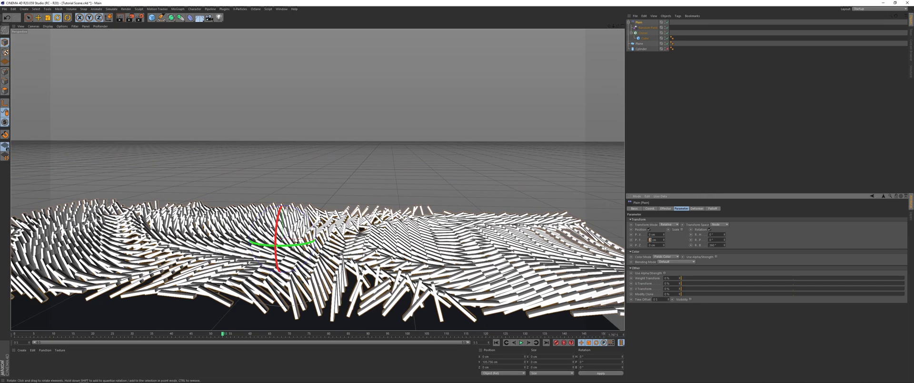
click(496, 343)
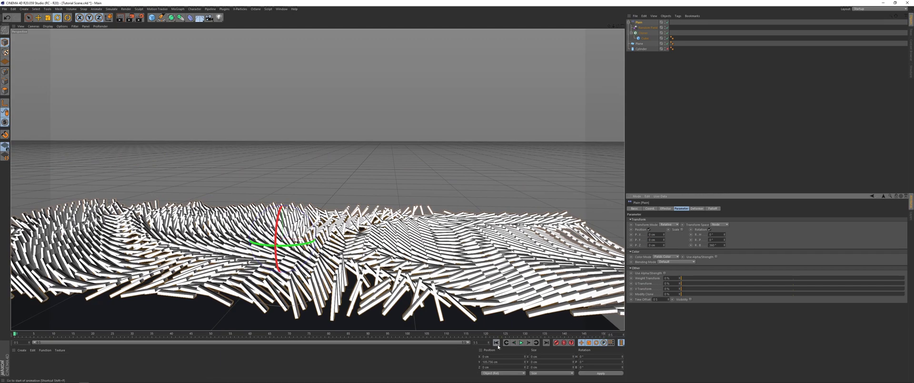
click(631, 240)
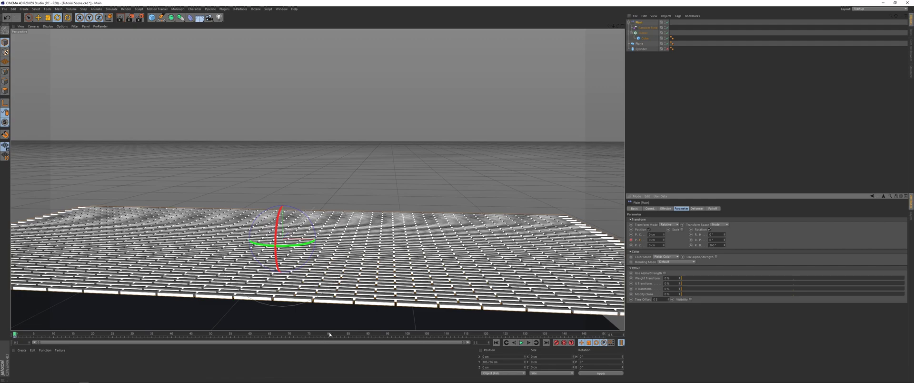
At frame 75, raise the Plain effector's P.Y well above the floor and keyframe it
drag(329, 334, 309, 335)
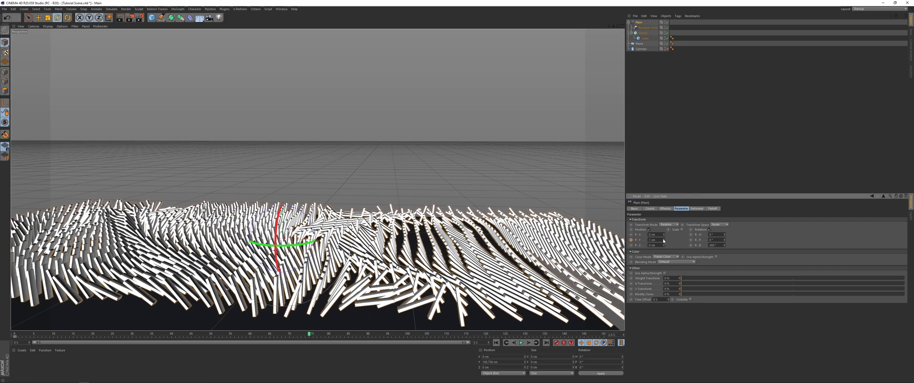
drag(664, 240, 664, 129)
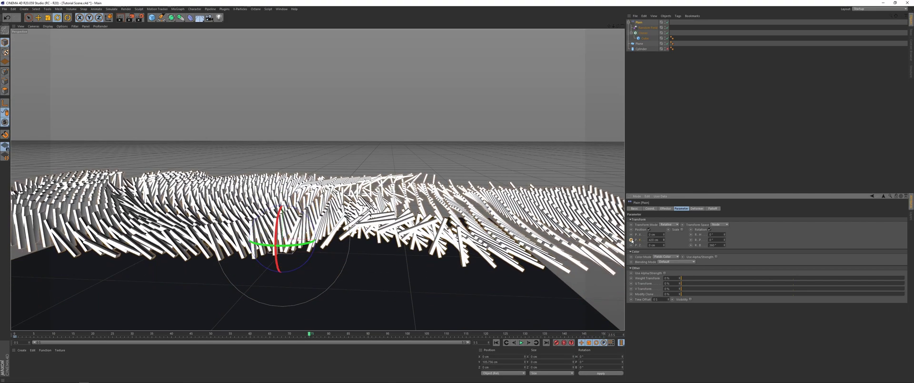
click(631, 241)
On the last frame, set the Plain effector's P.Y to 0 cm and keyframe it
drag(578, 334, 604, 335)
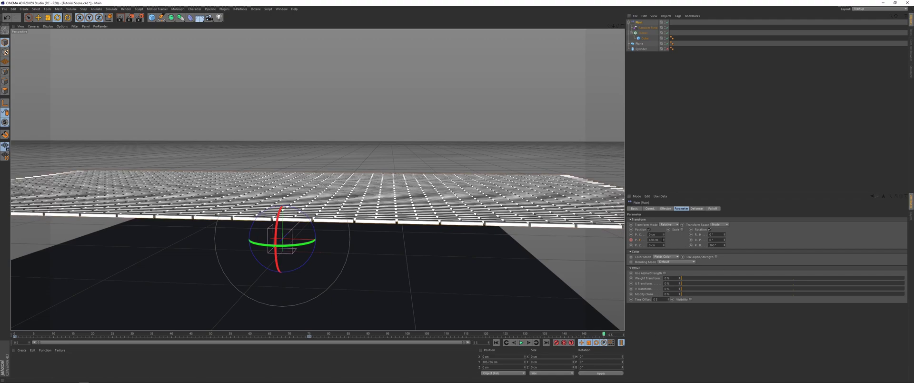
drag(648, 240, 777, 238)
text(0)
key(Return)
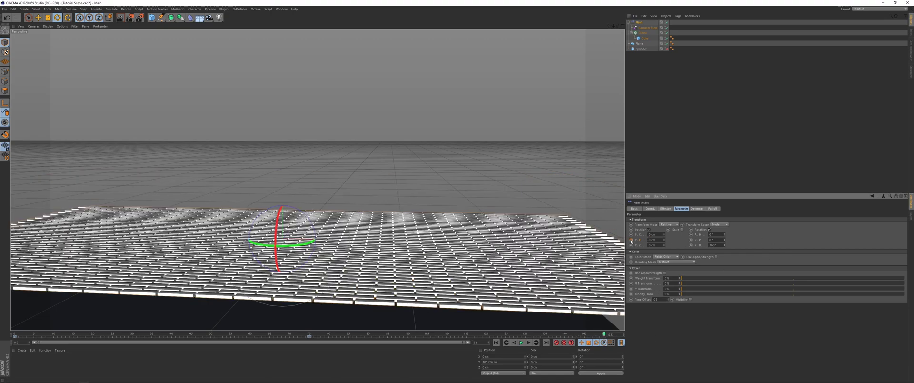
click(632, 240)
scroll(312, 220, down, 4)
alt+drag(312, 221, 271, 257)
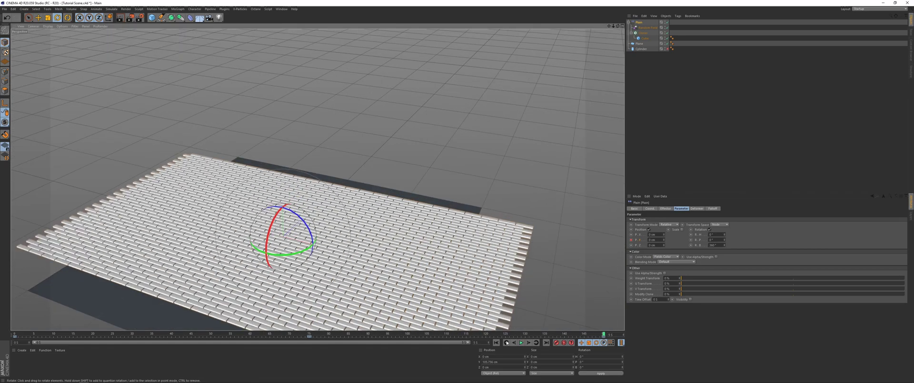
Play the animation from the first frame and examine the lifted, rotating bricks from the side and up close
click(496, 343)
click(521, 343)
alt+drag(335, 288, 372, 244)
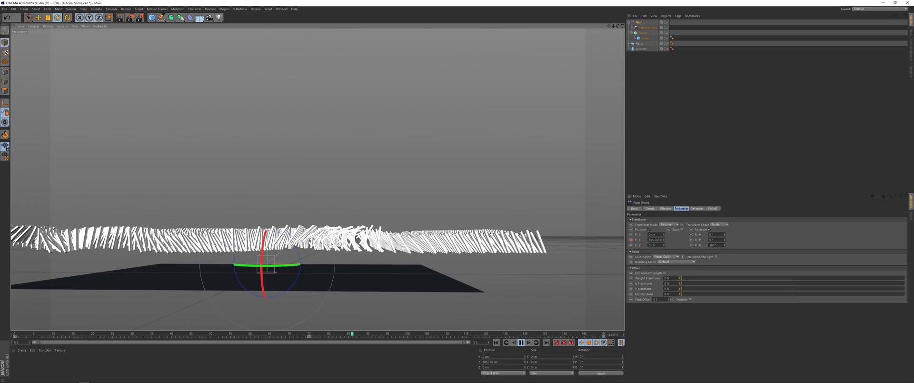
alt+drag(353, 197, 355, 262)
scroll(317, 239, up, 4)
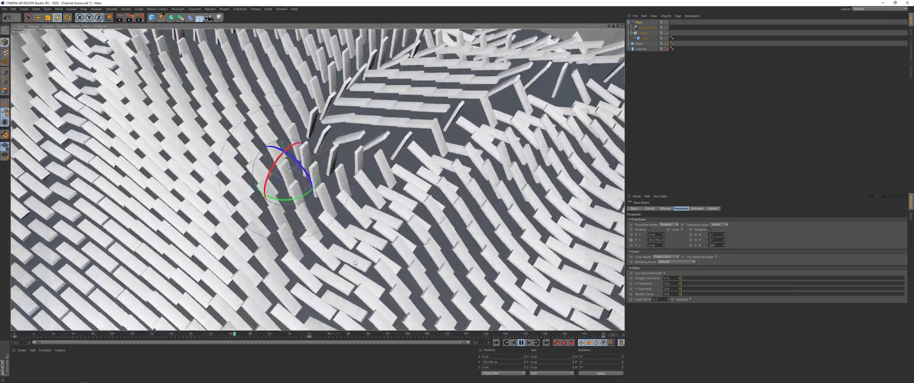
alt+middle_drag(354, 263, 359, 239)
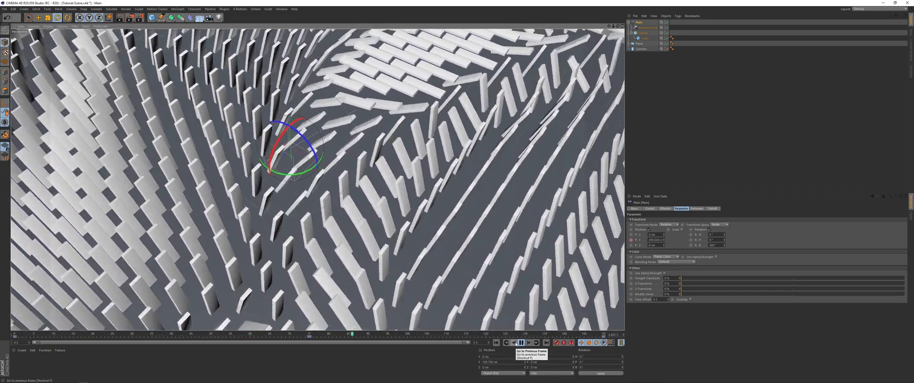
click(521, 342)
Set the Random Field's Animation Speed to 5% and play the animation
click(647, 27)
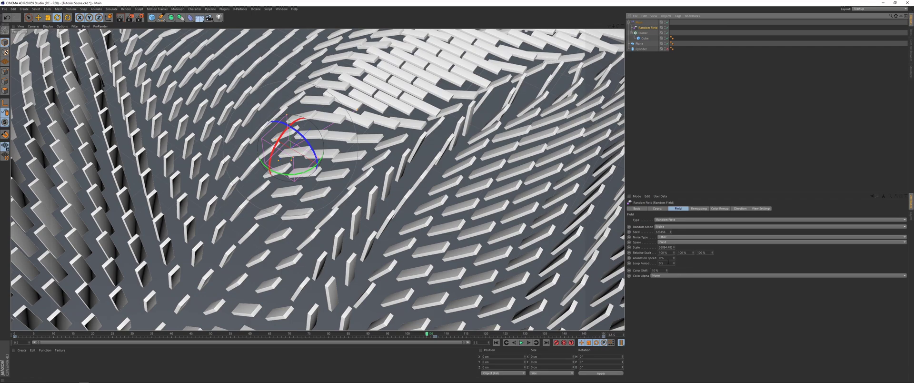
drag(674, 257, 673, 255)
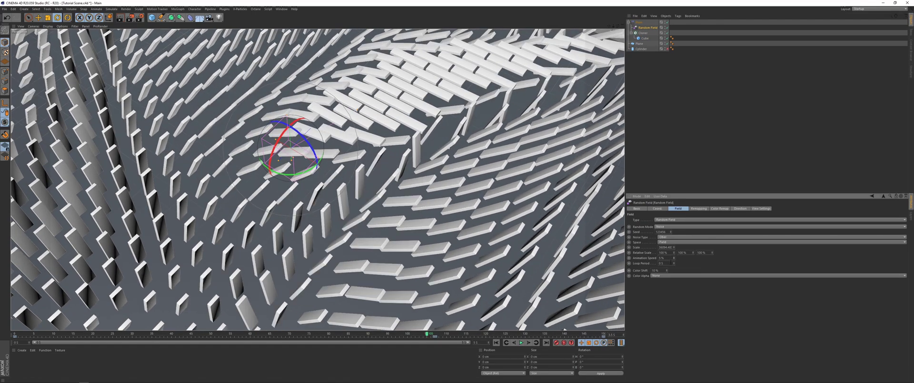
text(5)
key(Return)
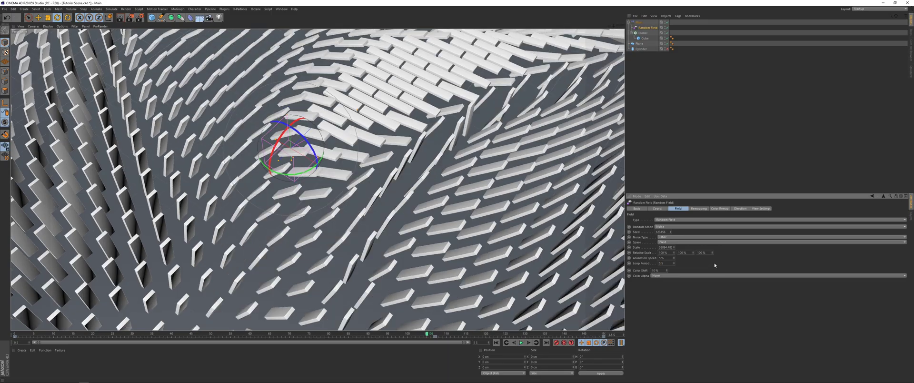
click(520, 342)
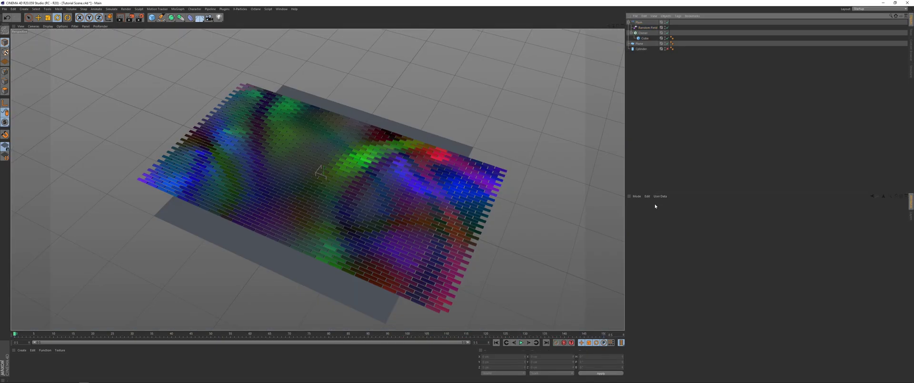
Set the Random Field's Color Remap mode to No Remap and play the animation
click(647, 27)
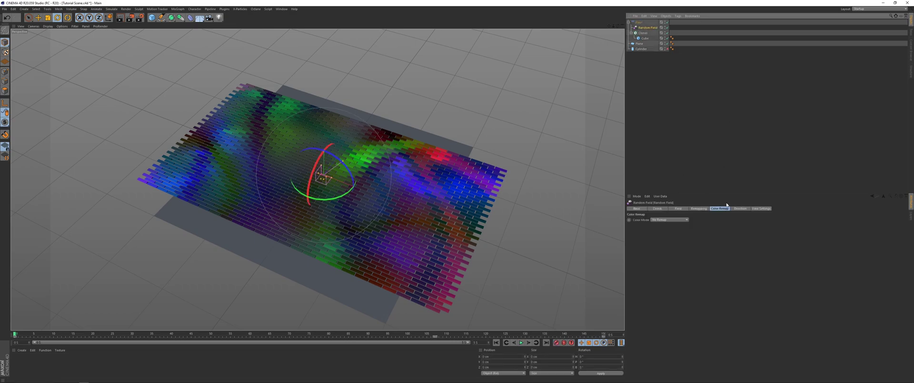
click(716, 208)
click(659, 225)
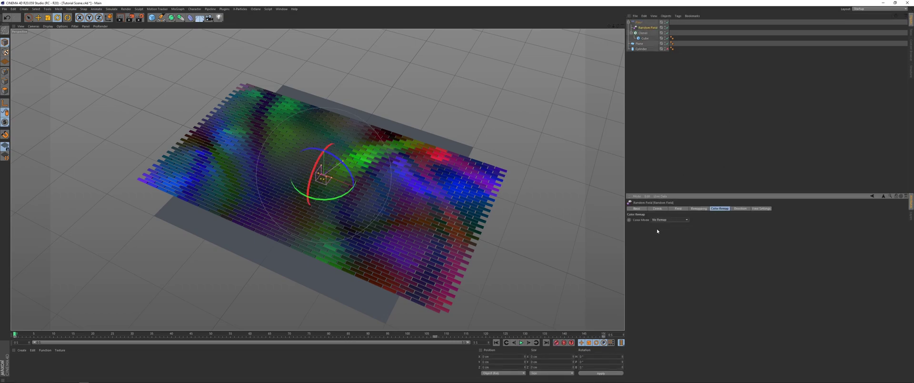
click(646, 171)
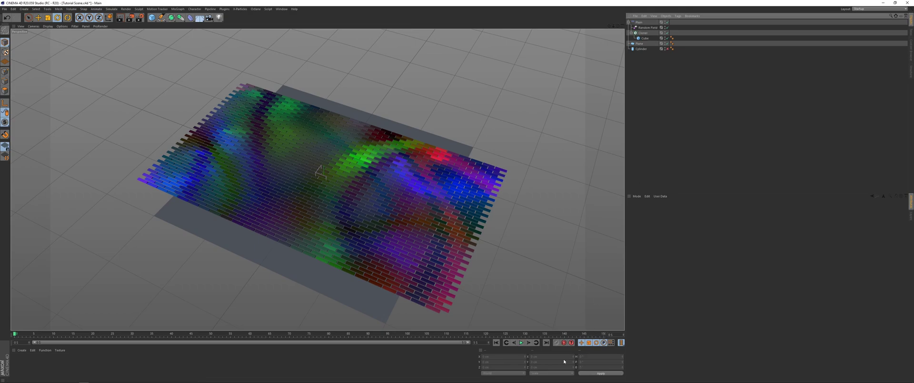
click(520, 342)
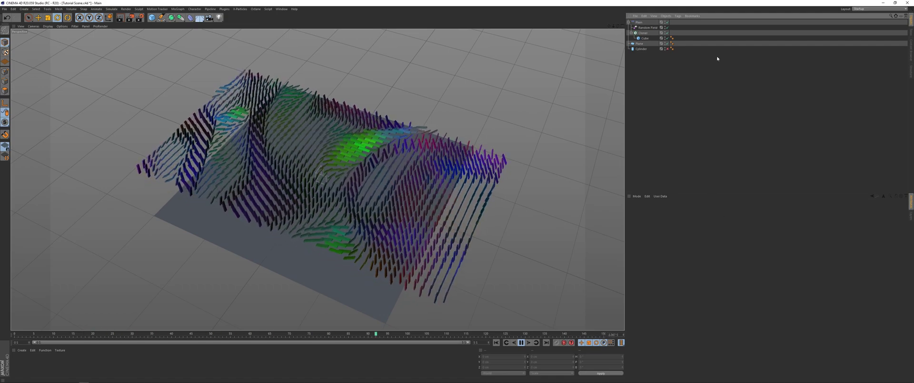
With the animation playing, change the Random Field's Color Remap mode to Gradient
click(647, 27)
click(669, 219)
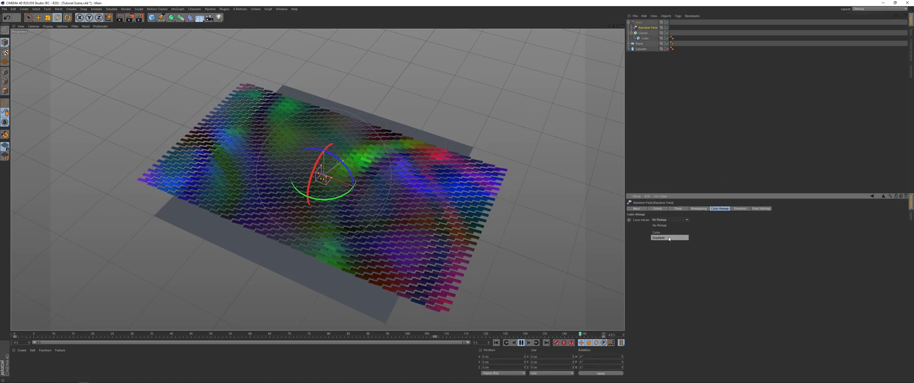
click(669, 237)
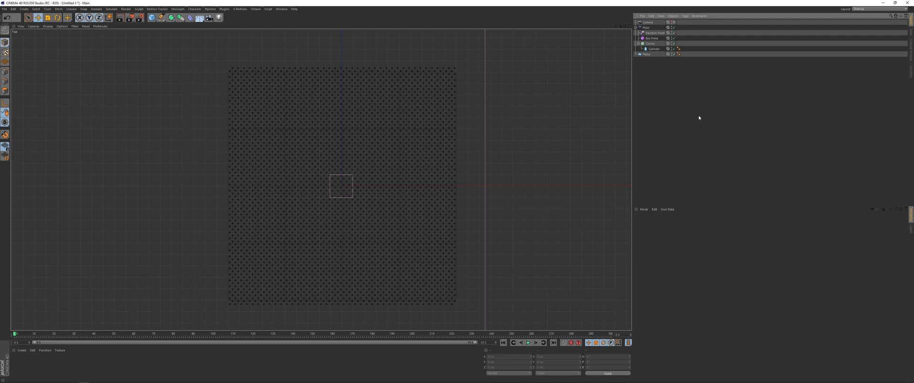
In the honeycomb cylinder scene, examine the Random Field and Box Field layers in the Plain effector's falloff
click(644, 28)
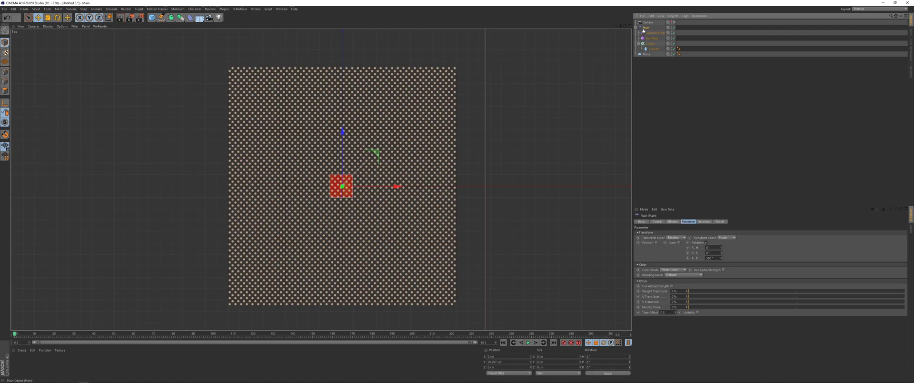
click(719, 221)
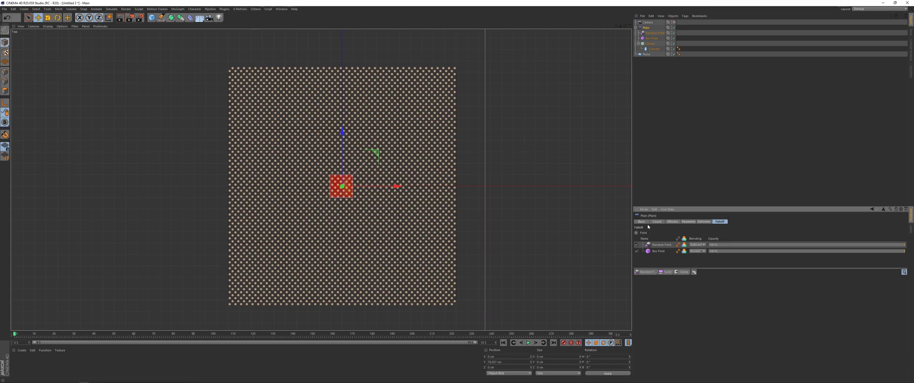
click(668, 147)
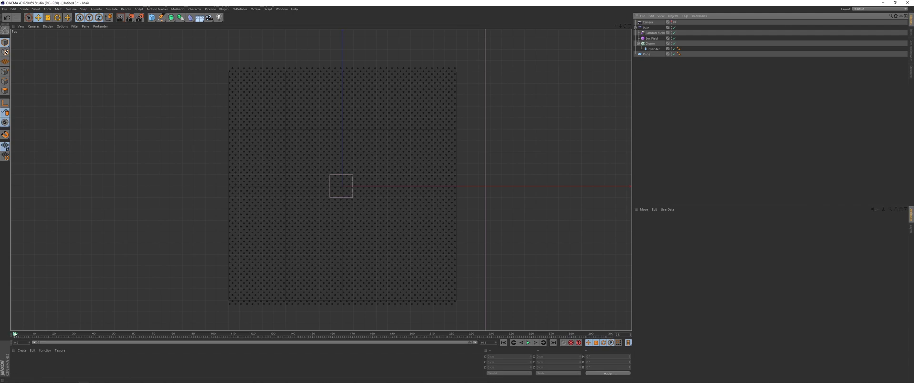
Scrub the timeline in the top view and compare the cylinders with the Random Field disabled and re-enabled
drag(15, 334, 261, 340)
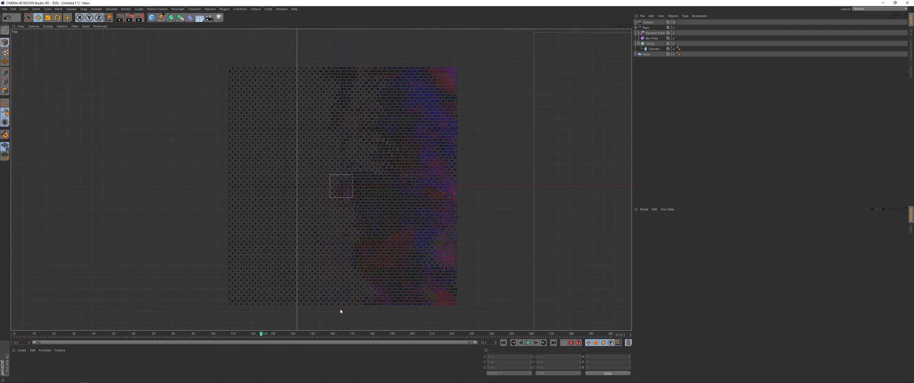
click(674, 32)
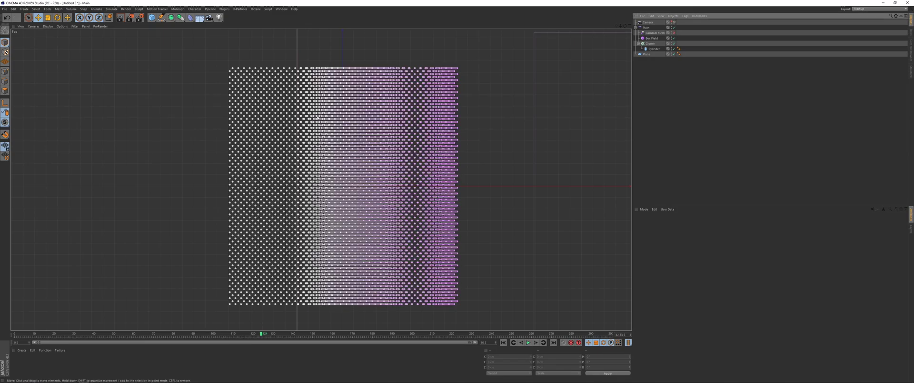
key(ctrl+r)
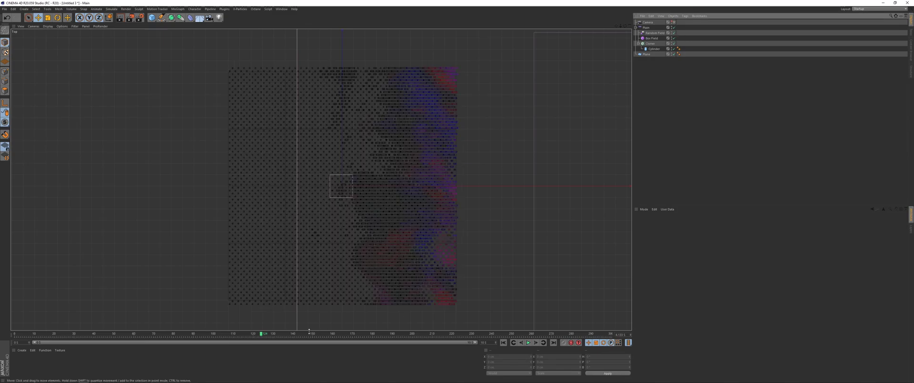
mouse_move(260, 332)
mouse_down()
mouse_move(394, 334)
mouse_move(175, 335)
mouse_move(289, 333)
mouse_up()
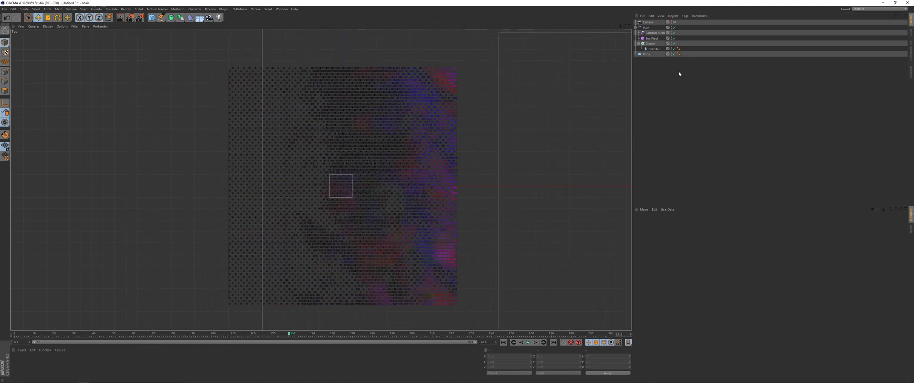
Select the Plain effector and play the cylinder animation from the first frame in the perspective view
click(646, 27)
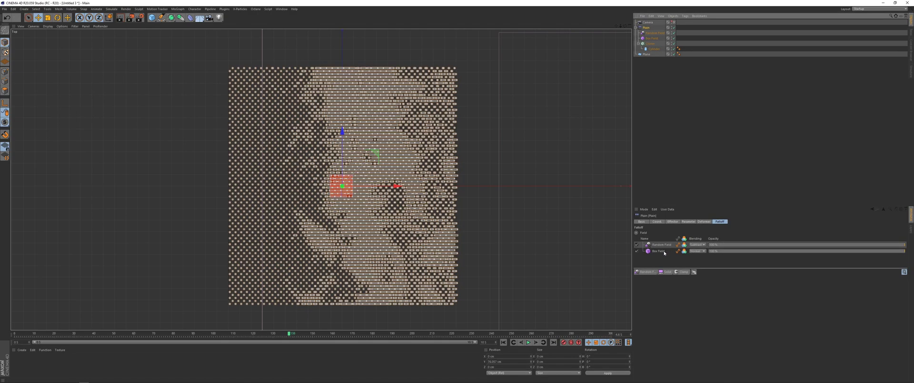
key(F1)
click(503, 342)
click(528, 342)
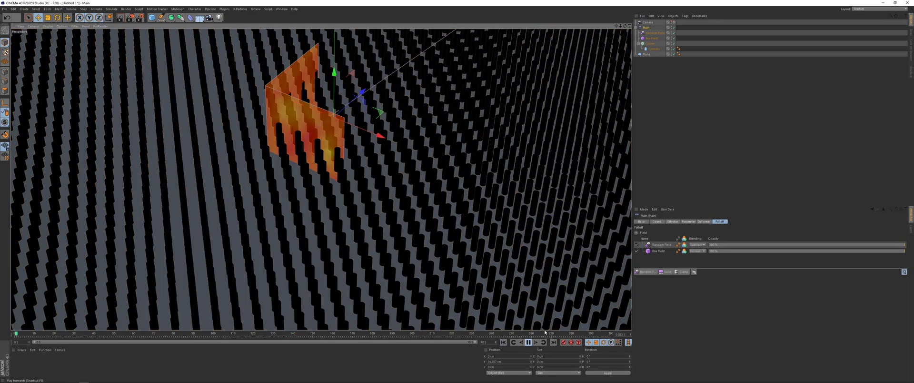
click(674, 184)
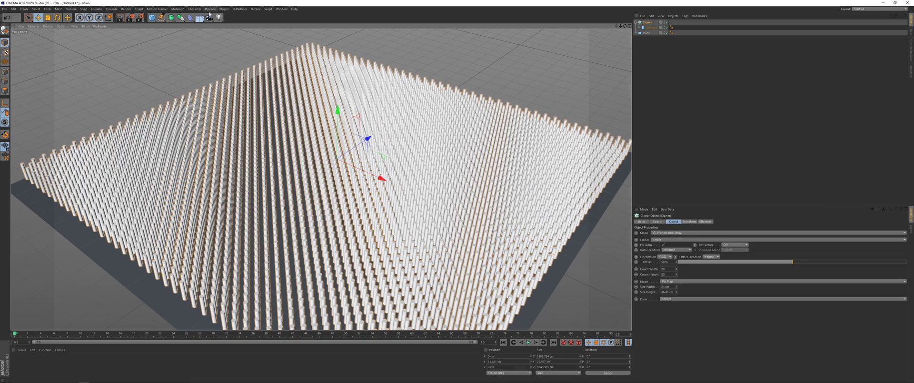
Add a Plain effector to the honeycomb cylinder Cloner, disable Position, enable Rotation and enter a bank rotation (R.B)
click(180, 10)
mouse_move(187, 17)
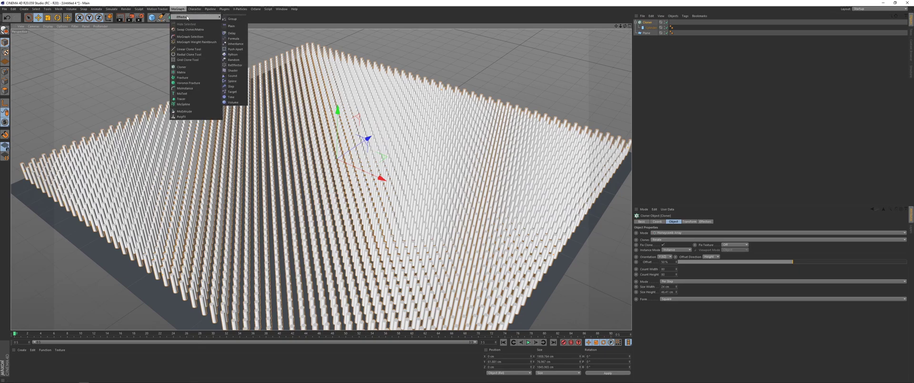
click(234, 27)
click(683, 222)
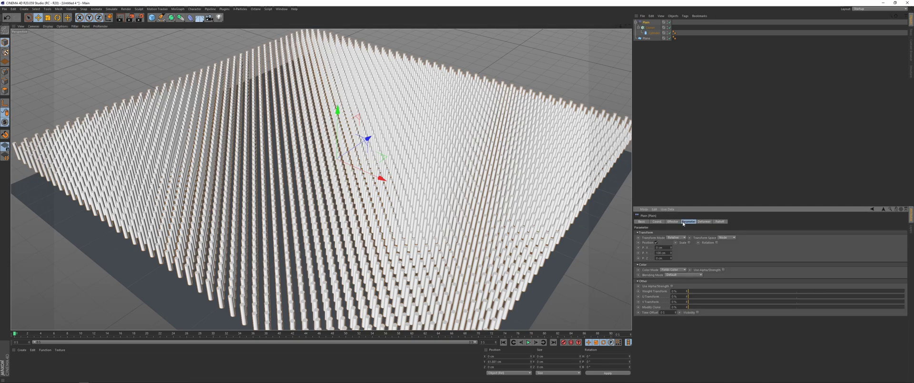
click(656, 242)
click(706, 243)
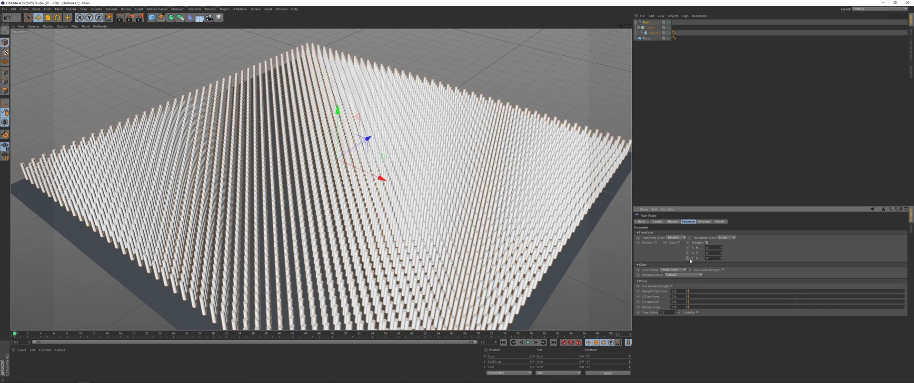
key(BackSpace)
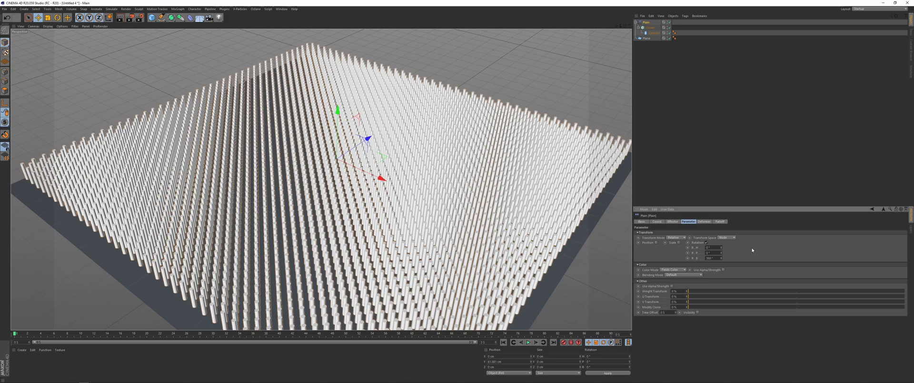
Add a Spherical Field to the Plain effector's falloff and resize it in the middle of the cylinder grid
click(718, 222)
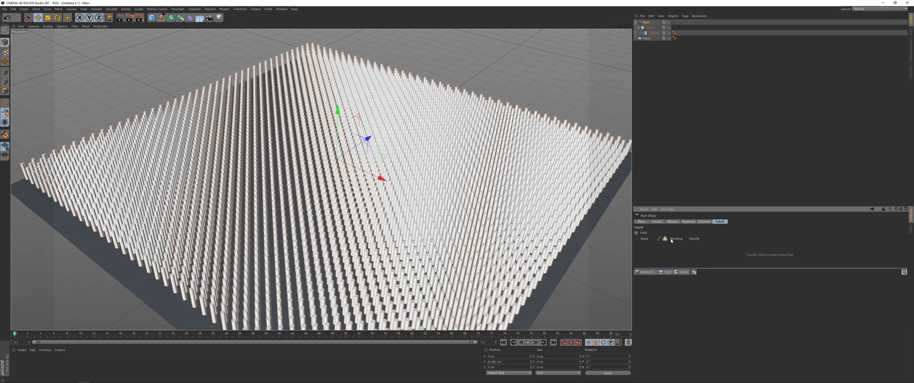
click(644, 274)
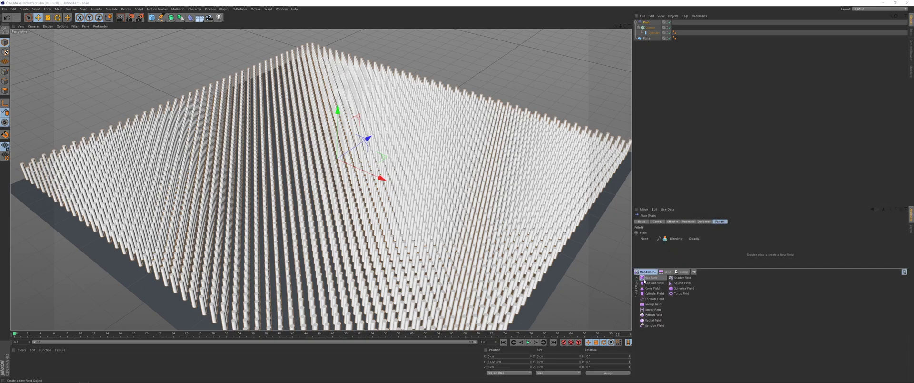
click(684, 288)
alt+right_drag(326, 166, 362, 165)
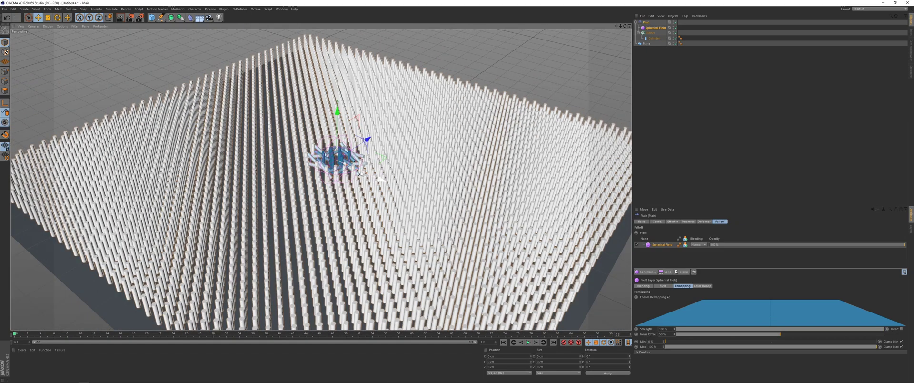
mouse_move(364, 174)
mouse_down()
mouse_move(566, 225)
mouse_move(362, 184)
mouse_move(278, 189)
mouse_move(254, 281)
mouse_move(401, 173)
mouse_move(343, 164)
mouse_move(333, 174)
mouse_up()
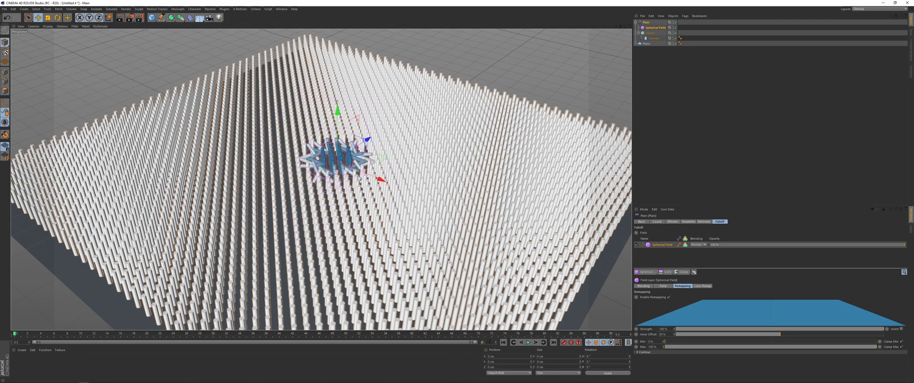
Extend the preview range to the full length of the timeline
click(465, 368)
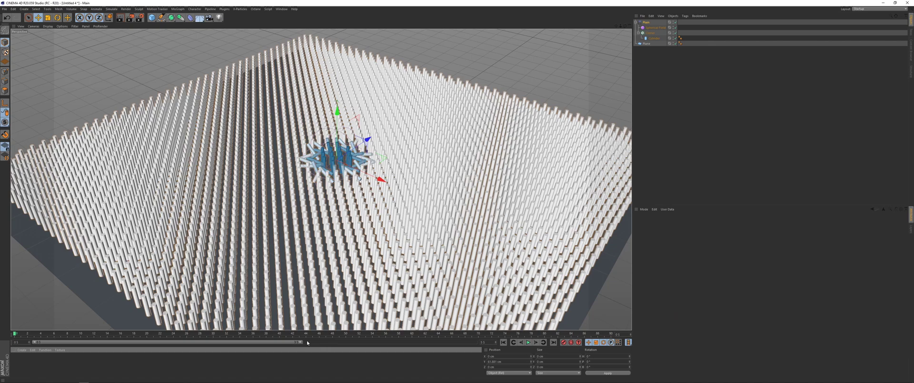
drag(301, 342, 475, 342)
Keyframe the Spherical Field's size from 0 cm on the first frame to large enough to cover the whole grid on the last frame
click(648, 28)
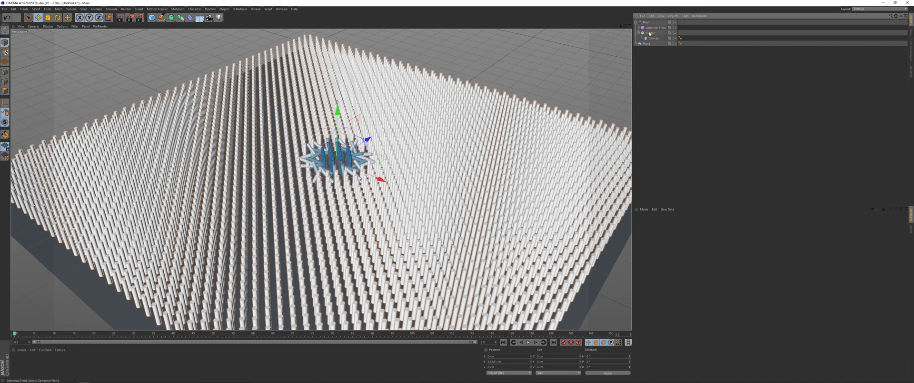
click(683, 221)
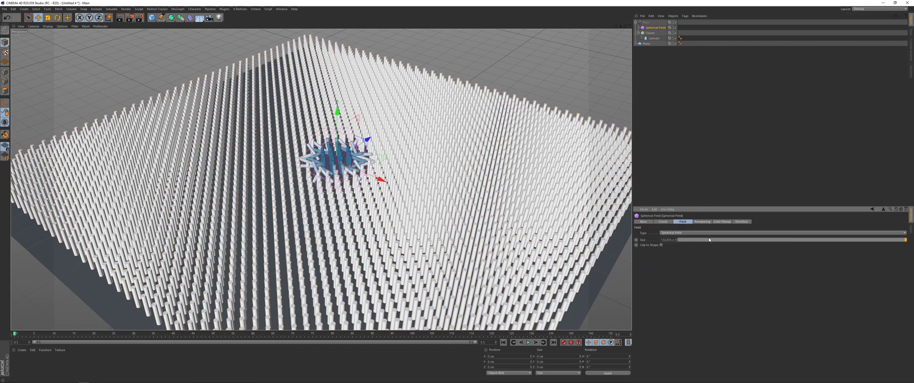
drag(709, 239, 700, 239)
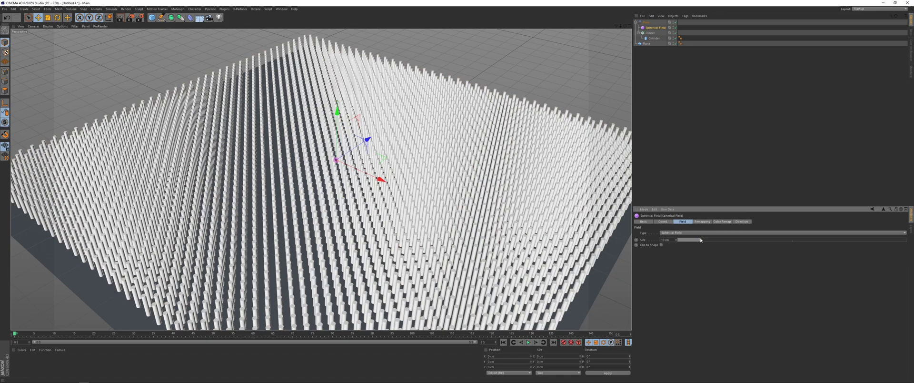
click(636, 240)
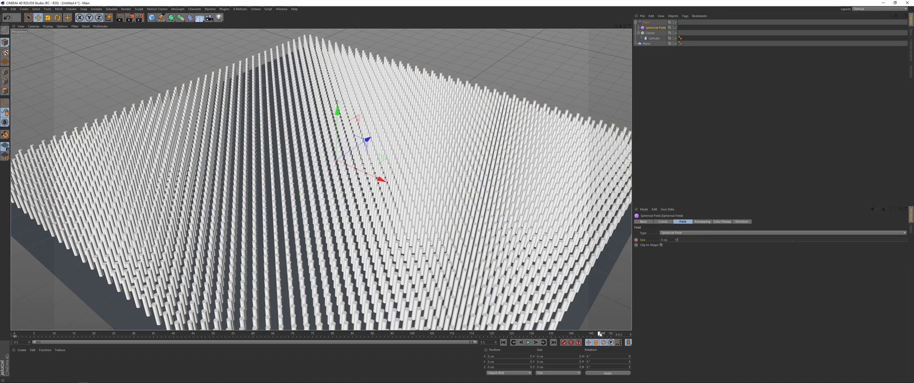
drag(689, 244, 904, 244)
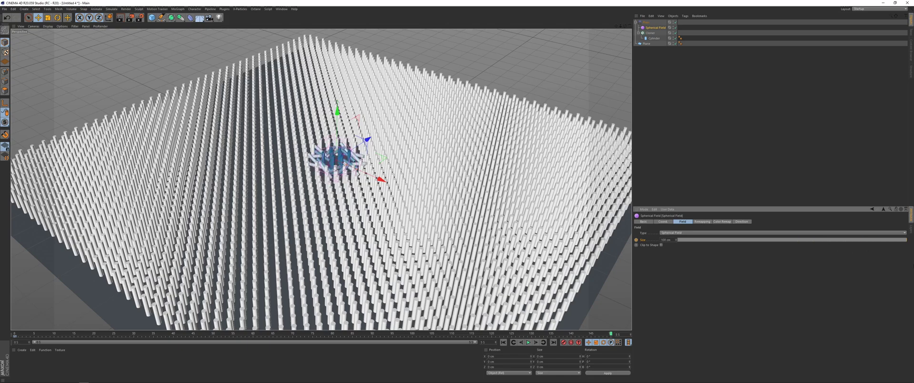
drag(699, 239, 676, 141)
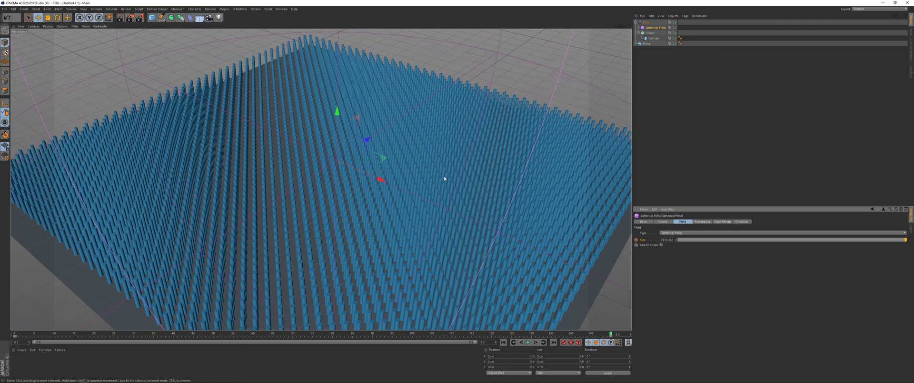
Play the spreading cylinder rotation and scrub back to a frame partway through the animation
click(528, 343)
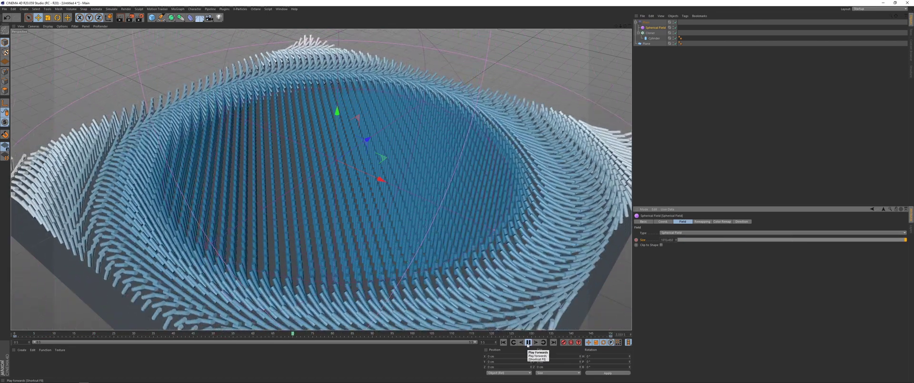
click(528, 342)
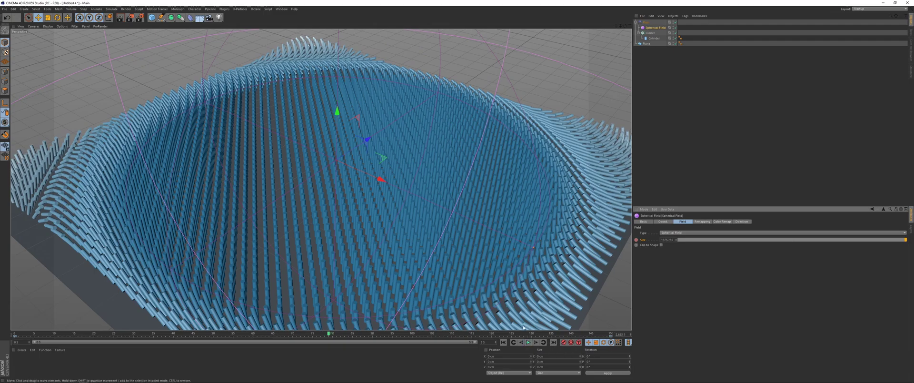
drag(320, 334, 218, 334)
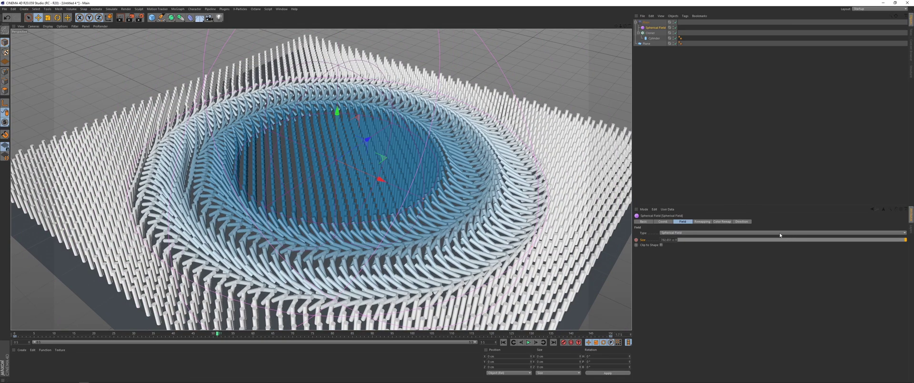
Add a Random Field to the Plain effector's falloff and change its blending mode to confine the randomness to the spherical area
click(646, 23)
key(shift+c)
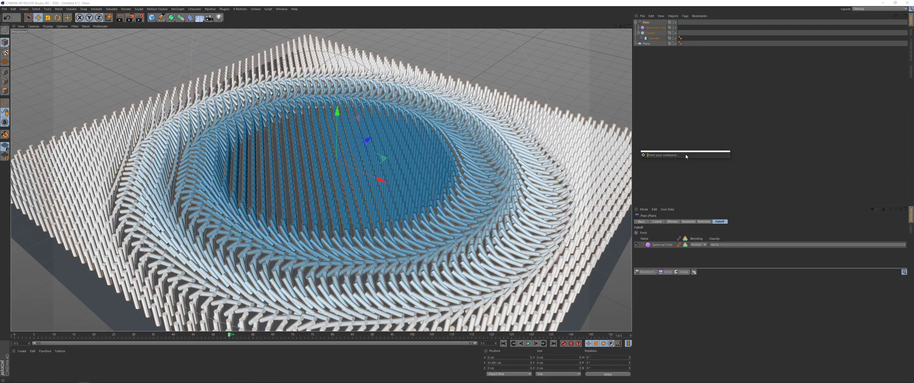
text(ran)
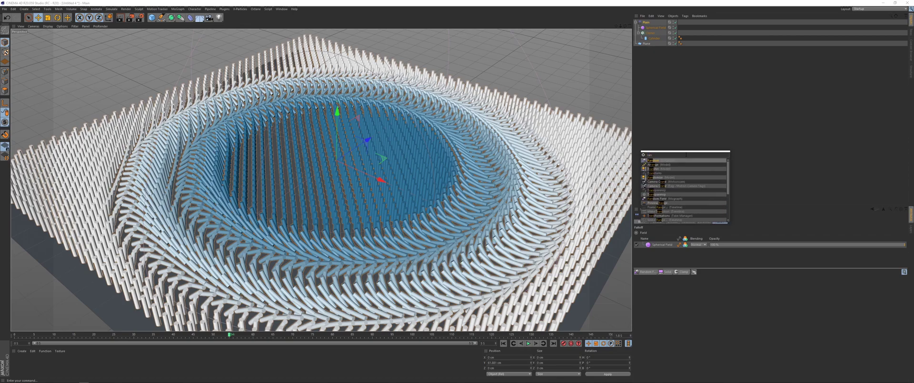
text(d)
click(658, 168)
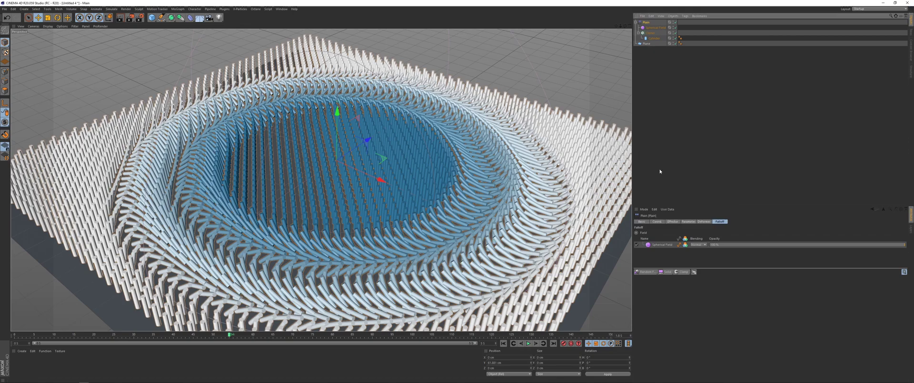
click(645, 22)
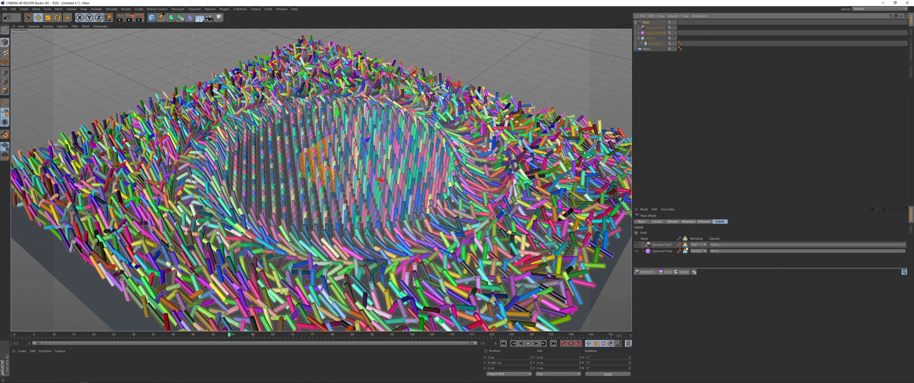
click(704, 245)
click(700, 264)
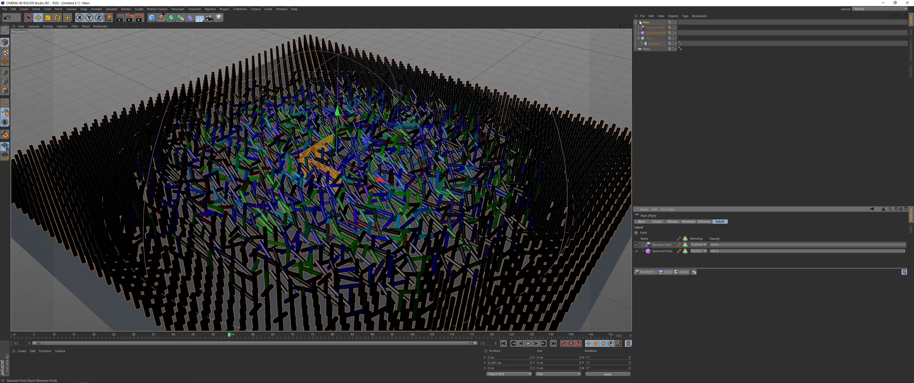
Turn off the viewplane preview of the Random Field
click(655, 27)
click(774, 222)
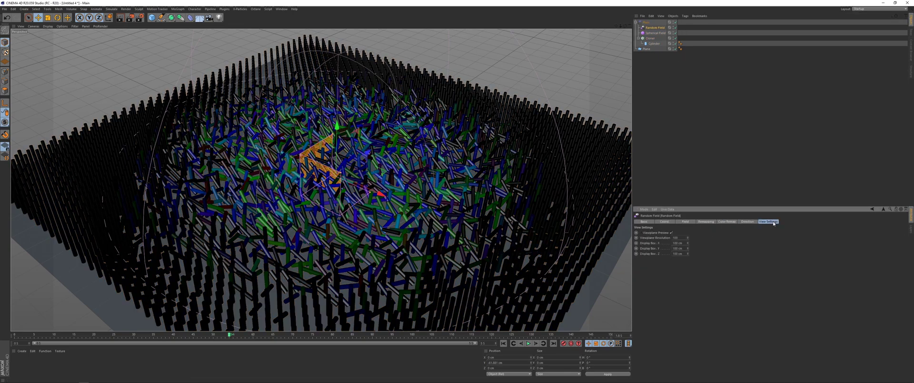
click(671, 232)
Set the Random Field's random mode to Noise, choose another noise type and greatly enlarge the noise scale
click(686, 221)
click(676, 240)
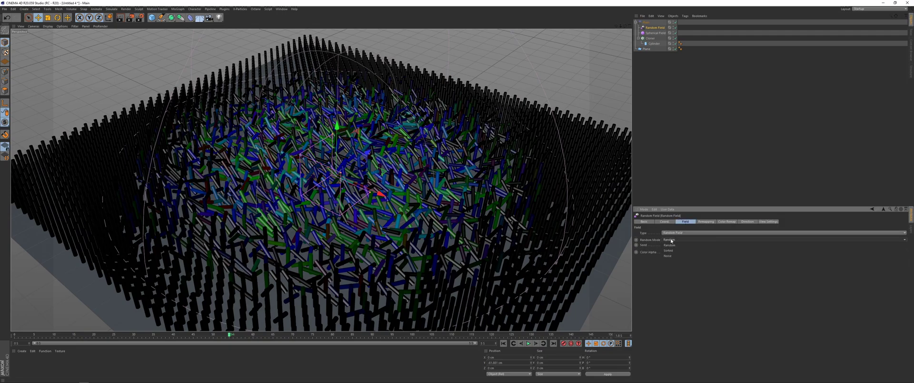
click(668, 256)
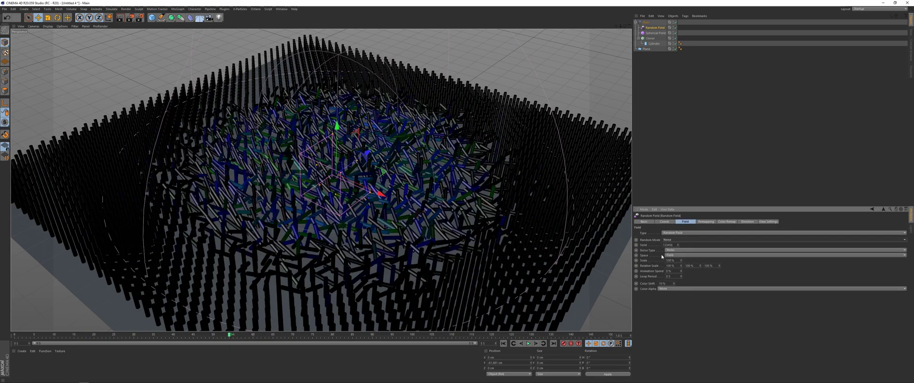
click(680, 249)
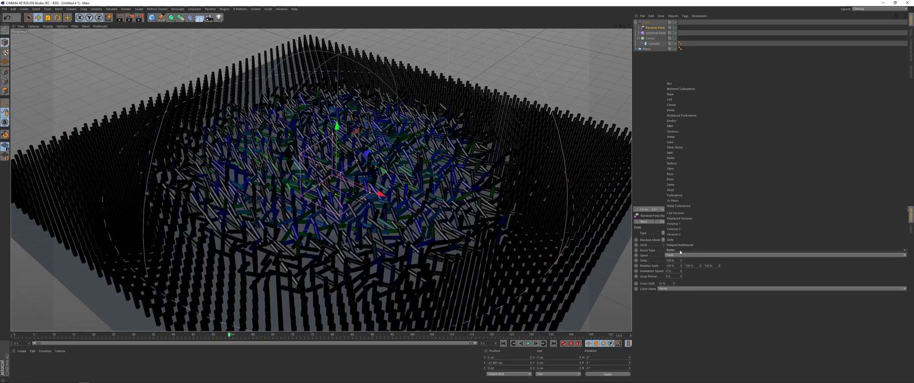
click(677, 166)
drag(358, 161, 430, 135)
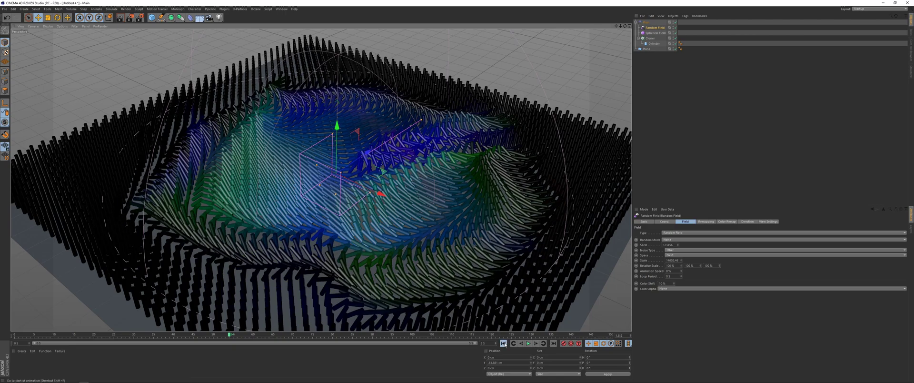
Play the noise-driven animation, check the grid from the top with the Random Field toggled, and scrub further in the perspective view
click(528, 343)
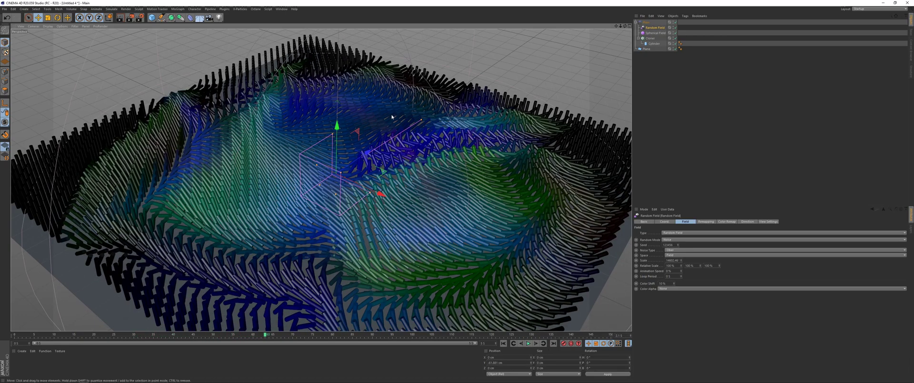
key(F2)
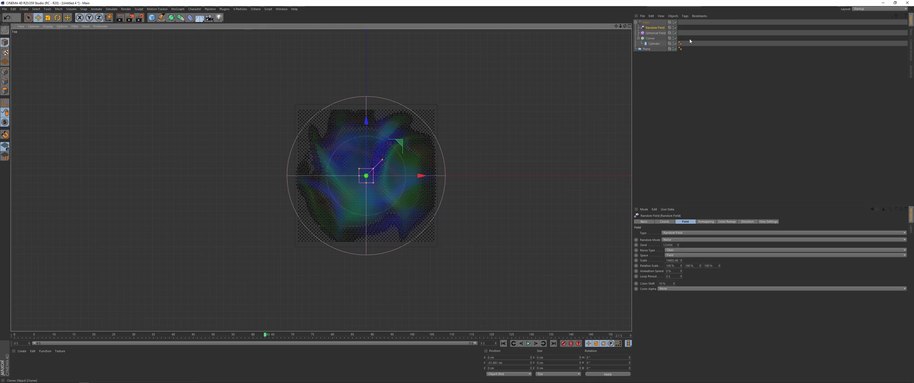
click(675, 28)
click(674, 28)
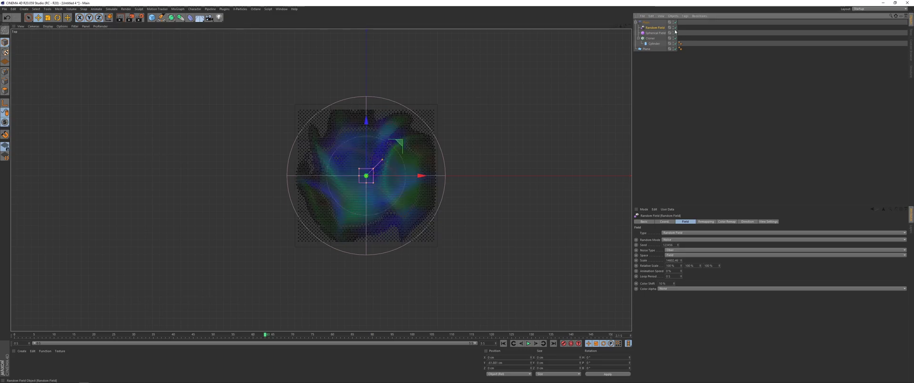
key(F1)
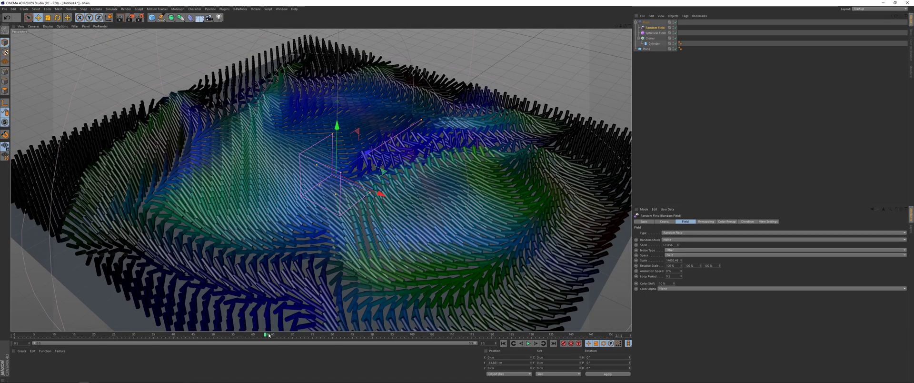
mouse_move(266, 335)
mouse_down()
mouse_move(343, 341)
mouse_move(128, 336)
mouse_move(278, 335)
mouse_up()
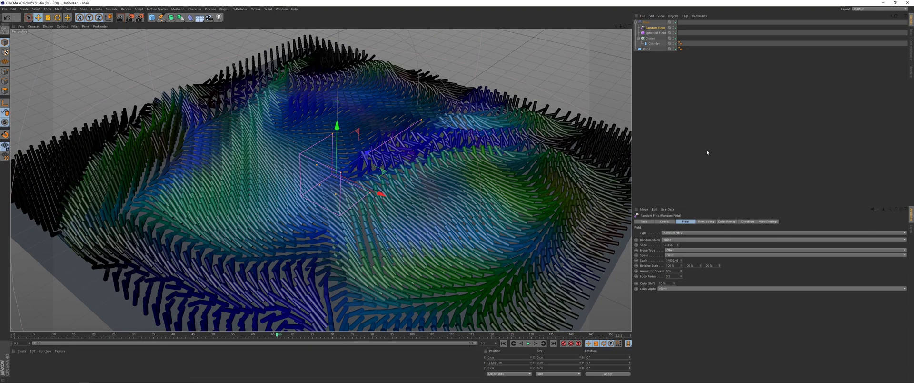
Try lowering the Random Field's remapping strength and undo the change
click(705, 221)
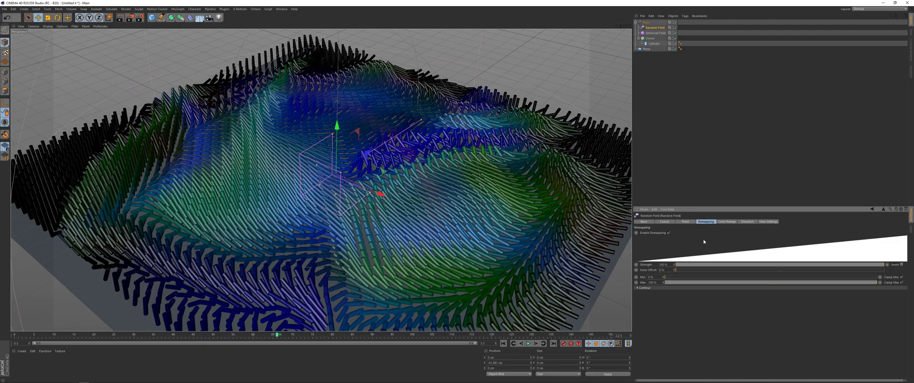
drag(869, 265, 661, 289)
key(ctrl+z)
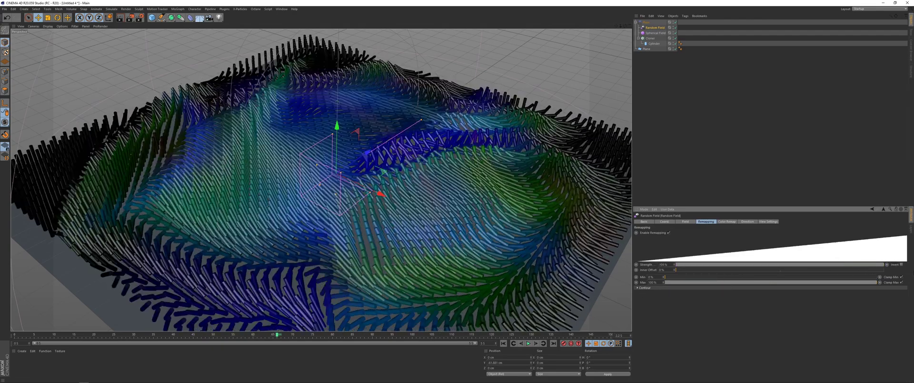
key(ctrl+z)
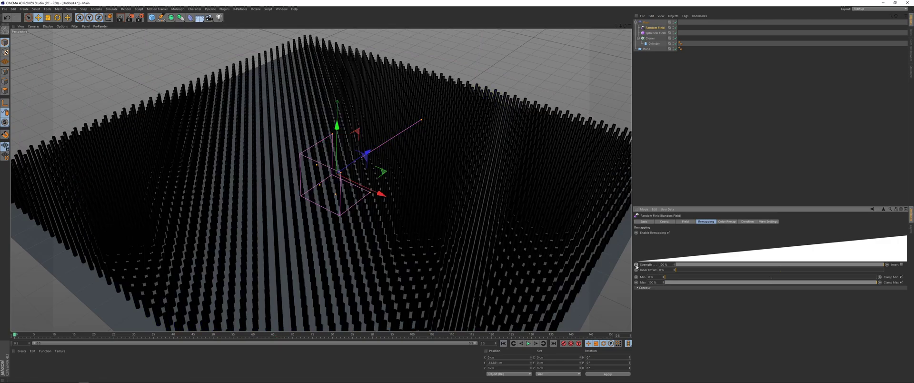
Keyframe the Random Field's remapping strength from 100% on the first frame to 0% on the last frame and play the animation
click(487, 335)
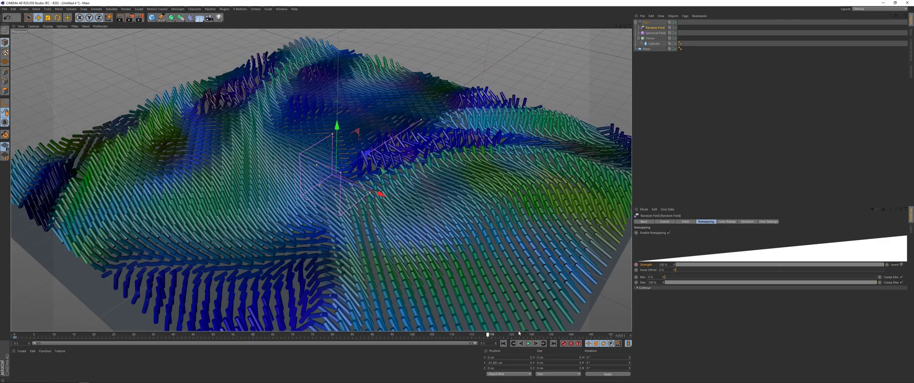
drag(714, 265, 659, 266)
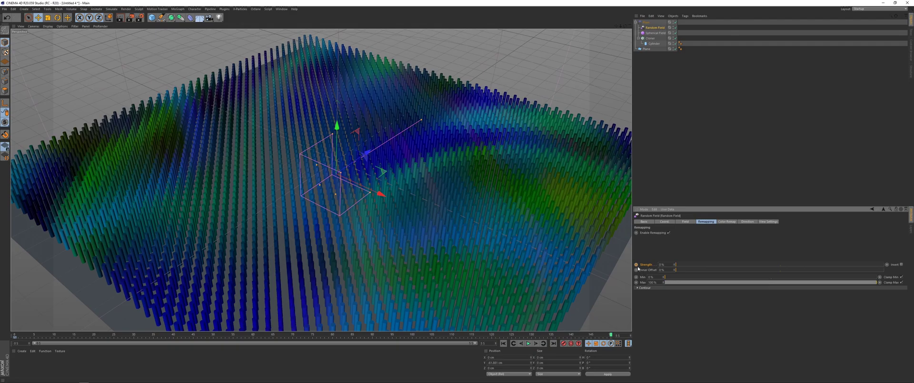
click(527, 344)
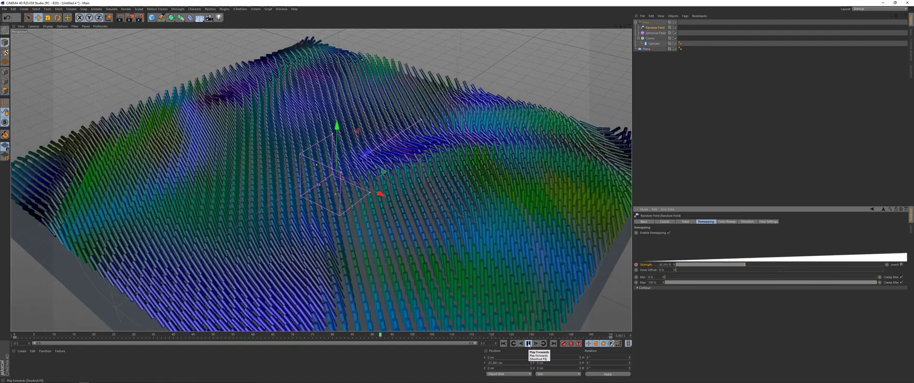
click(528, 343)
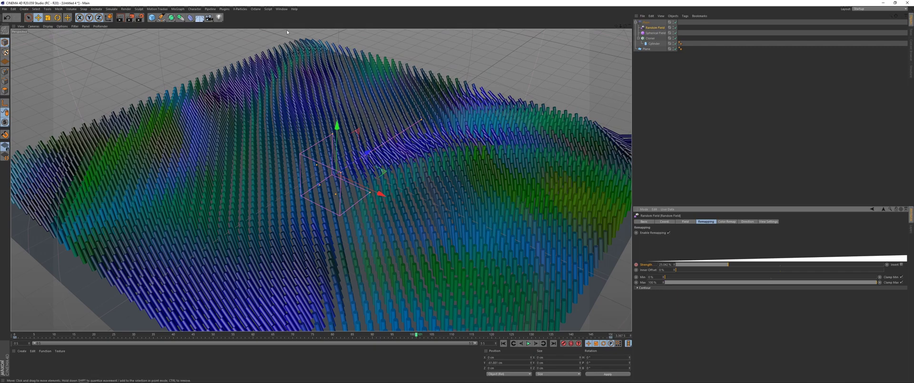
Open the F-curve timeline and steepen the start tangent of the Spherical Field's size curve for a faster initial growth
click(282, 9)
click(305, 76)
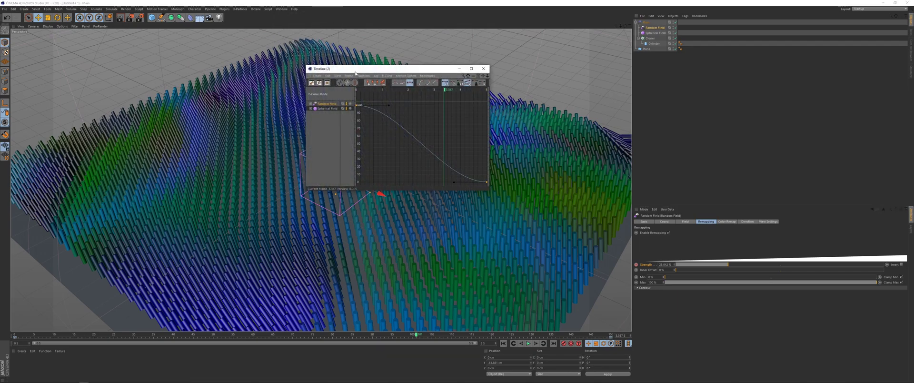
drag(355, 73, 558, 112)
click(516, 143)
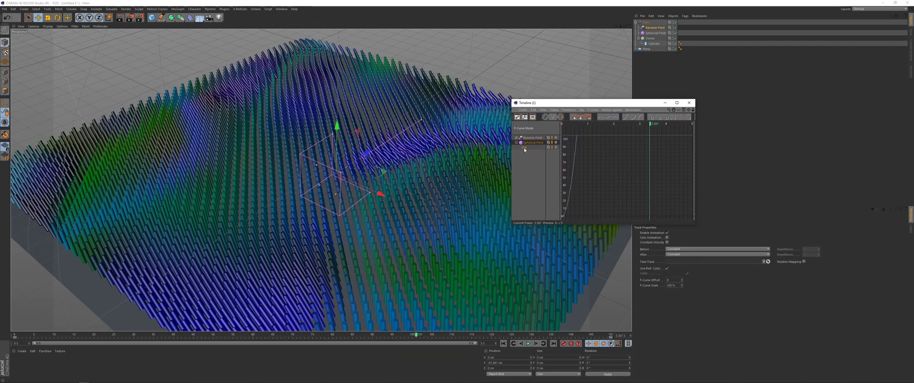
click(524, 148)
click(571, 217)
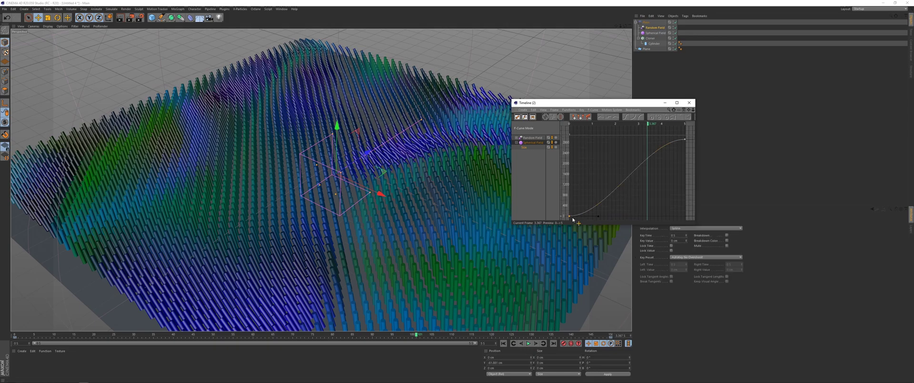
drag(599, 217, 582, 187)
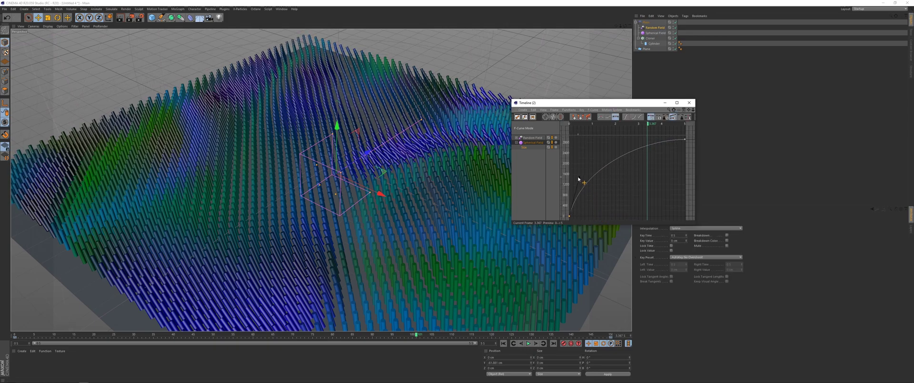
Play the animation, lengthen the end key's tangent on the Spherical Field's size curve, and steepen its start tangent further
click(503, 343)
click(529, 343)
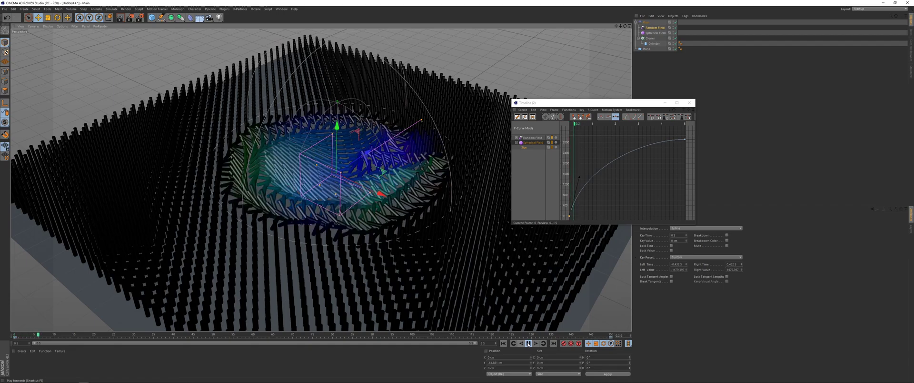
click(686, 139)
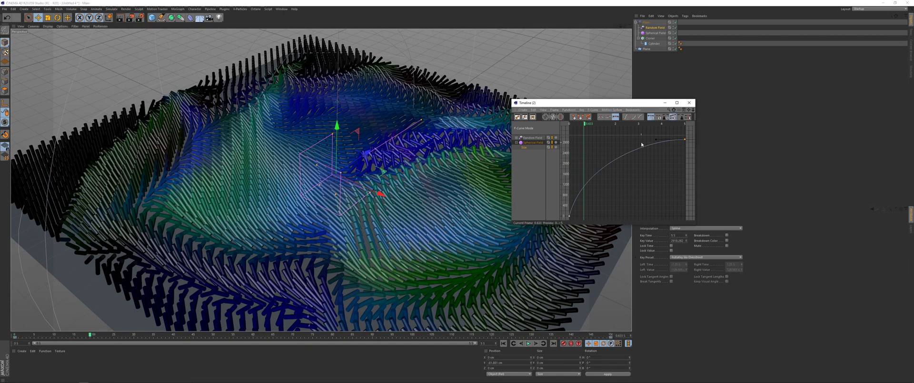
drag(656, 140, 633, 141)
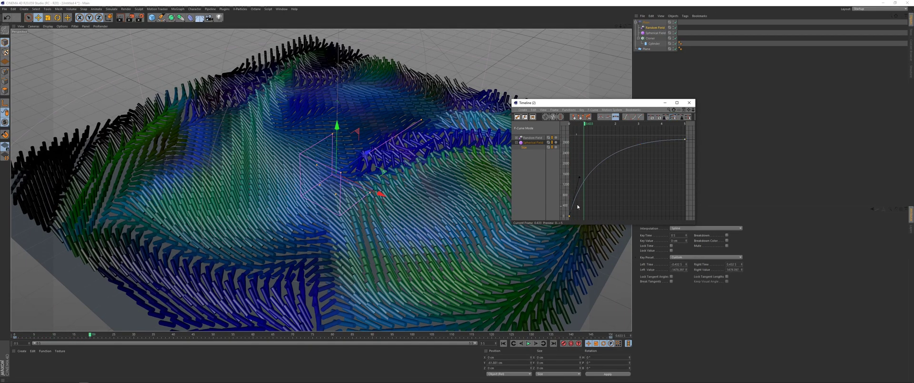
drag(579, 177, 573, 173)
Preview the growth from the first frame, slightly ease the size curve's start tangent, and replay the animation
click(503, 343)
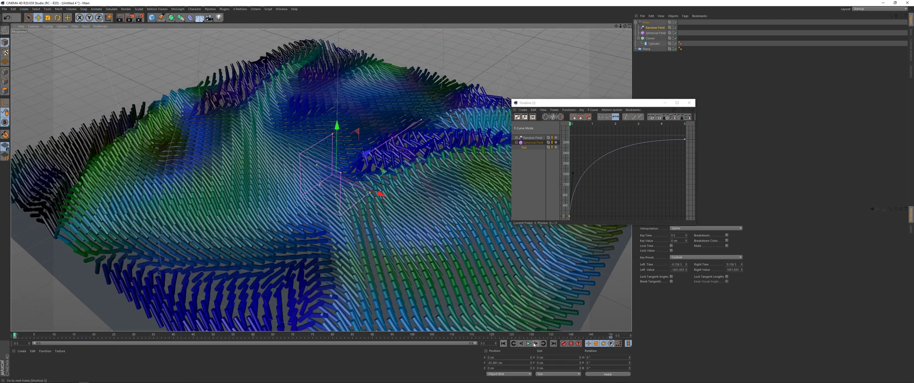
click(529, 343)
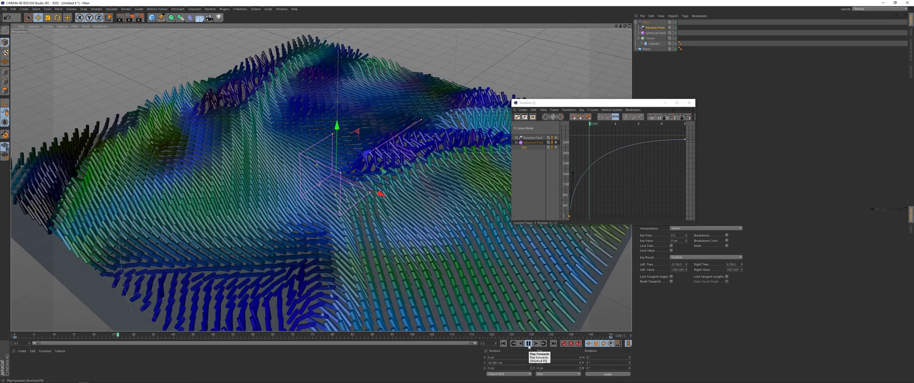
click(528, 343)
click(582, 174)
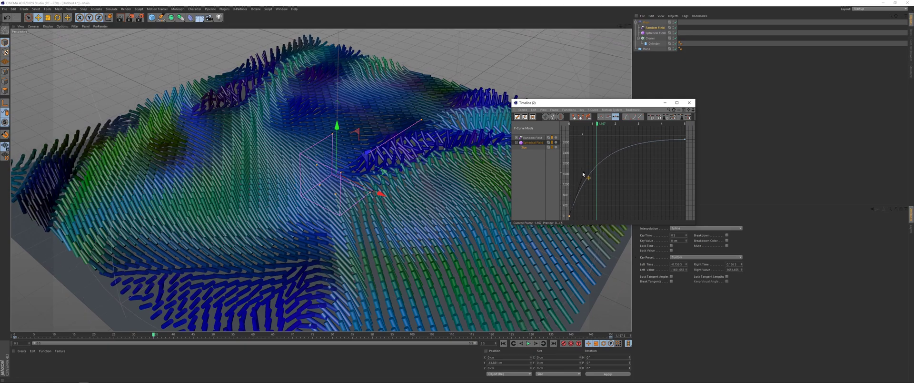
click(503, 343)
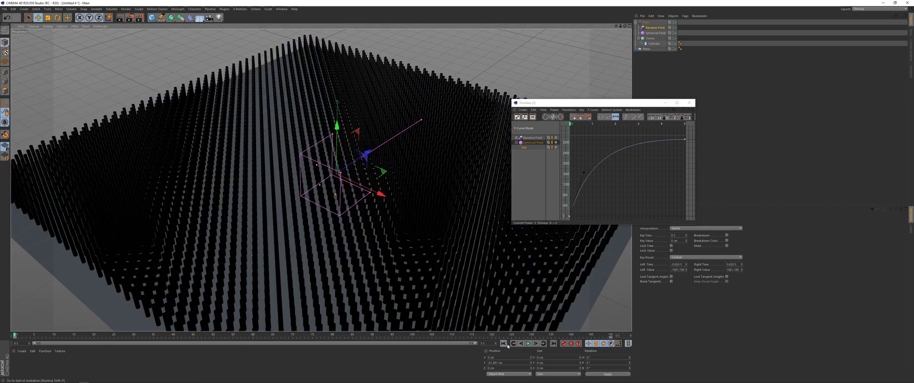
click(528, 343)
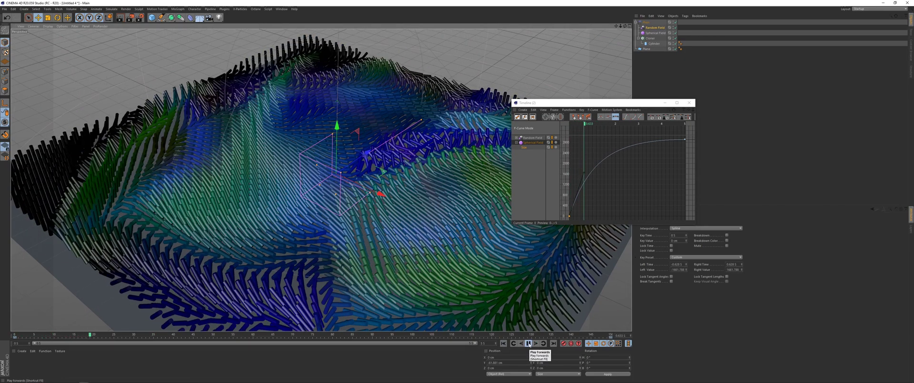
click(528, 343)
Show the Random Field's strength curve and pull its start tangent steeply downward for a fast early falloff
click(517, 139)
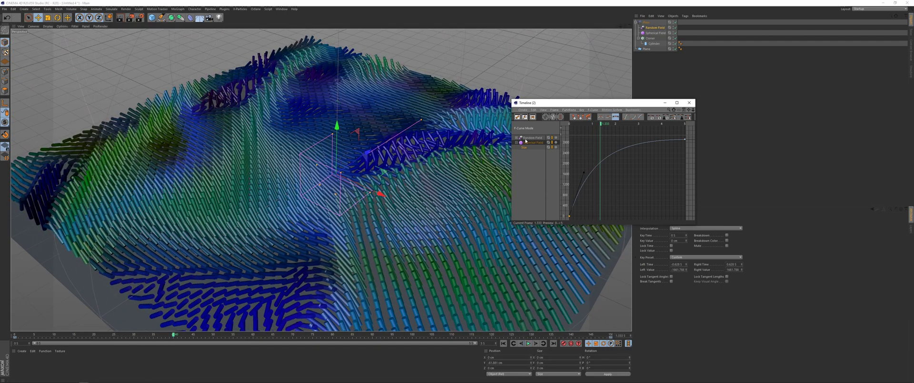
click(516, 138)
click(527, 142)
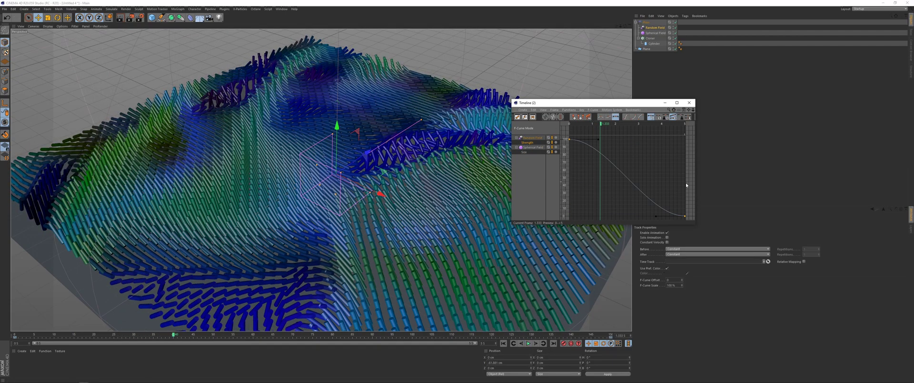
click(570, 139)
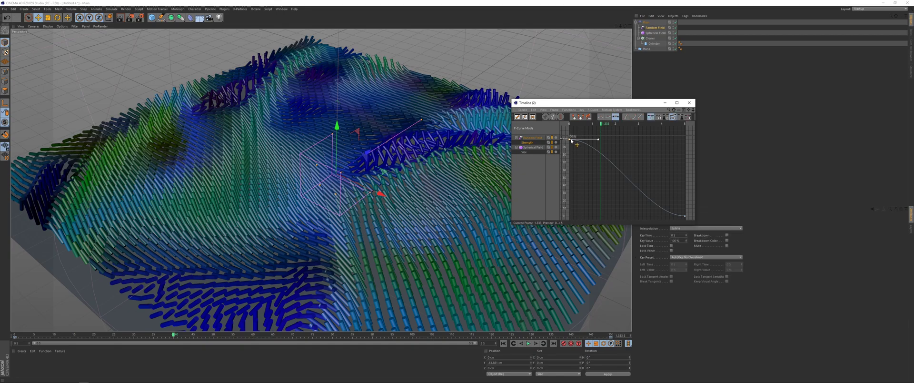
drag(599, 140, 578, 193)
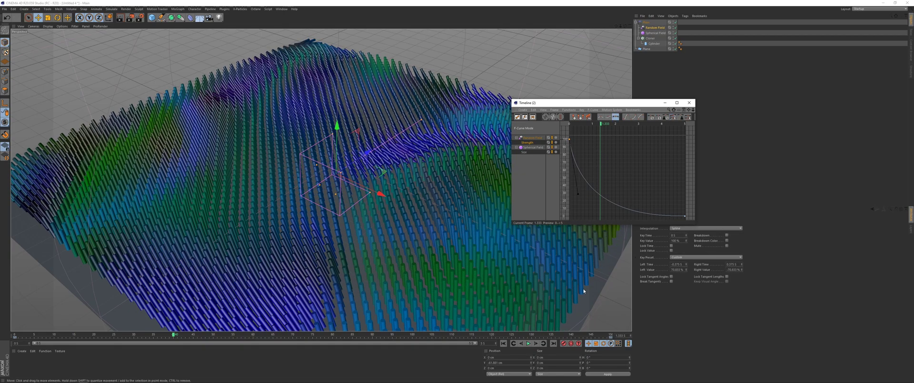
Play the animation, make the strength curve's start tangent even steeper, and return to the first frame
click(512, 343)
click(528, 343)
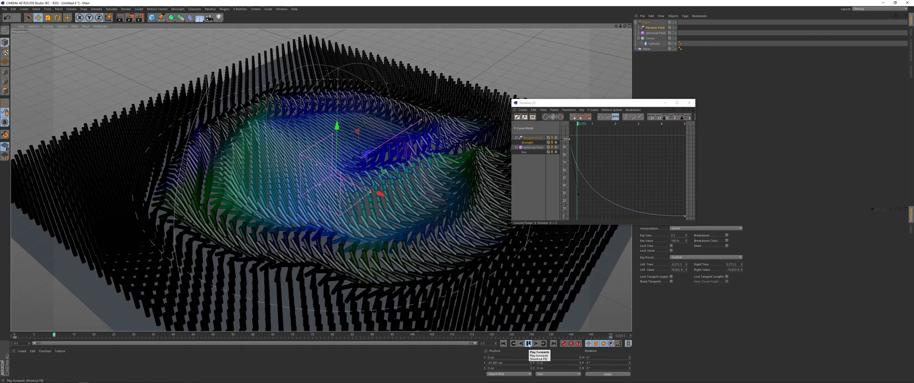
click(529, 343)
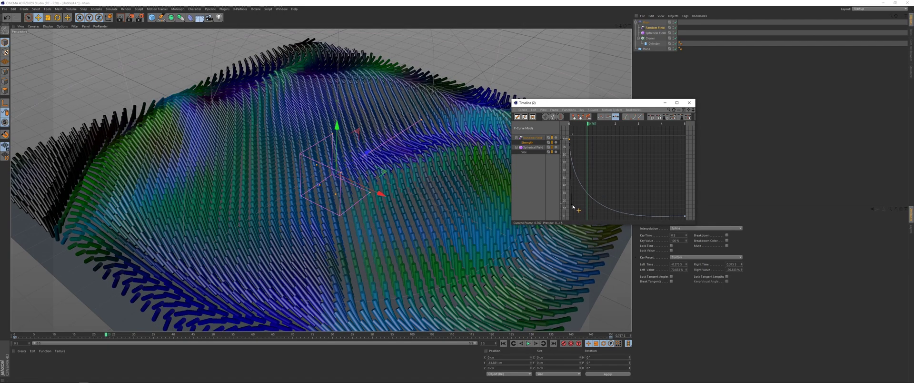
drag(574, 215, 572, 204)
click(512, 343)
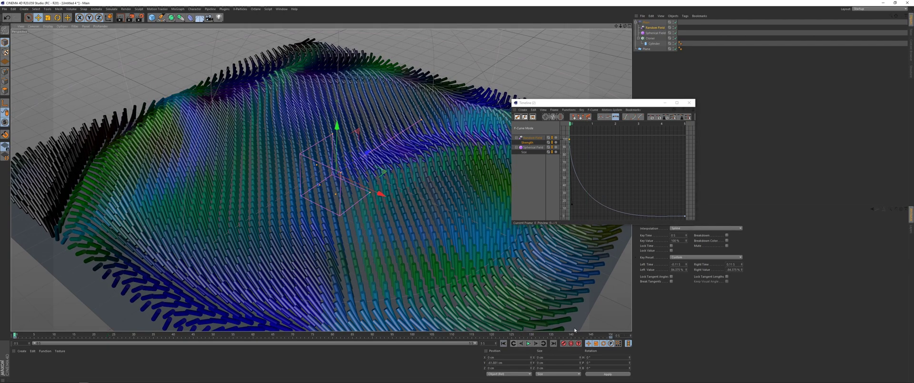
Move the Random Field's final strength key to about 3.4 s and 6%, then preview the animation
click(685, 217)
ctrl+click(647, 211)
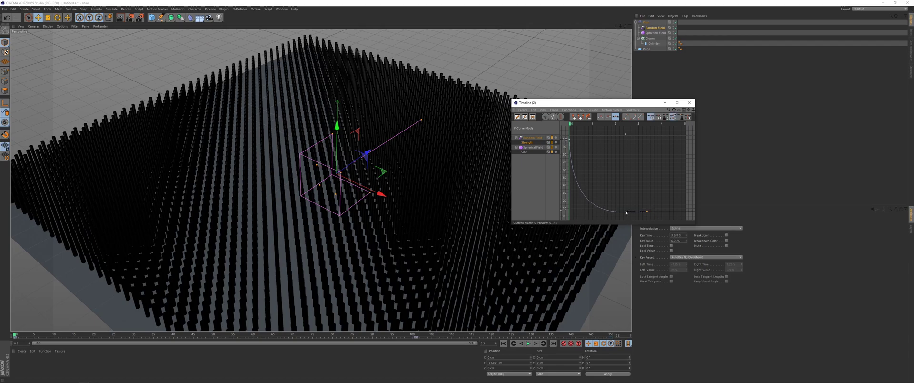
click(529, 343)
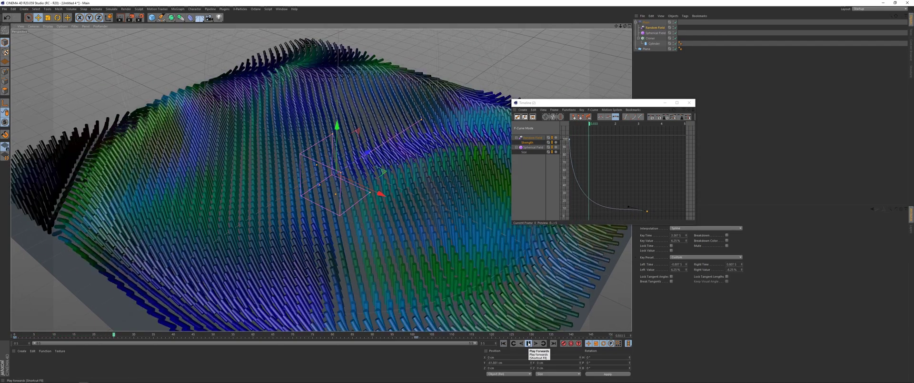
click(528, 343)
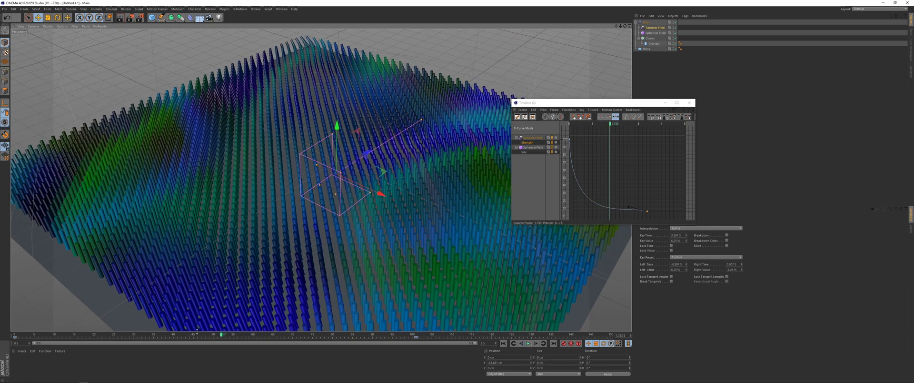
drag(223, 336, 15, 336)
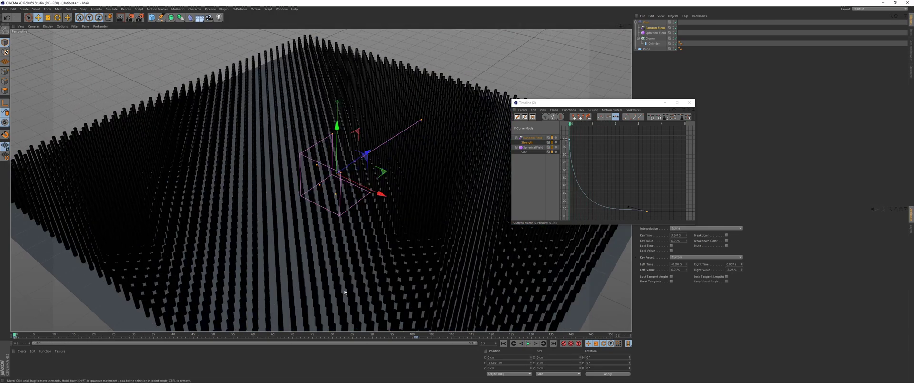
Close the F-curve timeline, play the animation in perspective, and set the viewport shading to Lines
click(690, 102)
click(529, 343)
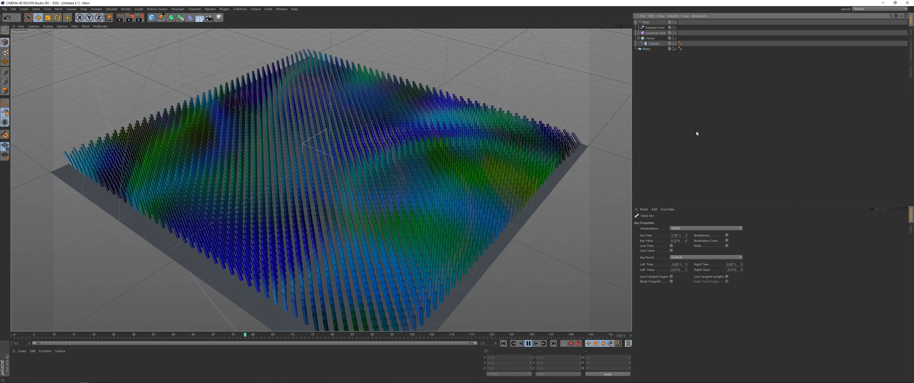
click(61, 26)
mouse_move(46, 28)
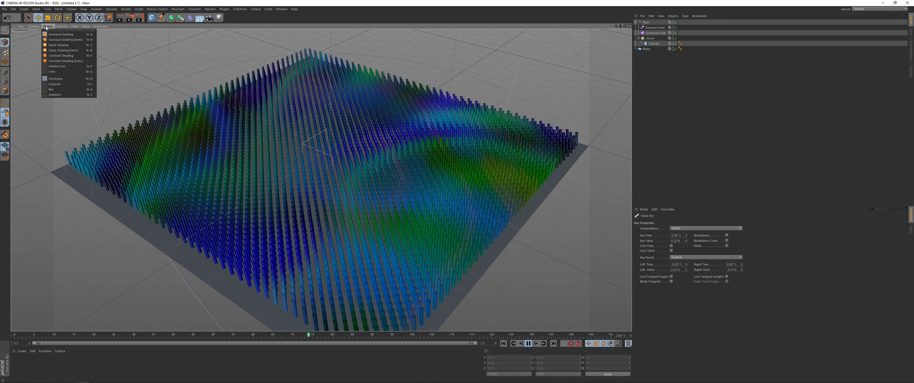
click(57, 71)
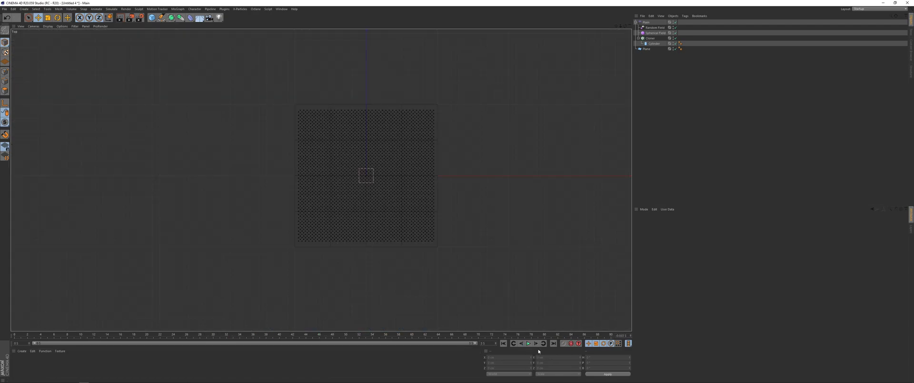
Play and scrub the animation in the top view, comparing the grid with the Random Field disabled and enabled
click(529, 347)
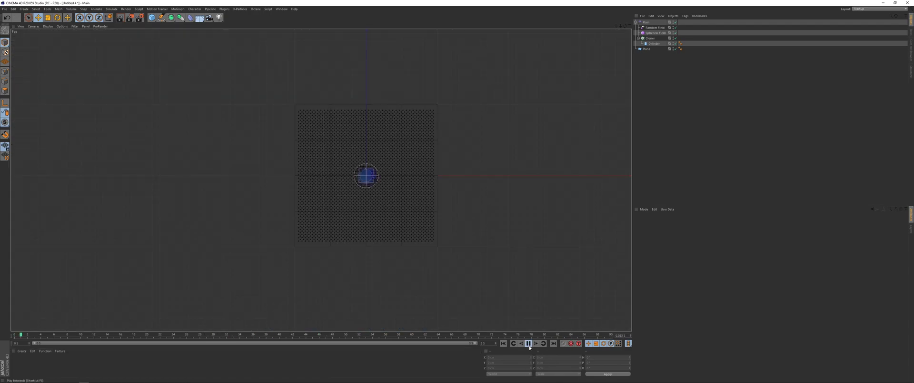
click(529, 343)
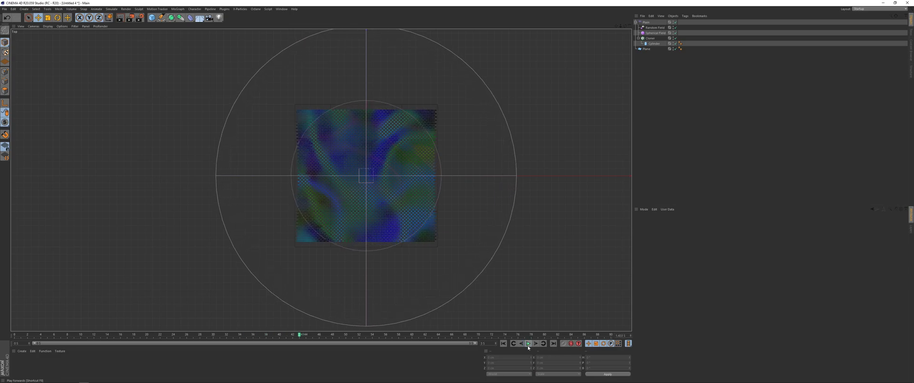
drag(301, 337, 94, 333)
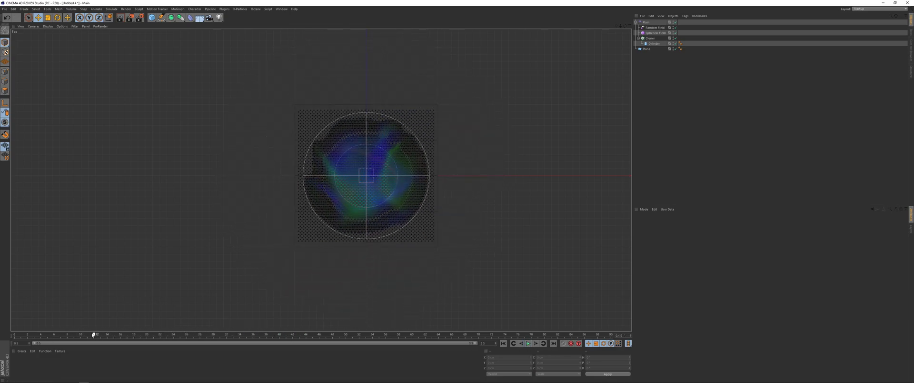
click(676, 28)
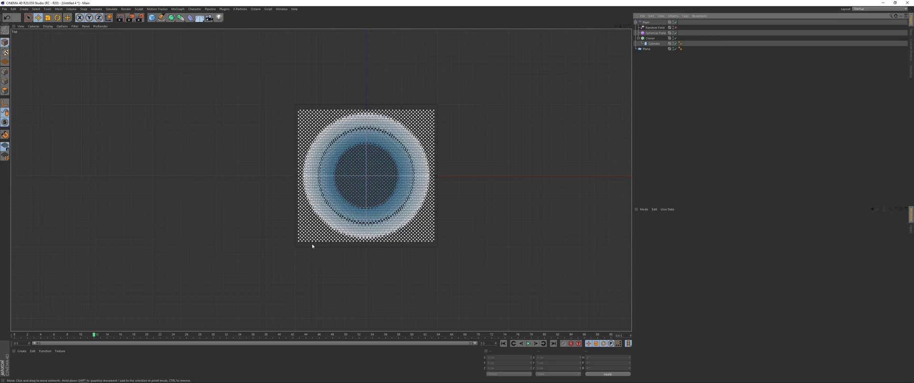
drag(121, 334, 67, 335)
click(675, 27)
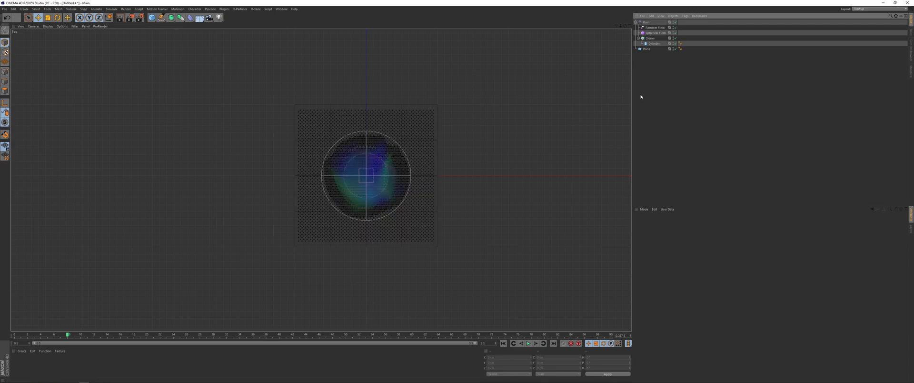
Rescale the Random Field's noise in the top view, set its noise type to Luka, and play the animation
click(655, 28)
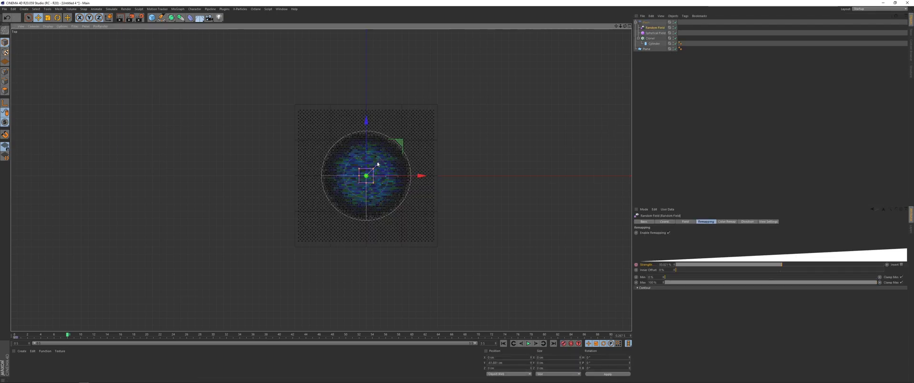
drag(380, 162, 382, 160)
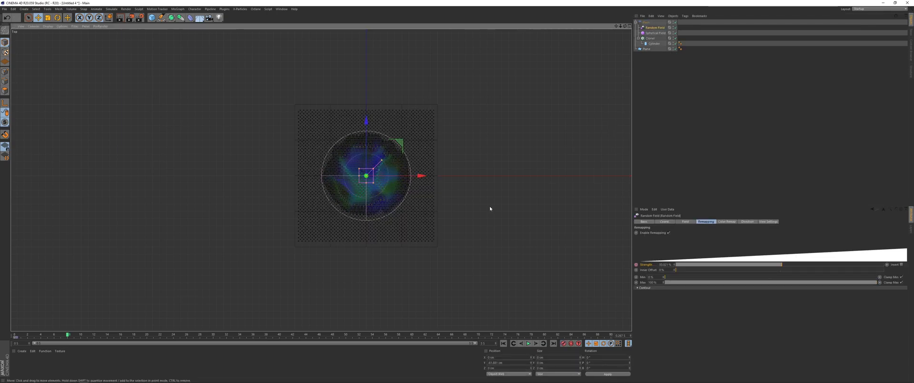
click(683, 223)
click(676, 250)
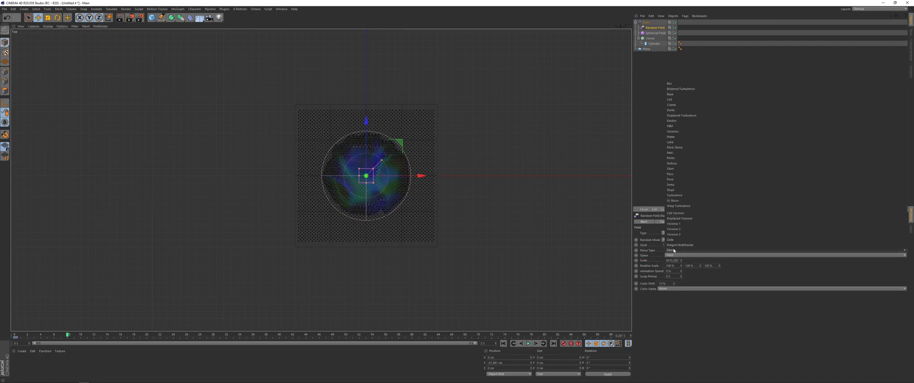
click(672, 142)
drag(381, 161, 383, 162)
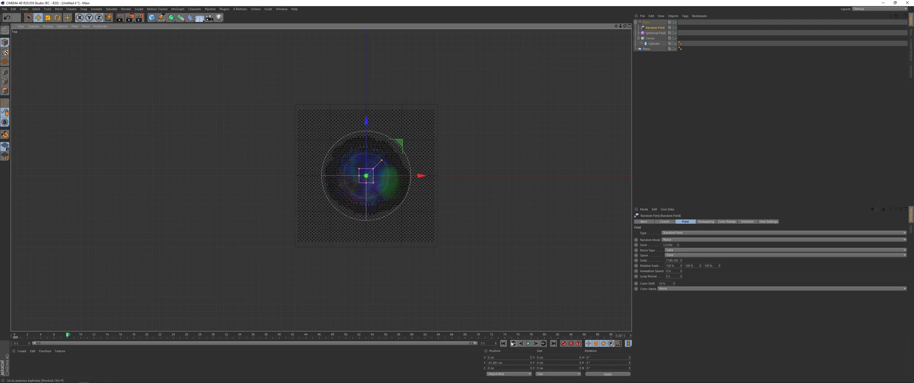
click(529, 344)
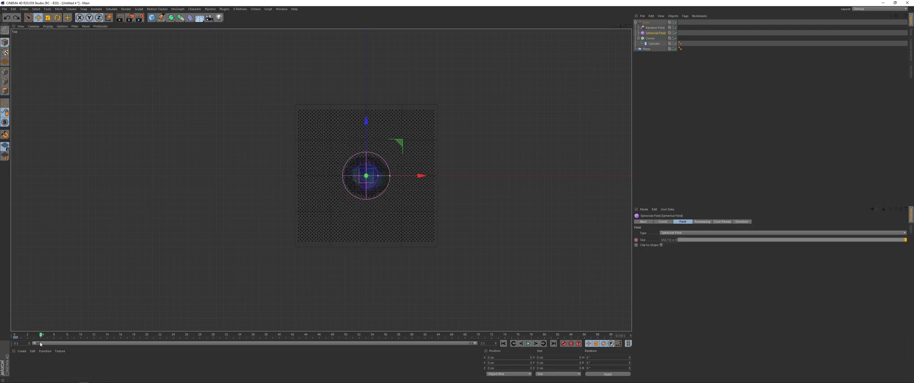
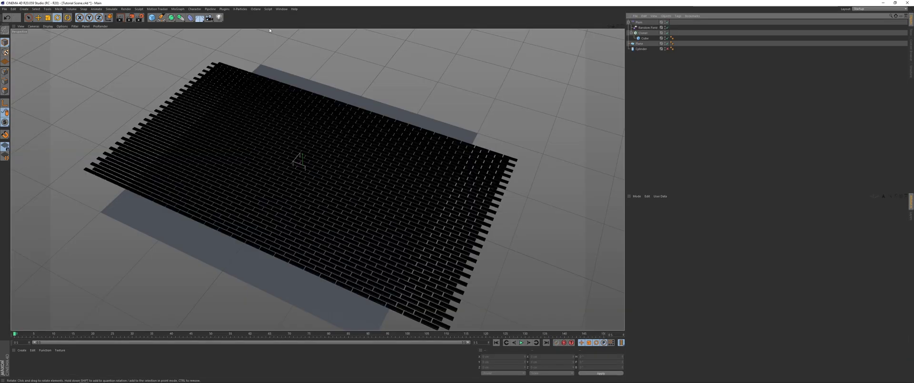
Open the Octane Live Viewer for the brick-pattern grid scene and start a render with the PT kernel
click(256, 8)
click(264, 14)
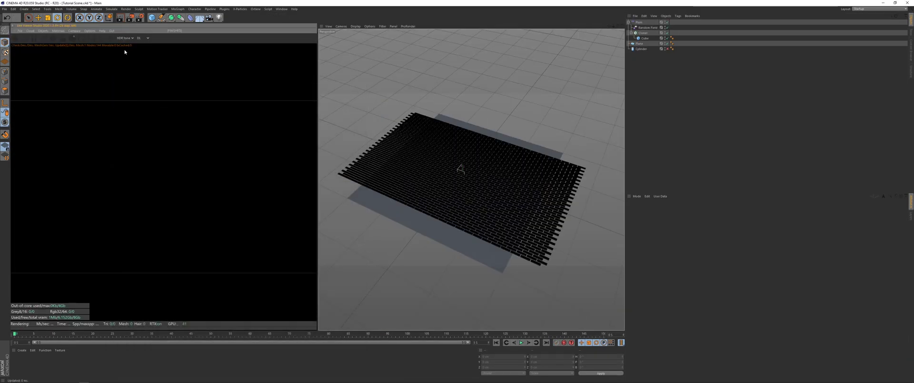
click(141, 37)
click(142, 51)
click(25, 40)
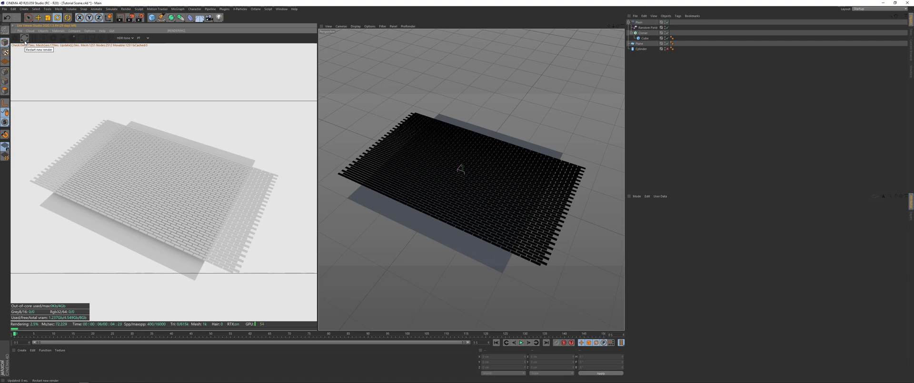
Set the render output to 1080 by 1080 pixels and lock the Live Viewer to that resolution
click(139, 18)
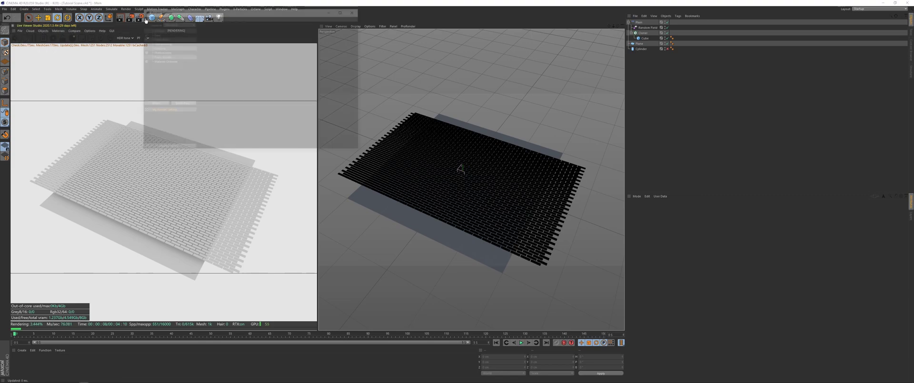
click(154, 30)
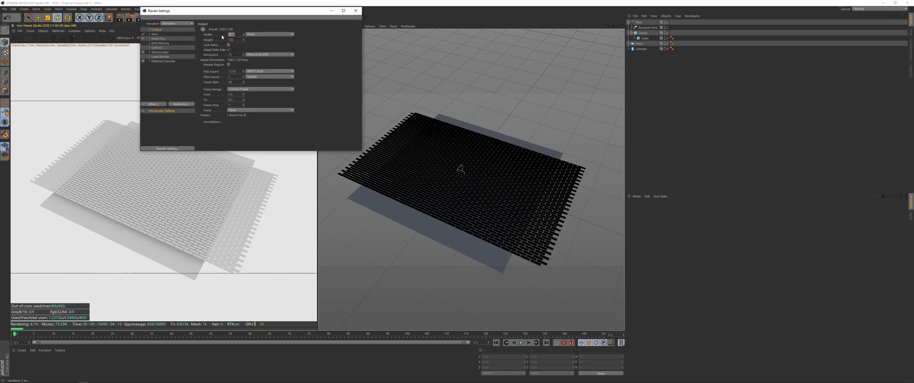
text(1080)
key(Tab)
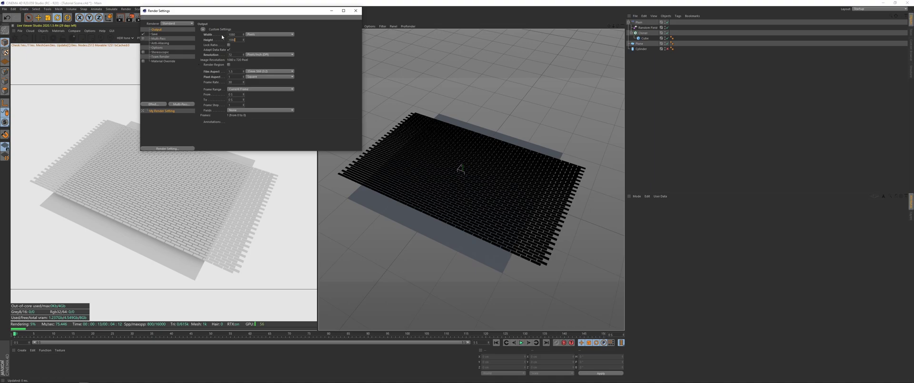
text(1080)
key(Return)
click(355, 11)
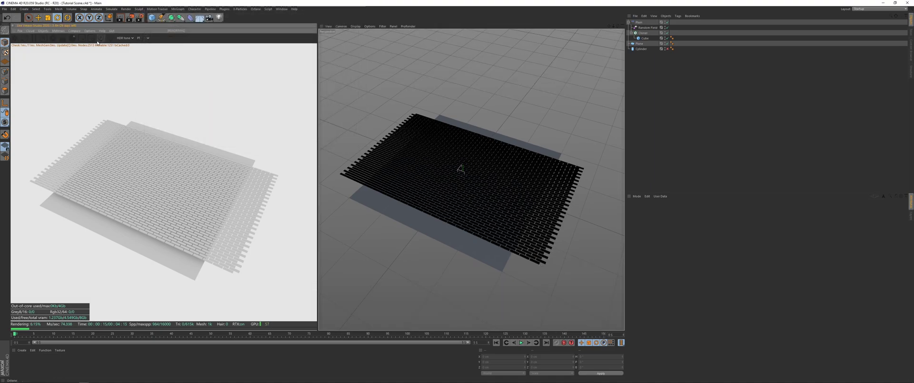
click(62, 38)
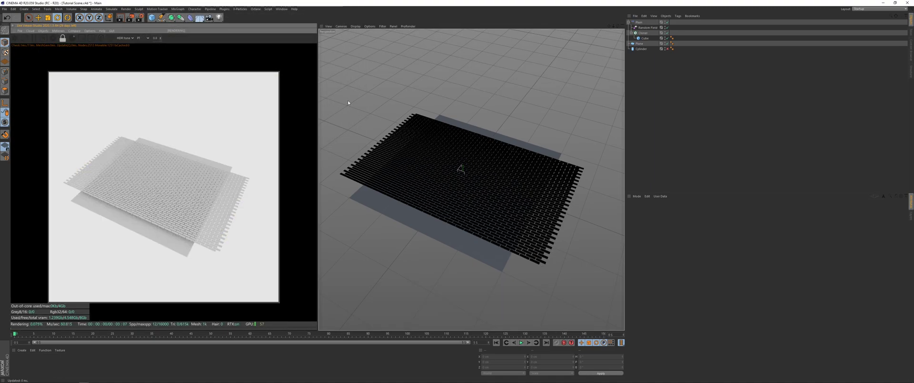
Add a camera with a Tele (135 mm) focal length and frame the brick grid in close-up through it
click(209, 18)
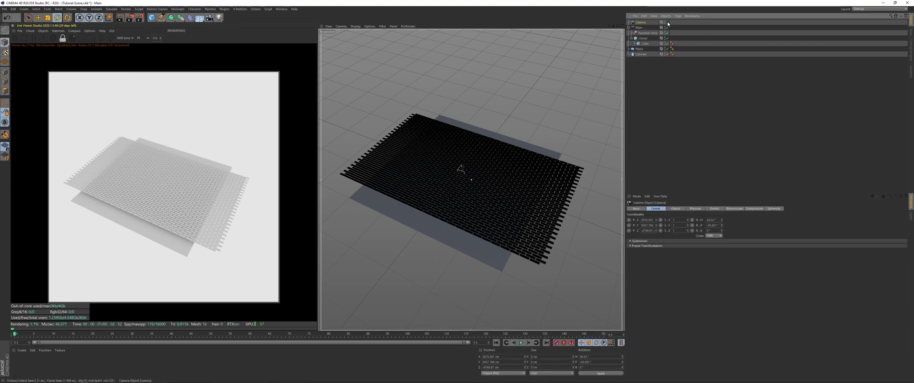
click(675, 208)
click(707, 227)
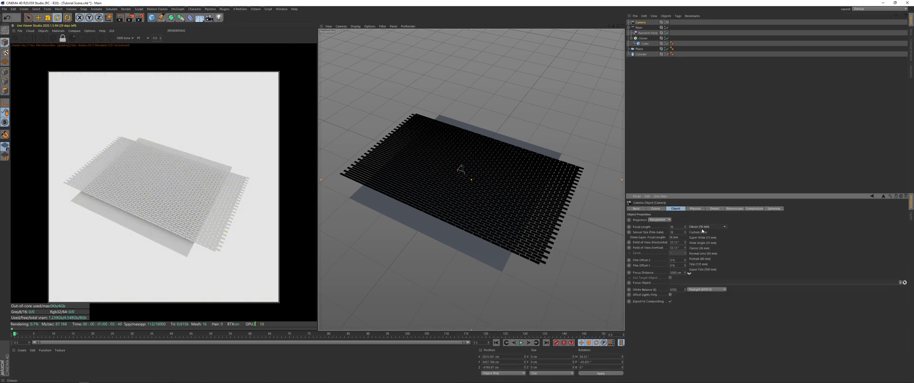
click(708, 265)
scroll(517, 165, down, 1)
alt+middle_drag(482, 159, 443, 159)
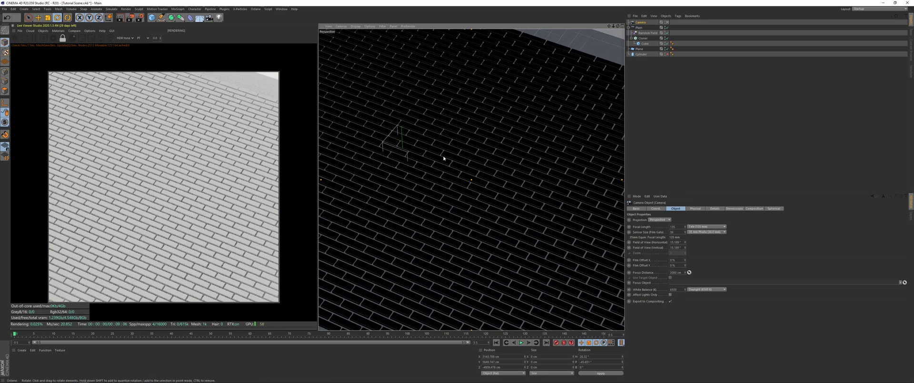
scroll(443, 159, up, 3)
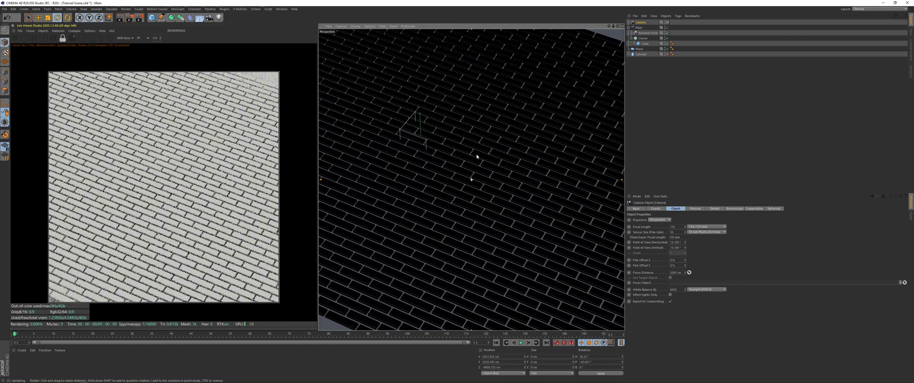
click(641, 120)
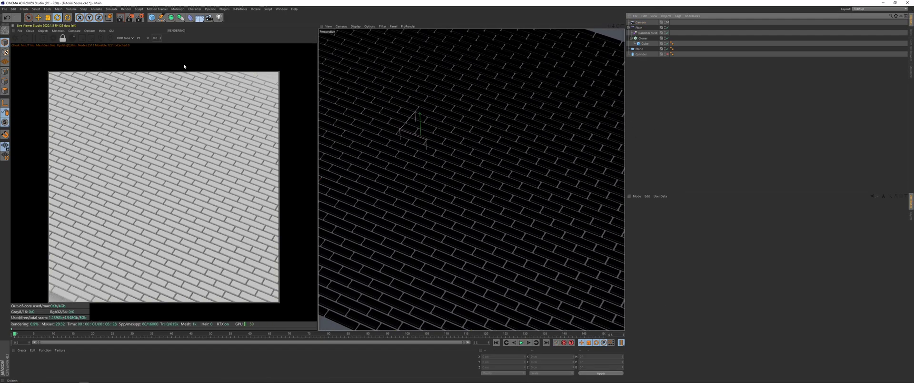
Add an Octane texture environment and make its RGB colour black
click(45, 31)
click(51, 41)
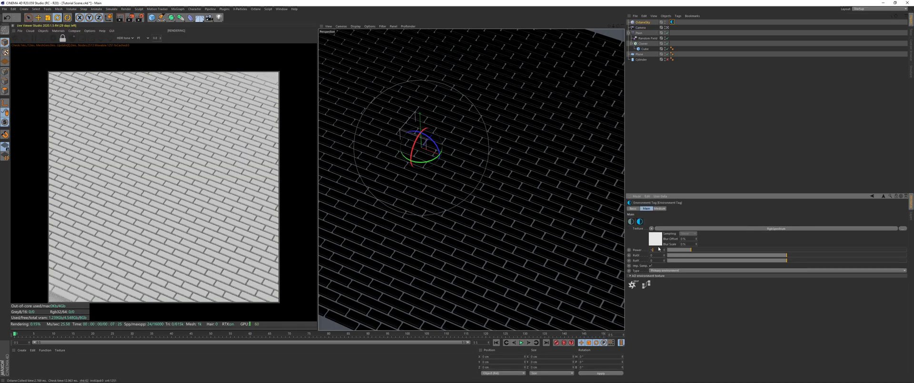
click(676, 229)
Add an Octane area light and move it upward and sideways from the grid's centre
click(43, 31)
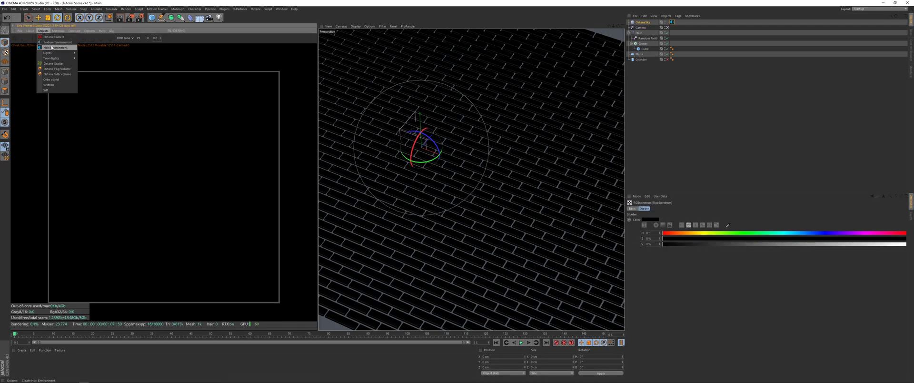
mouse_move(57, 52)
click(98, 68)
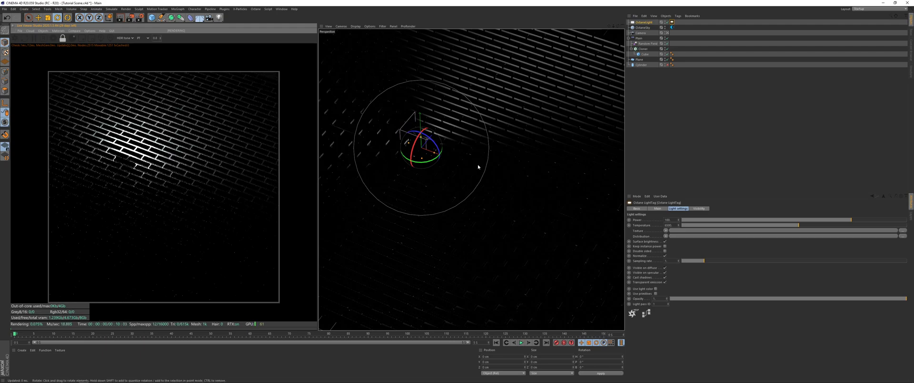
key(e)
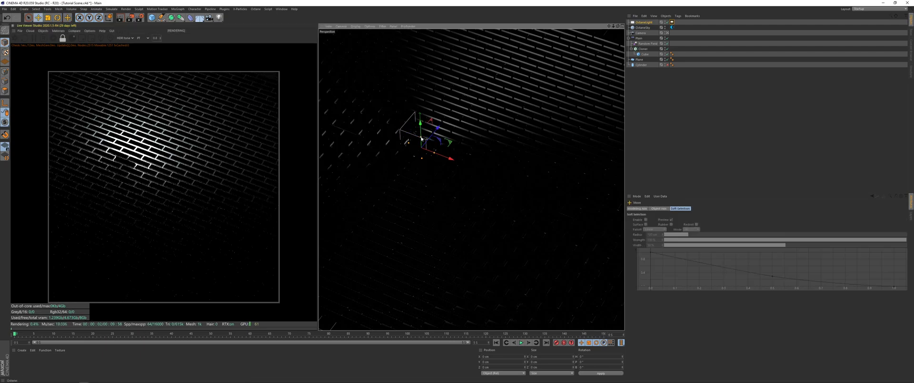
drag(421, 138, 421, 118)
drag(433, 152, 478, 167)
In a free perspective view, move the area light to the far side of the grid and rotate it 180° to face the bricks
key(F2)
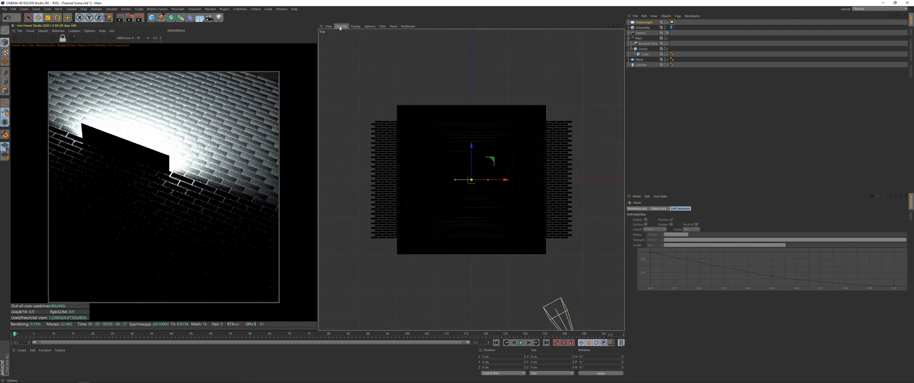
click(340, 28)
click(345, 63)
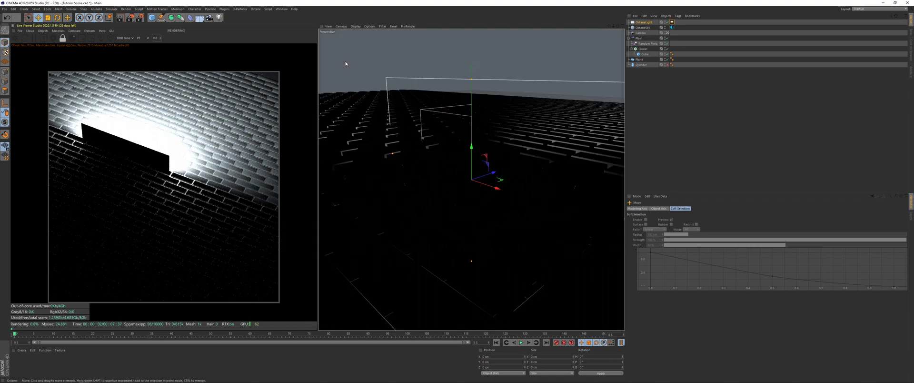
alt+right_drag(468, 135, 431, 204)
alt+middle_drag(430, 205, 448, 227)
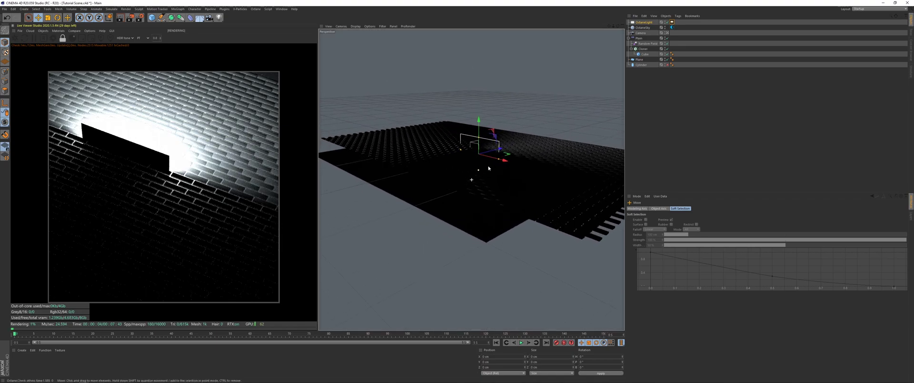
drag(500, 149, 341, 113)
alt+right_drag(412, 149, 389, 154)
alt+drag(391, 156, 470, 121)
key(r)
key(e)
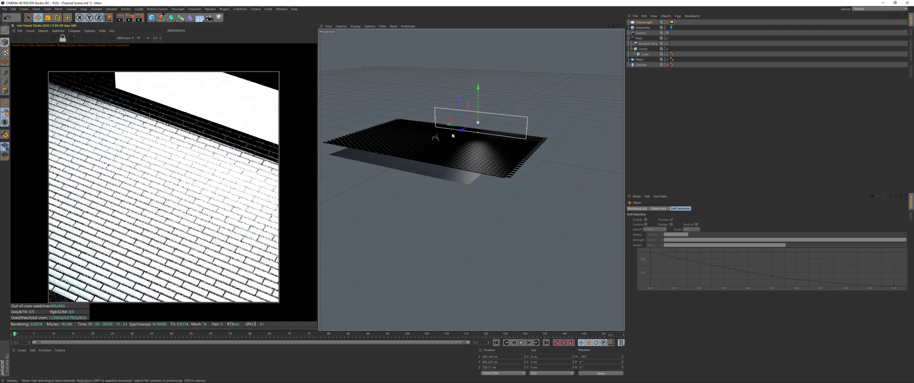
Move the area light farther away from the grid and fine-tune its height above the bricks
alt+middle_drag(472, 124, 431, 167)
drag(422, 179, 441, 129)
drag(459, 93, 459, 97)
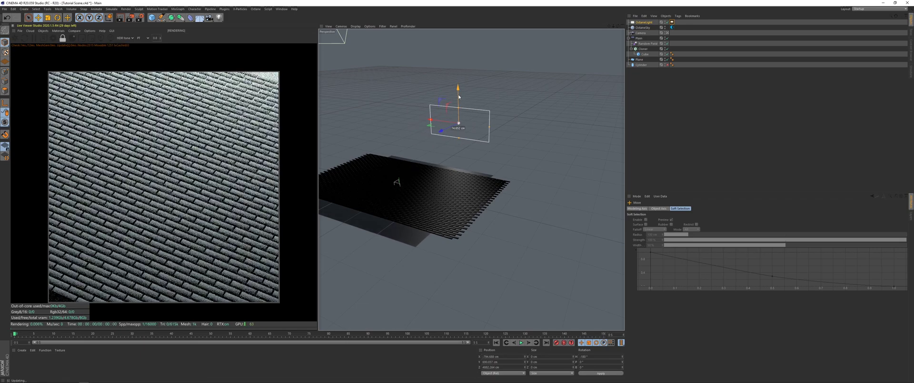
Load an Octane Falloff map into the Texture channel of the area light's tag
click(671, 22)
click(665, 230)
mouse_move(677, 328)
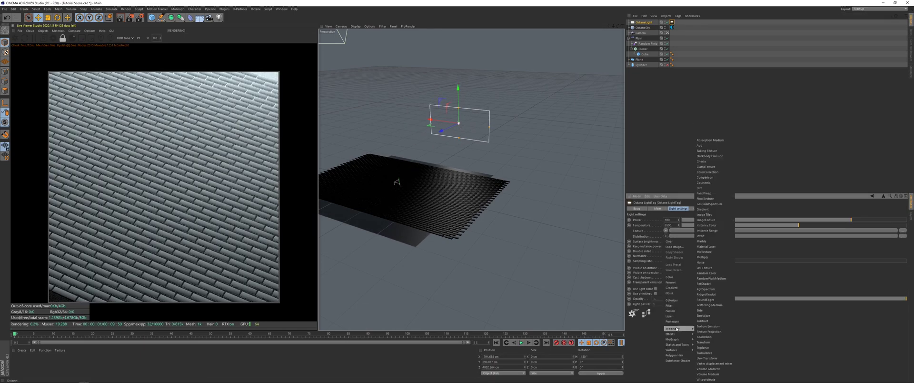
click(705, 194)
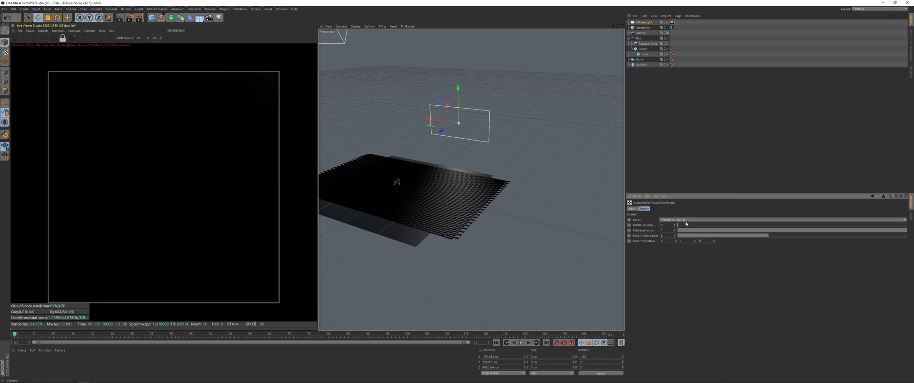
click(884, 196)
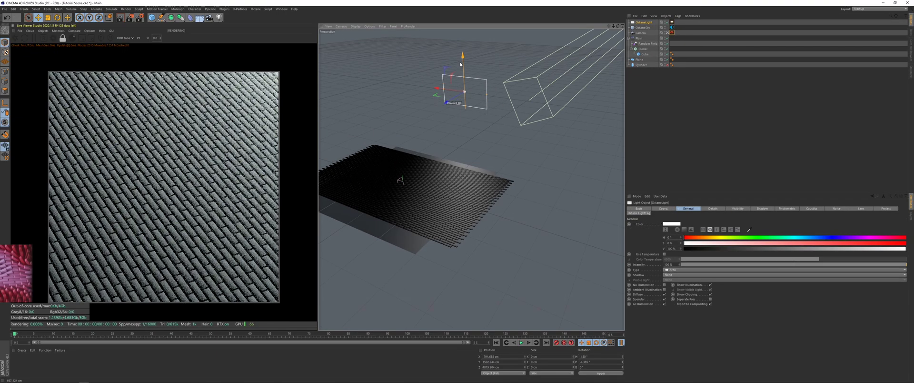
Raise the area light and tilt it down toward the brick grid
drag(462, 61, 460, 46)
key(r)
drag(457, 76, 455, 85)
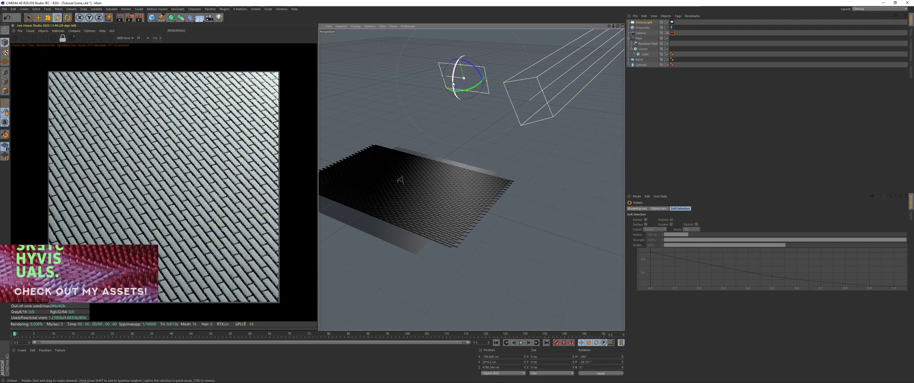
key(e)
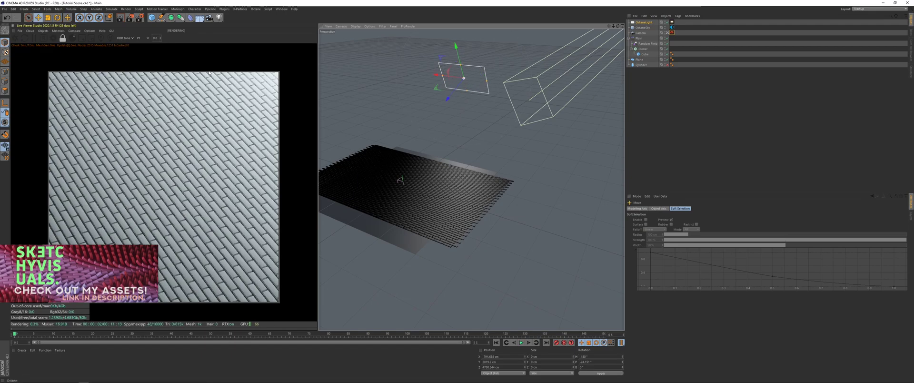
Create an Octane Glossy material and apply it to the Cube inside the Cloner
click(59, 30)
click(71, 58)
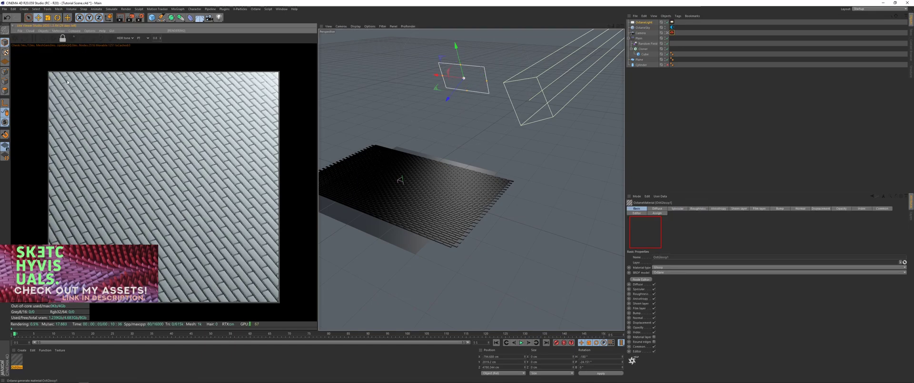
drag(18, 360, 648, 55)
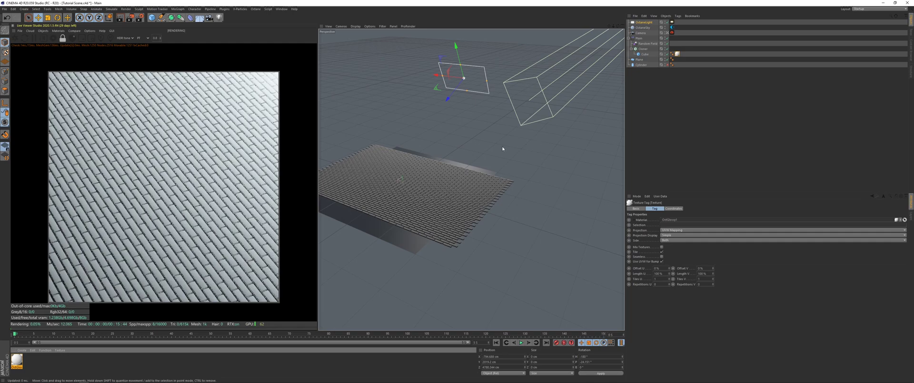
Open the Octane Node Editor with the glossy material's node and place its window beside the render
click(58, 31)
click(62, 43)
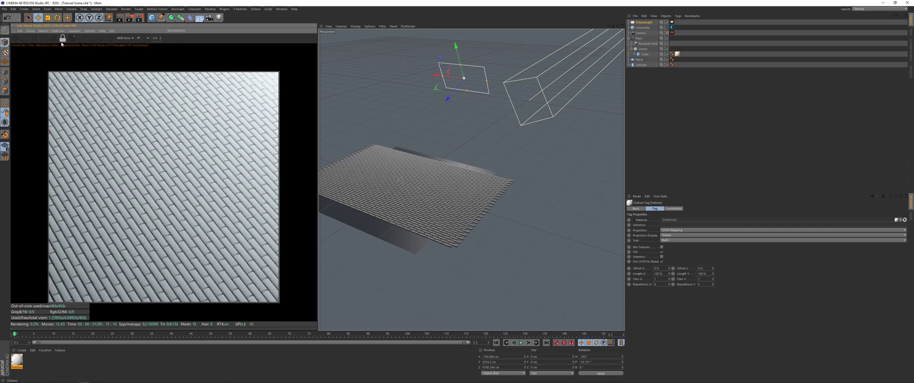
drag(259, 102, 460, 84)
drag(400, 184, 443, 163)
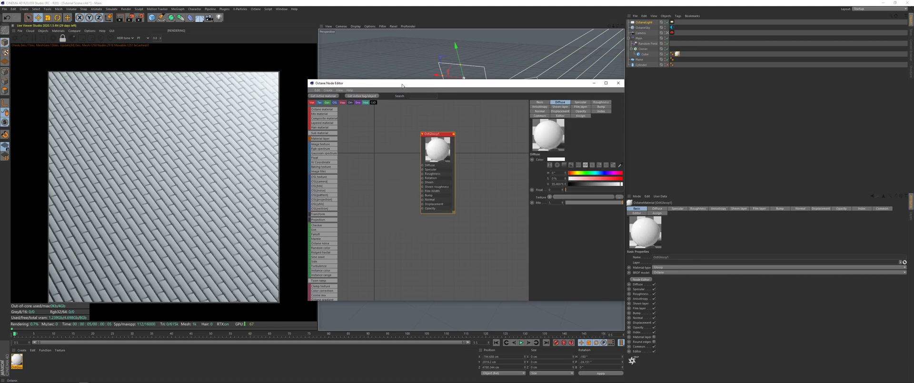
drag(402, 85, 419, 78)
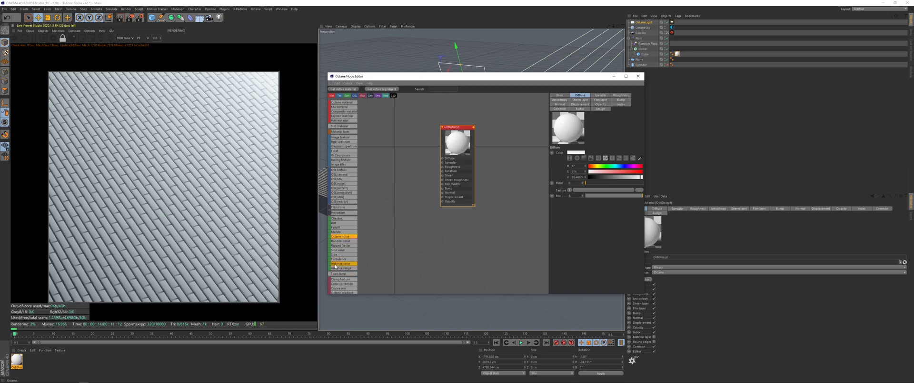
Connect an Instance Color node to the material's Diffuse, with Source set to Particle and the Cloner as Color Source
drag(396, 161, 382, 173)
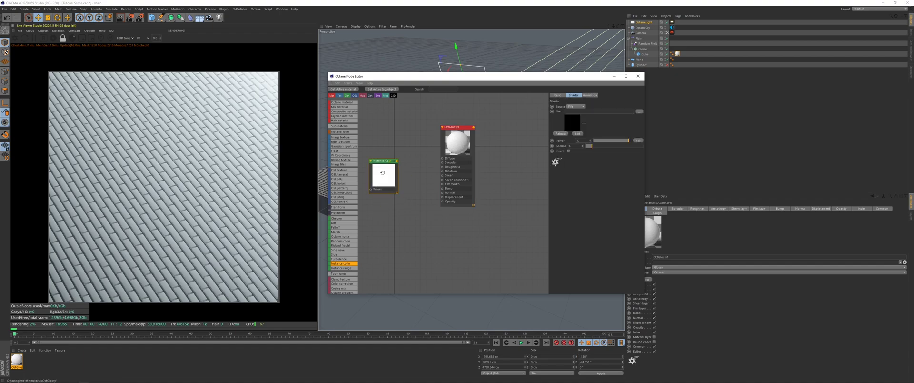
drag(444, 160, 442, 160)
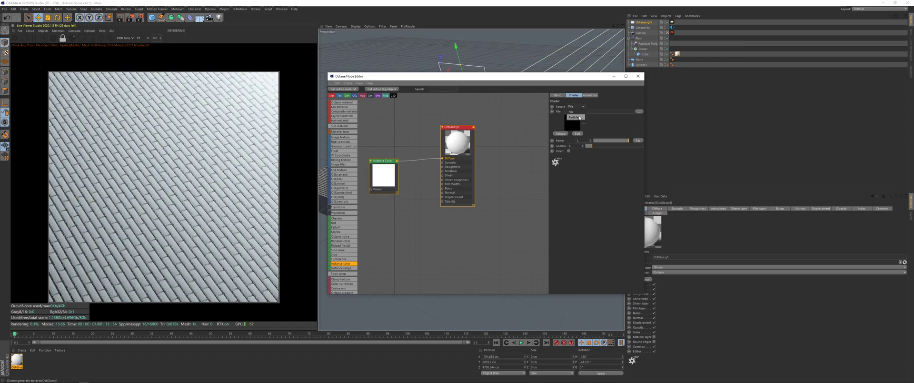
click(579, 117)
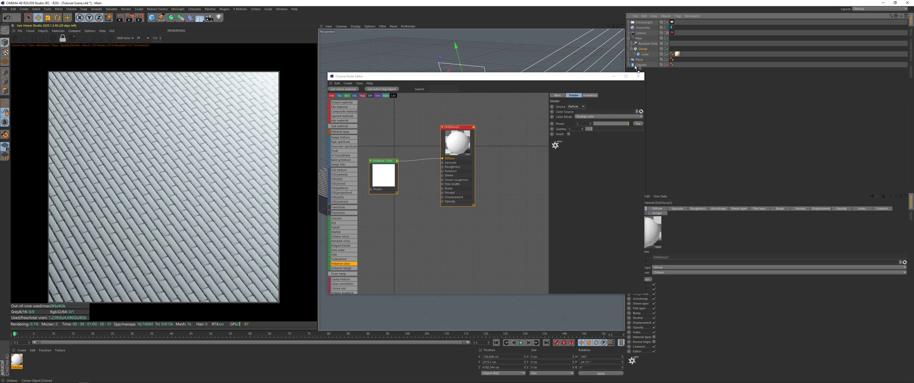
drag(583, 113, 584, 112)
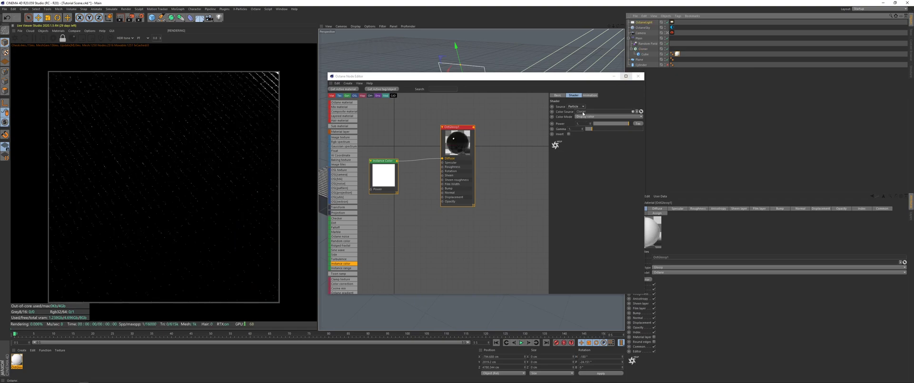
Play the animation to about frame 10 and examine the rotated bricks with the Node Editor moved aside
click(522, 343)
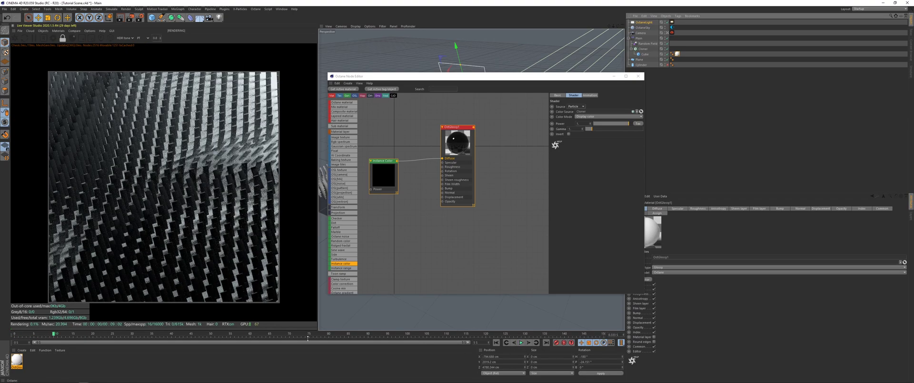
drag(452, 76, 630, 81)
alt+middle_drag(405, 193, 446, 203)
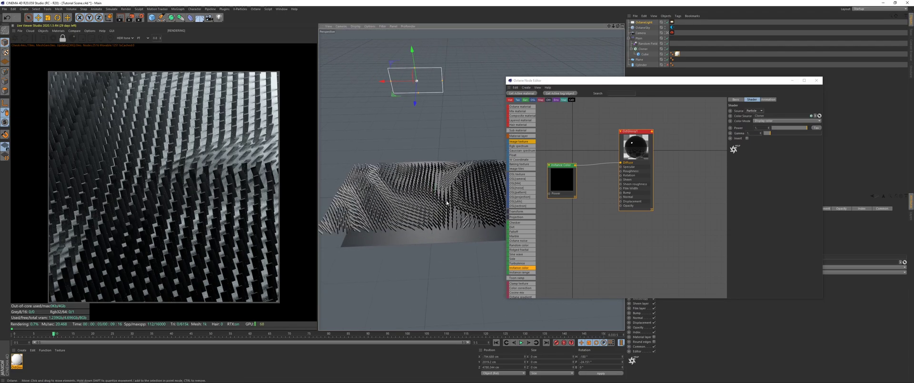
Frame the bricks close up and apply the Octane Glossy material to the Plane beneath them
drag(446, 203, 477, 176)
key(ctrl+shift+z)
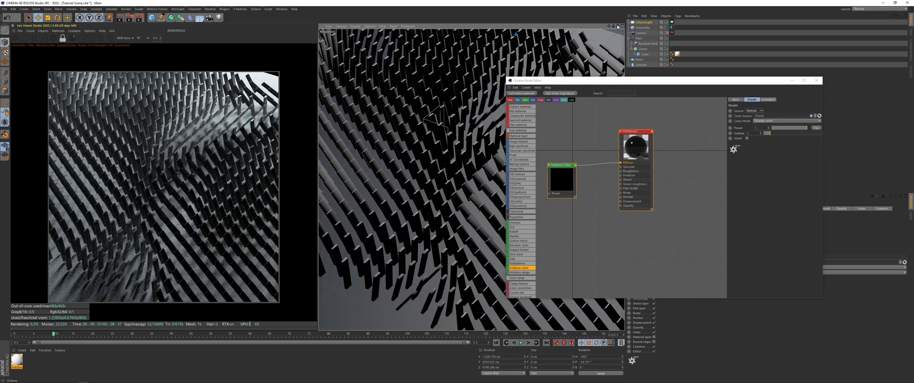
drag(618, 27, 499, 187)
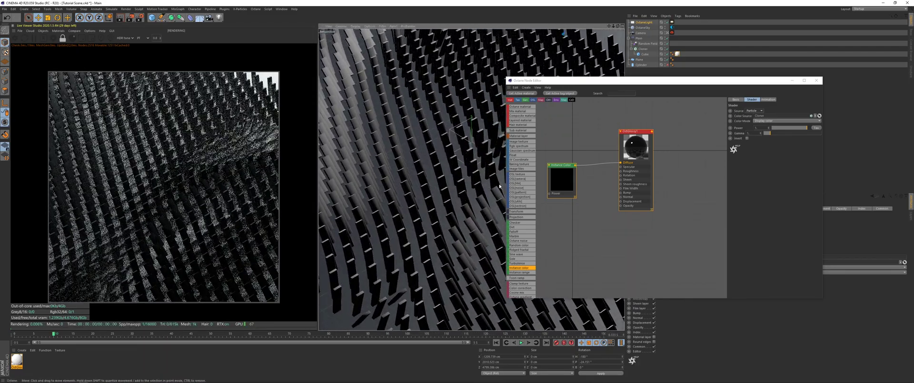
drag(683, 82, 572, 196)
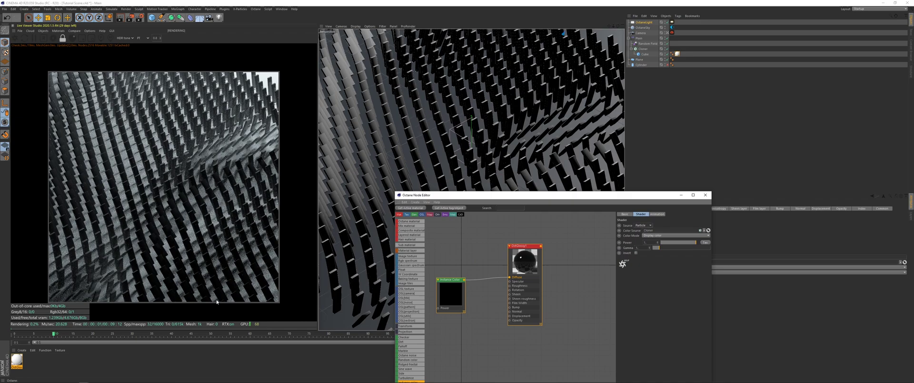
click(15, 365)
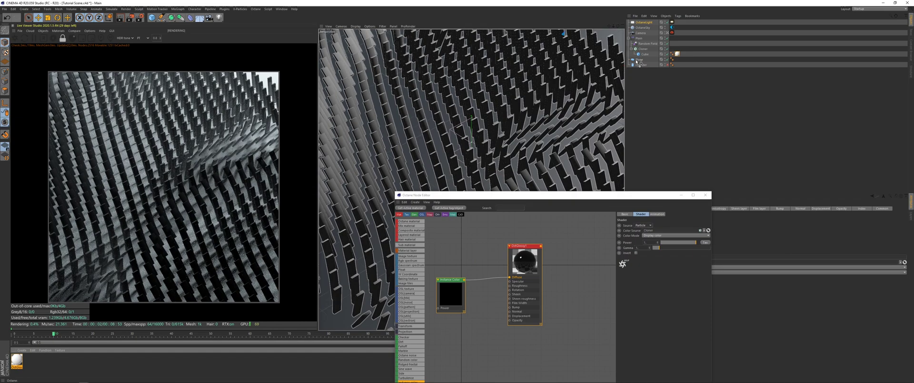
drag(637, 62, 637, 60)
alt+drag(479, 151, 483, 134)
click(18, 360)
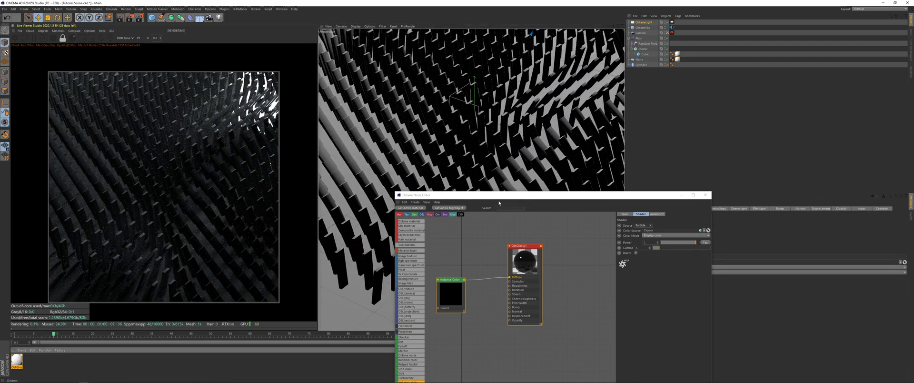
Increase the glossy material's Roughness float in the Octane Node Editor
drag(479, 200, 489, 80)
alt+drag(370, 197, 365, 172)
click(533, 170)
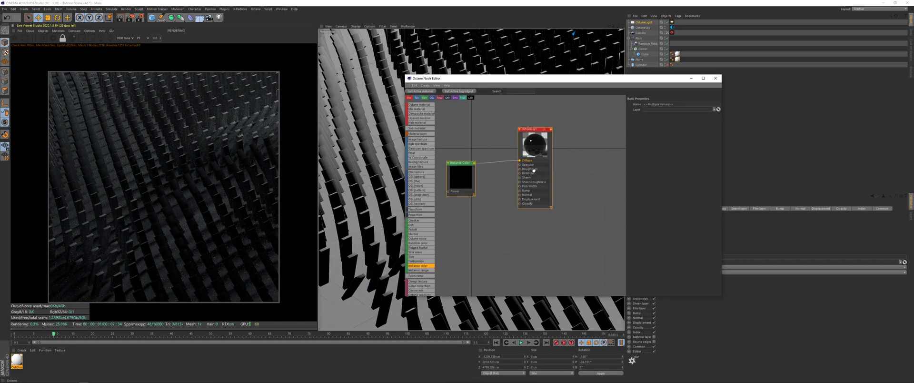
click(528, 139)
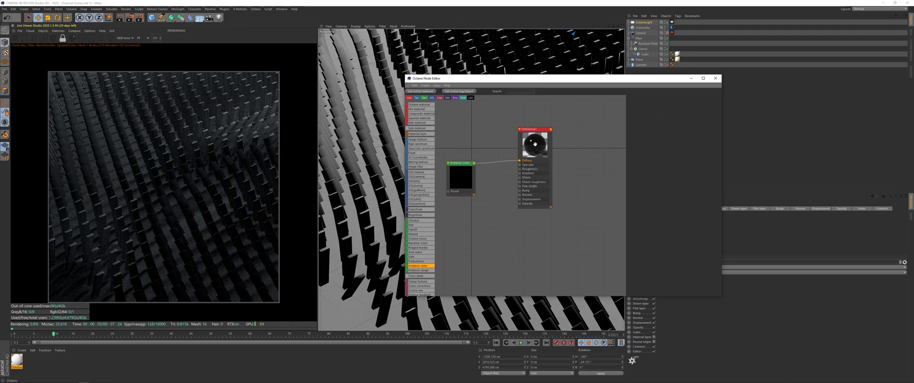
drag(685, 185, 714, 185)
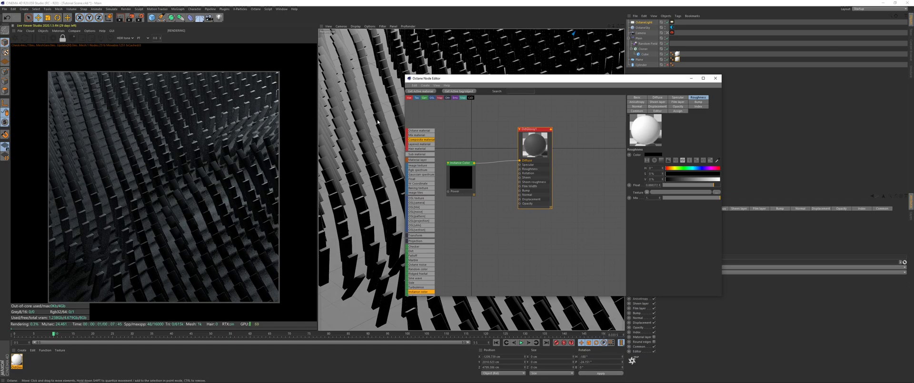
alt+drag(366, 160, 368, 179)
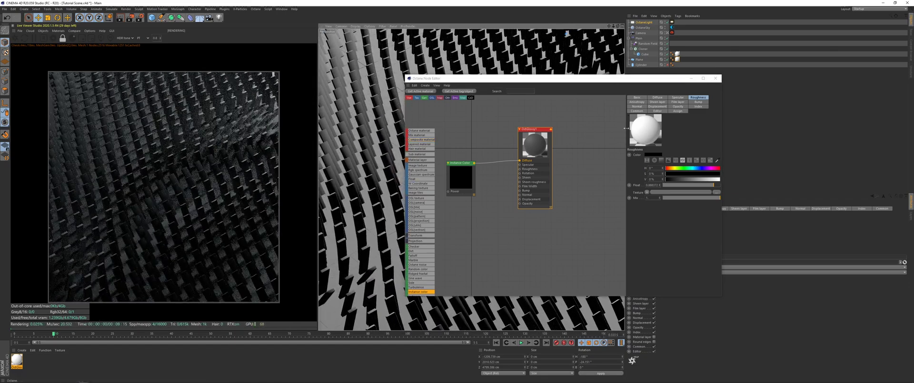
Leave the scene camera view with the Node Editor out of the way and rotate the Octane light above the bricks
click(692, 79)
click(668, 33)
key(e)
drag(386, 81, 521, 86)
key(r)
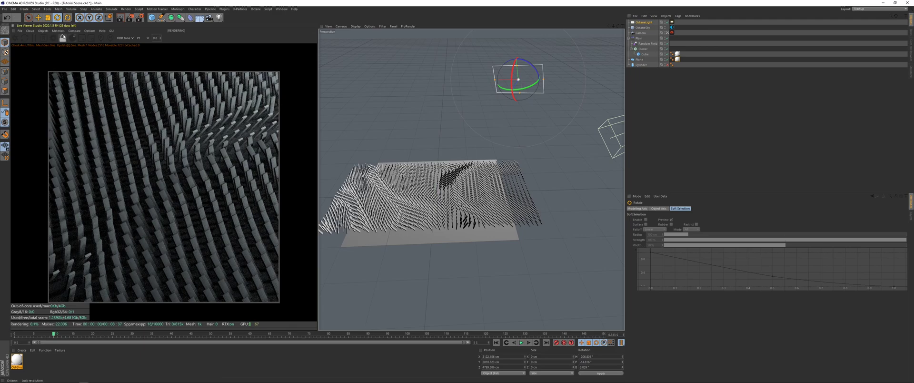
Reopen the Octane Node Editor, go to about frame 43 and return to a close-up camera view of the bricks
click(58, 31)
click(72, 42)
click(16, 366)
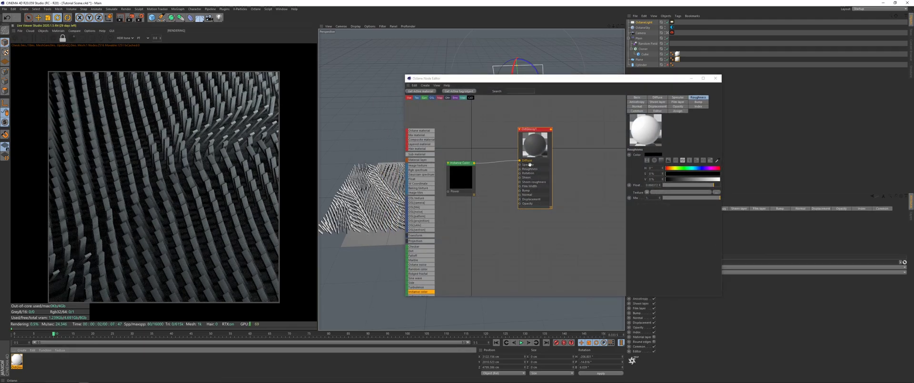
click(182, 334)
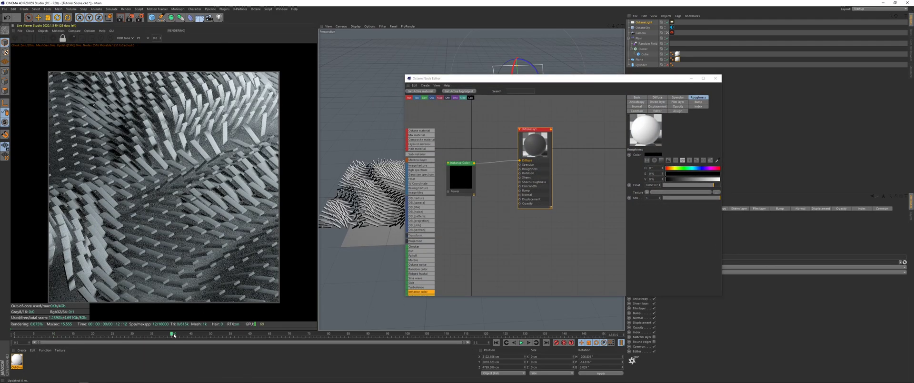
click(668, 33)
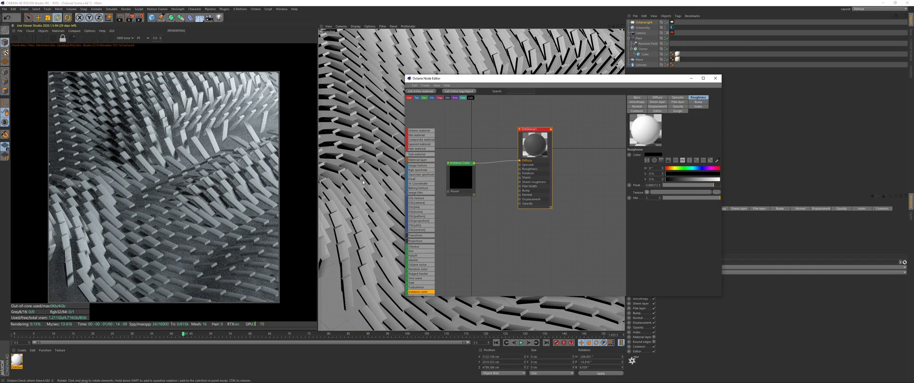
alt+drag(362, 180, 362, 186)
Insert an Octane Gradient node between Instance Color and the material's Diffuse, and widen its settings area
drag(465, 179, 490, 162)
scroll(427, 264, down, 2)
scroll(427, 264, down, 2)
drag(472, 175, 458, 175)
middle_drag(494, 162, 528, 167)
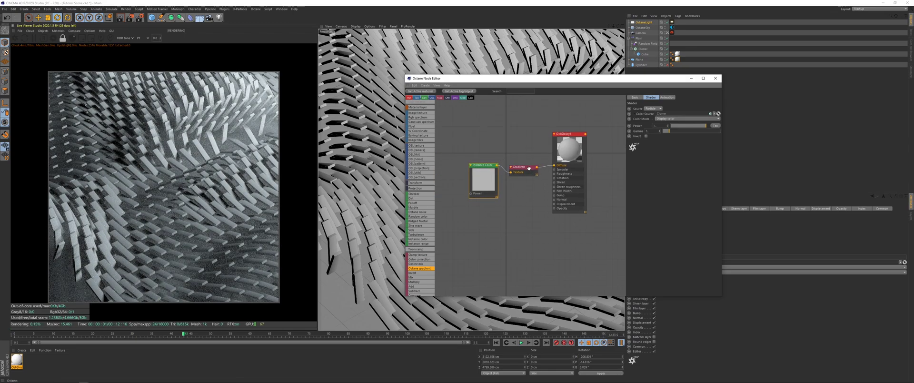
click(521, 172)
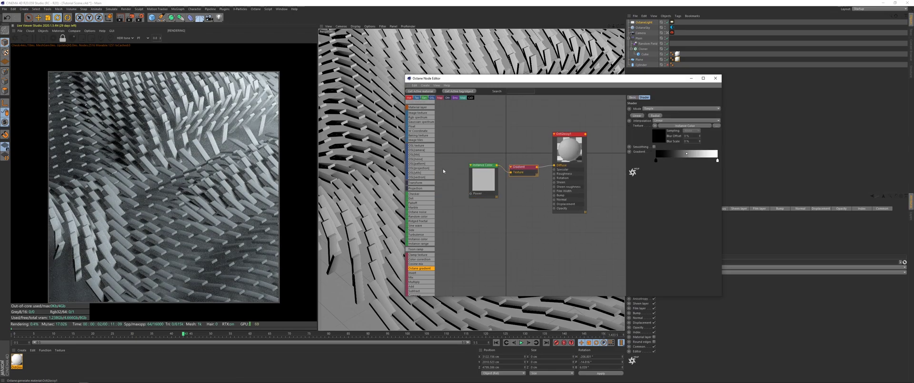
drag(626, 135, 595, 136)
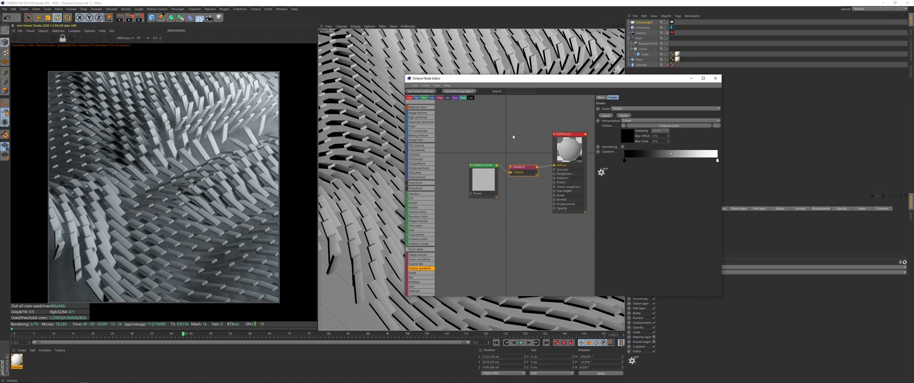
middle_drag(513, 137, 472, 143)
Add orange, mint green and light purple knots, evenly spaced between the gradient's black and white ends
double_click(625, 162)
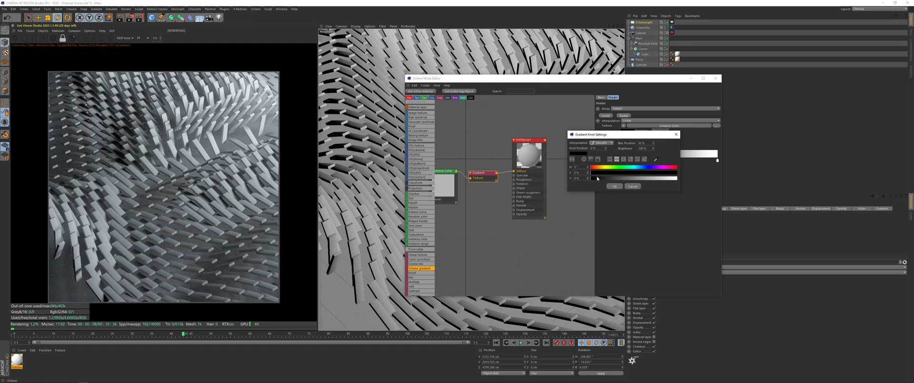
click(632, 186)
double_click(645, 160)
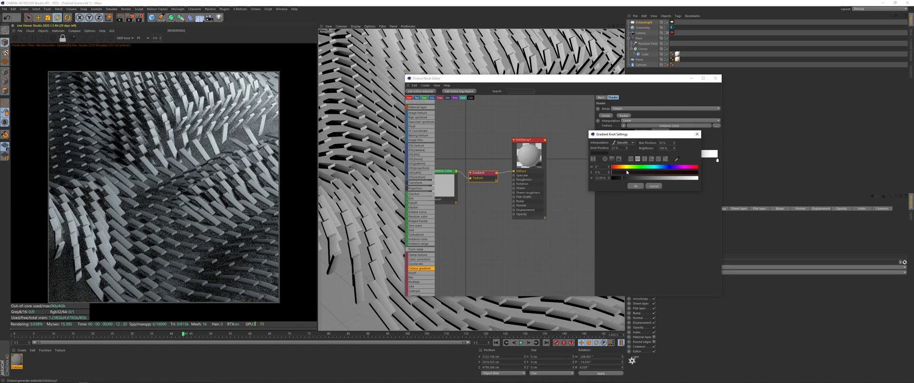
drag(684, 177, 687, 183)
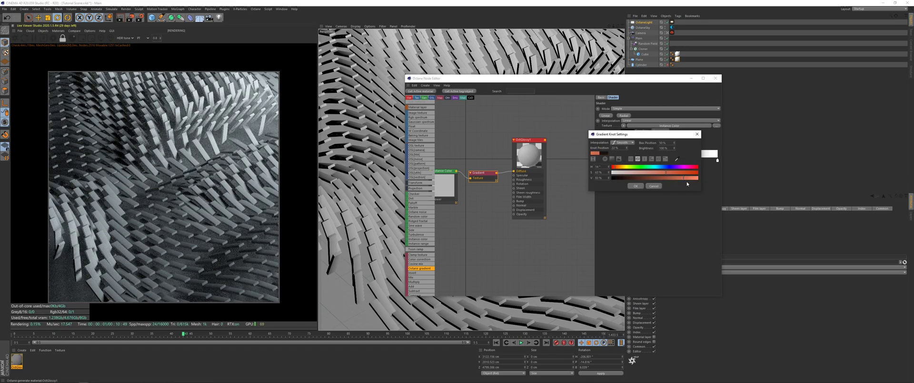
click(653, 185)
double_click(670, 161)
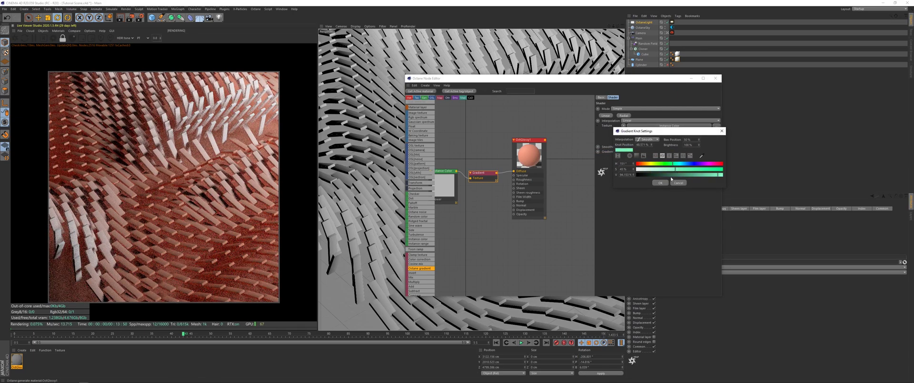
click(660, 182)
double_click(694, 161)
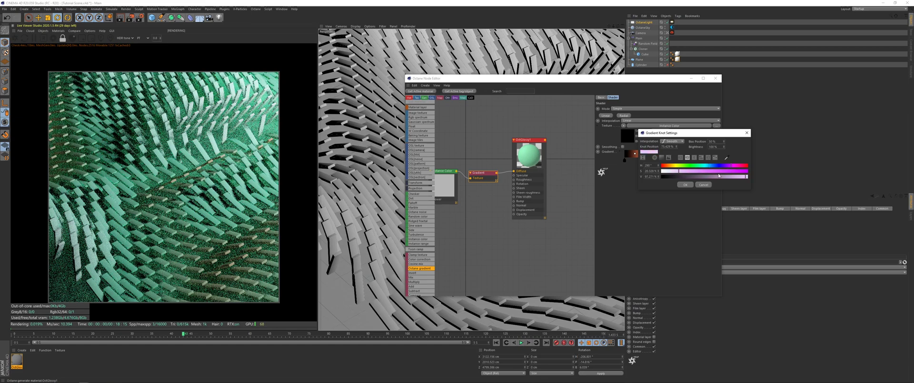
click(685, 184)
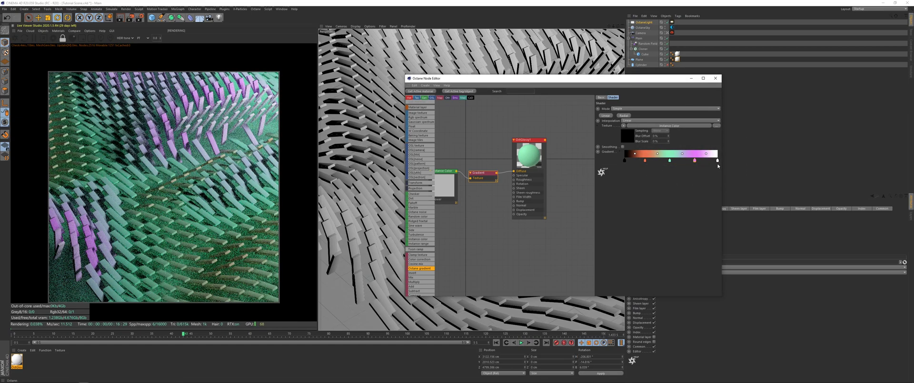
Scrub from the first frame to about frame 147 and examine the gradient colours in a scaled-down render preview
click(497, 343)
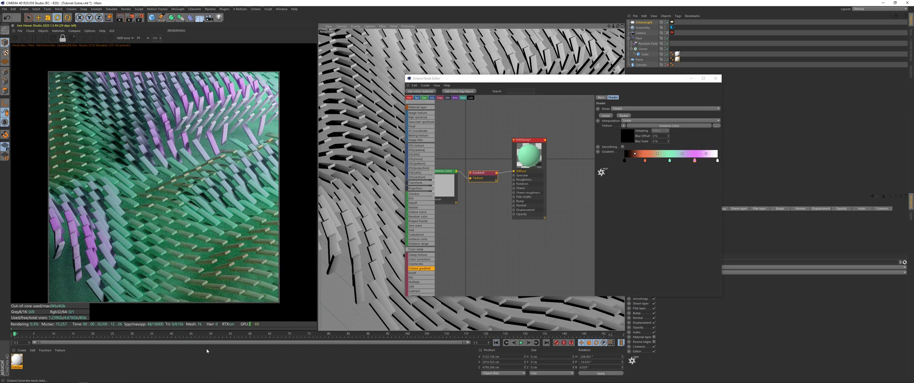
drag(58, 335, 218, 335)
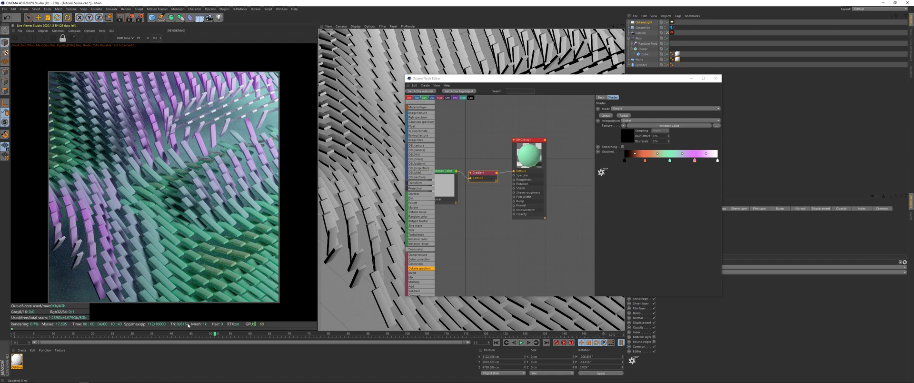
drag(217, 334, 405, 320)
click(161, 39)
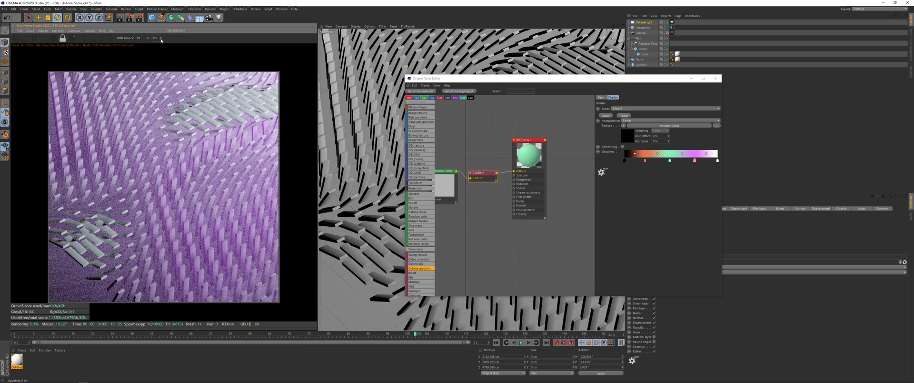
click(161, 39)
scroll(184, 137, down, 2)
scroll(197, 168, up, 1)
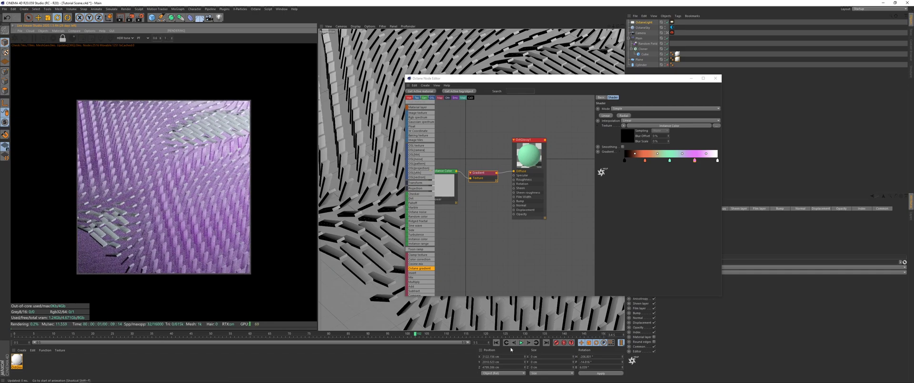
drag(486, 335, 592, 335)
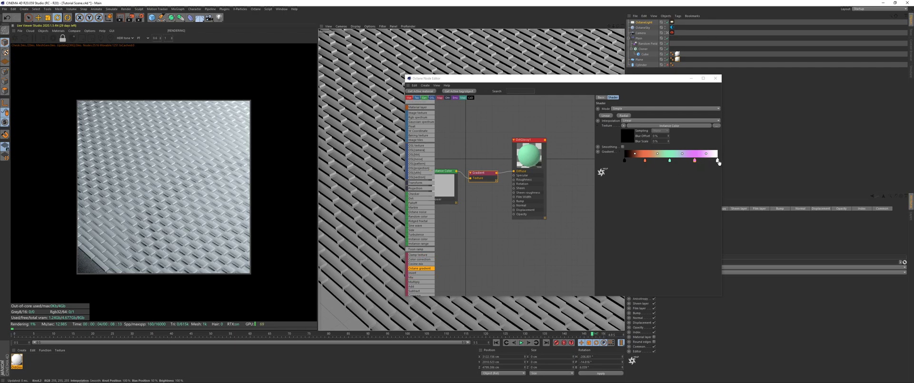
Shift the gradient's purple and white knots inward, copy the black knot to the far end and check about frame 62
drag(718, 161, 687, 161)
click(624, 161)
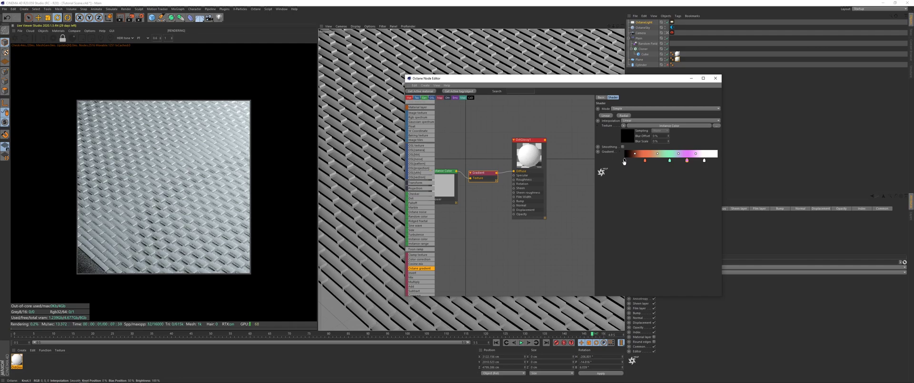
ctrl+drag(624, 162, 718, 162)
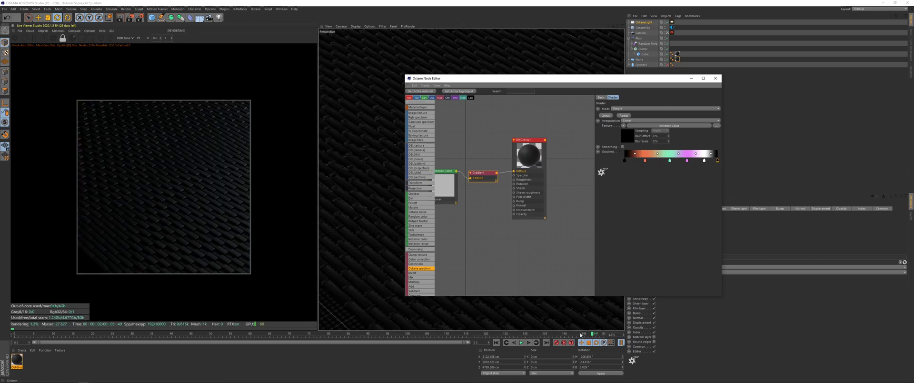
mouse_move(587, 334)
mouse_down()
mouse_move(27, 336)
mouse_move(257, 342)
mouse_up()
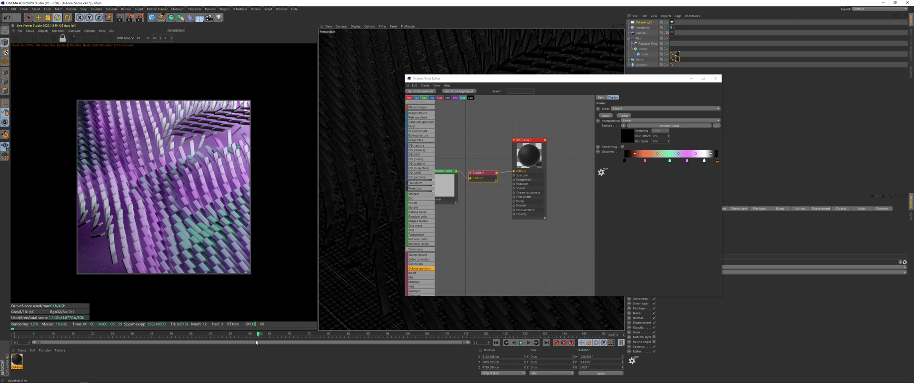
Duplicate the purple knot between orange and green and the white knot between black and orange, and check about frame 20
middle_drag(485, 158, 496, 158)
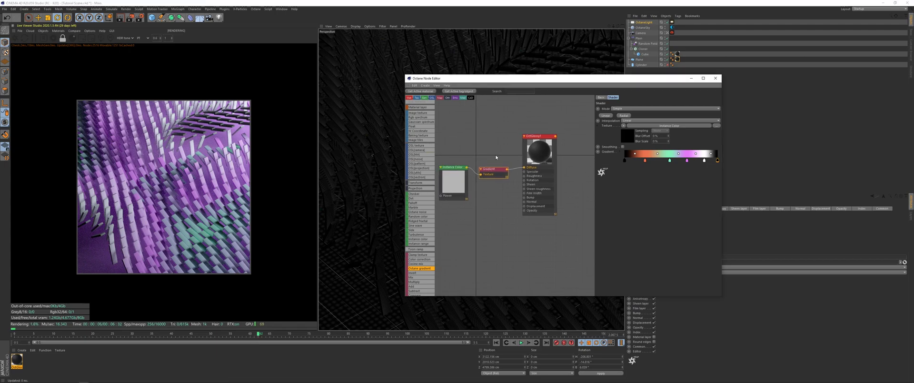
scroll(496, 157, up, 1)
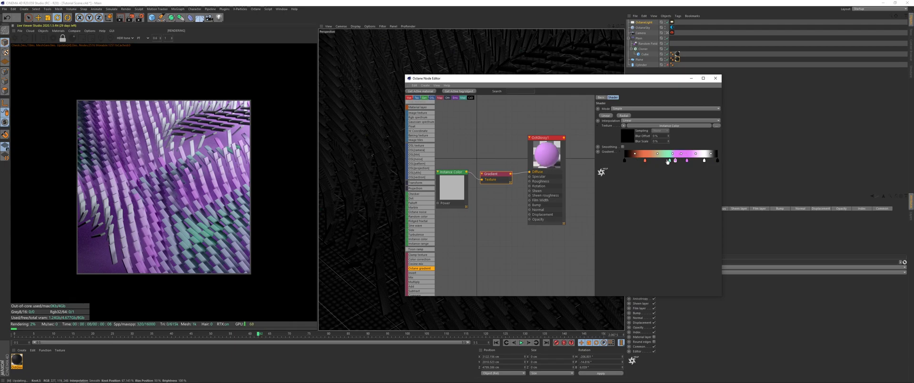
ctrl+drag(668, 162, 637, 161)
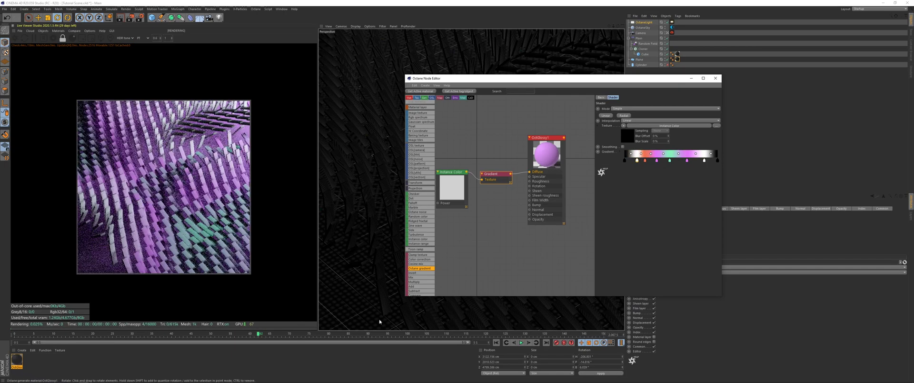
drag(237, 335, 92, 331)
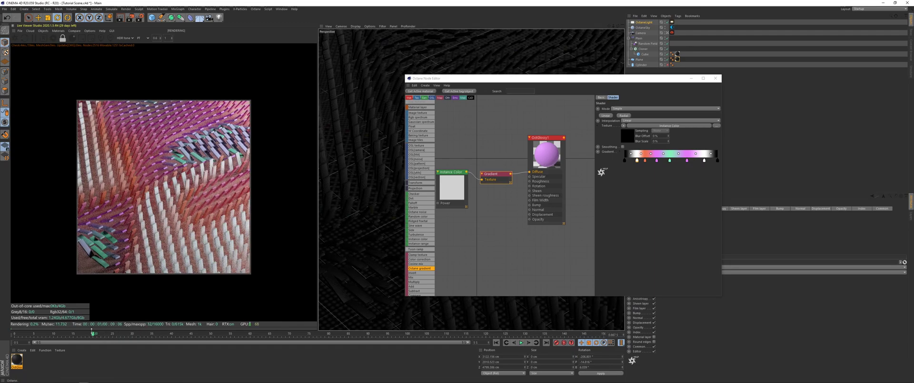
Reshape the Random Field's Strength F-curve by flattening the first key's tangent so the animation eases in gradually
click(647, 44)
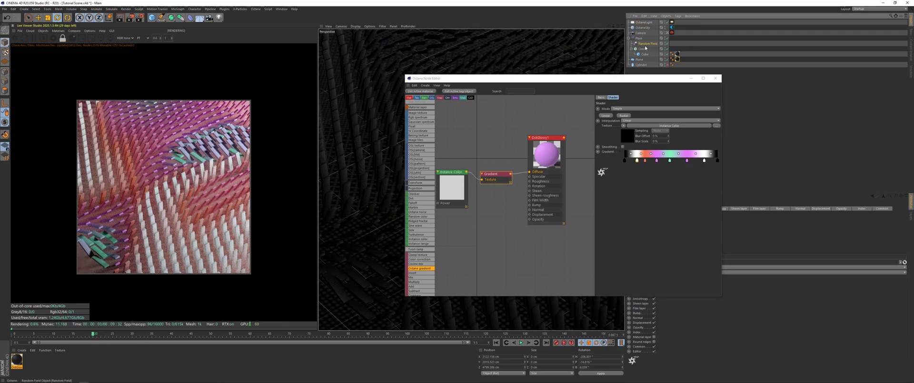
click(281, 9)
click(296, 71)
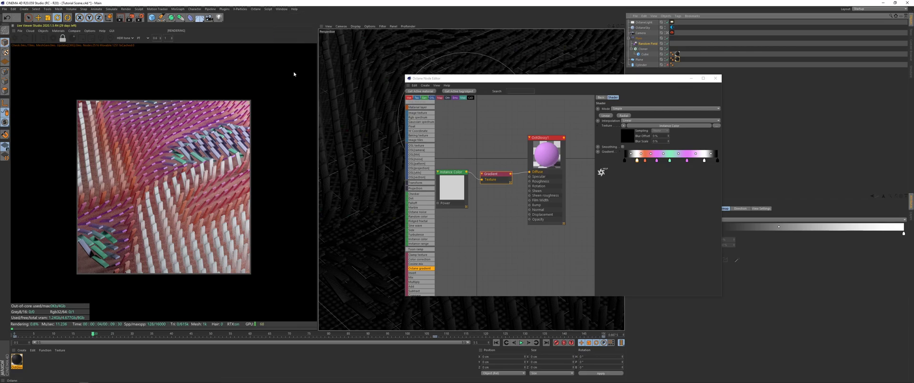
click(419, 121)
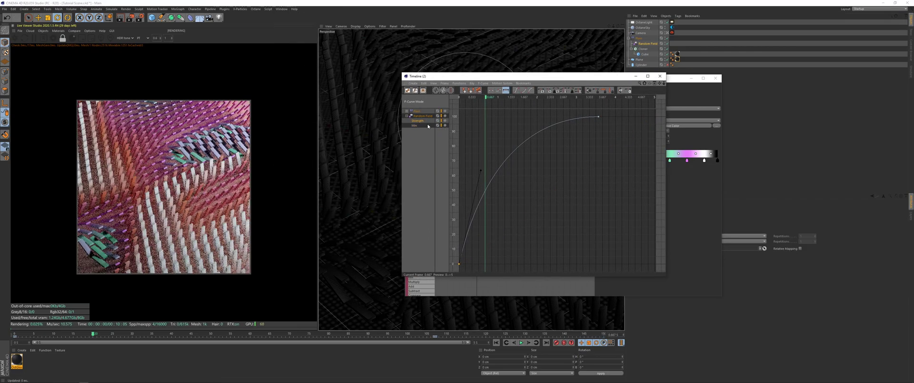
key(h)
drag(490, 170, 546, 223)
Scrub to about frame 110 and back to about frame 35 to check the new timing, and close the timeline and node editor
drag(138, 333, 442, 337)
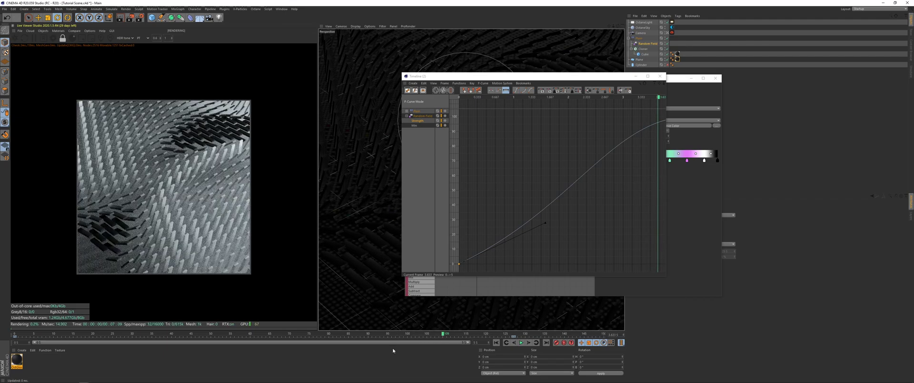
drag(311, 336, 153, 335)
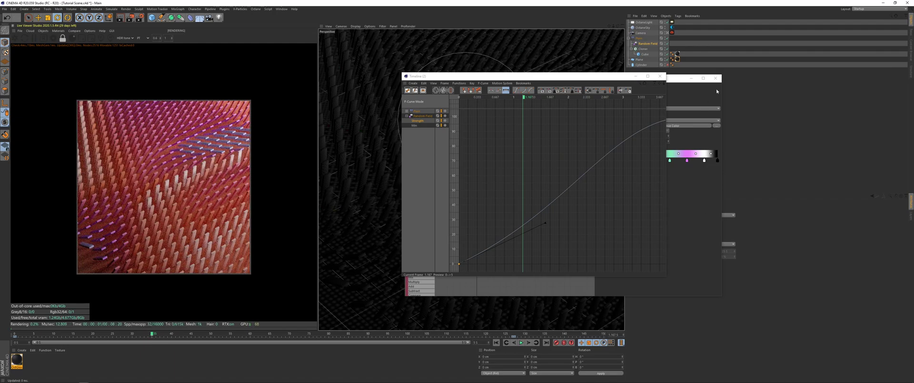
click(659, 76)
click(715, 78)
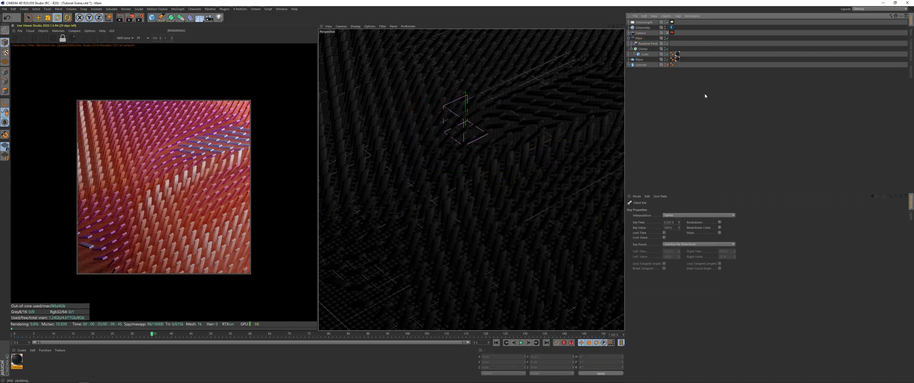
Play the animation from the first frame to examine the motion and colours, and return to the start
click(496, 342)
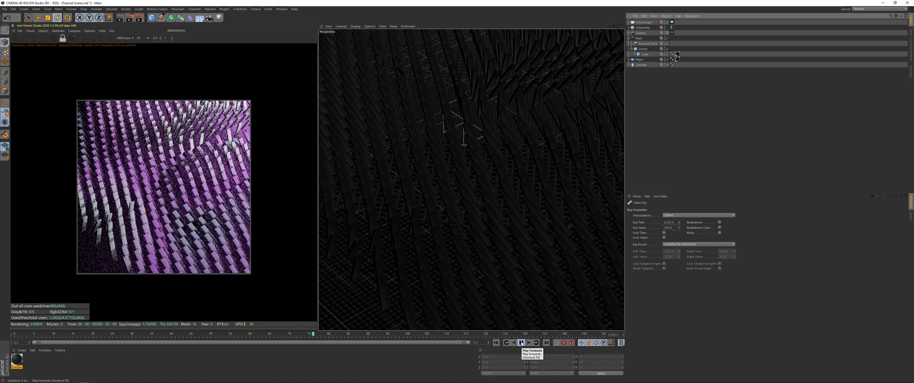
click(521, 343)
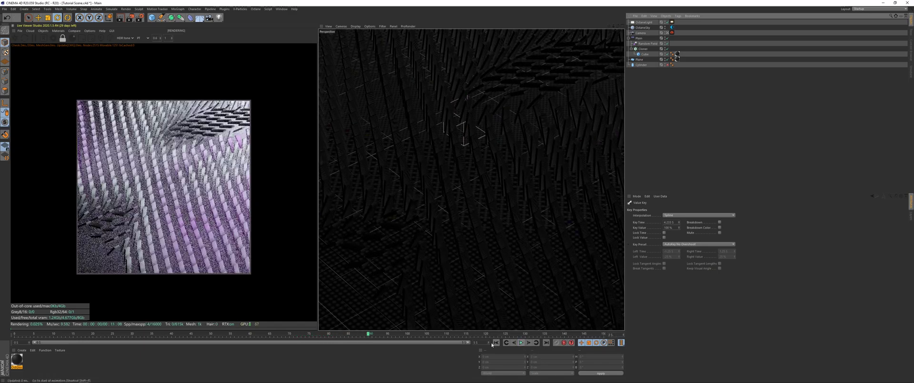
click(496, 343)
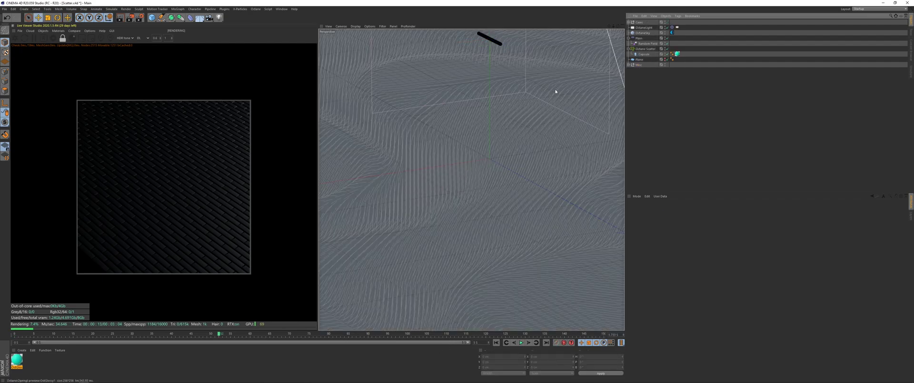
Examine the Scatter scene's live render at about frame 34 through its different cameras
click(17, 38)
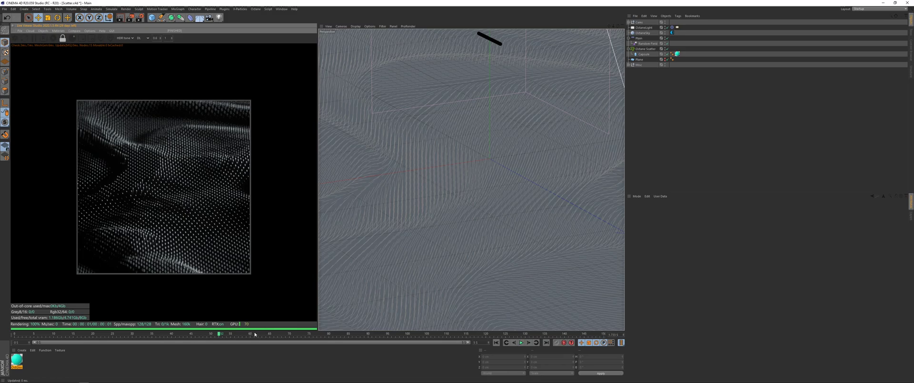
drag(255, 335, 149, 336)
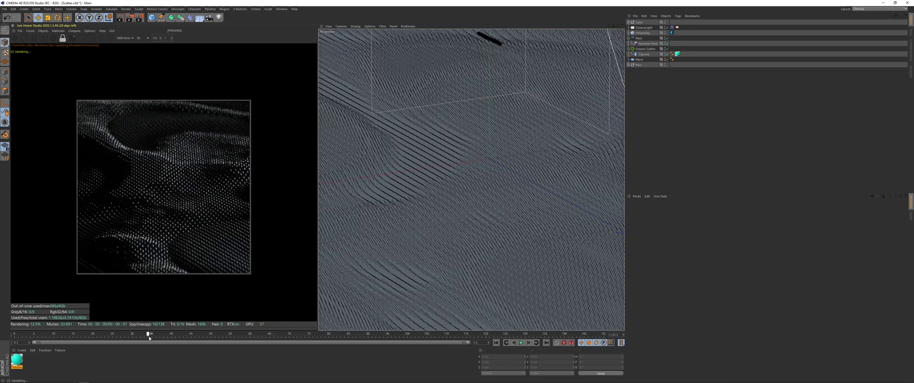
click(629, 21)
click(672, 33)
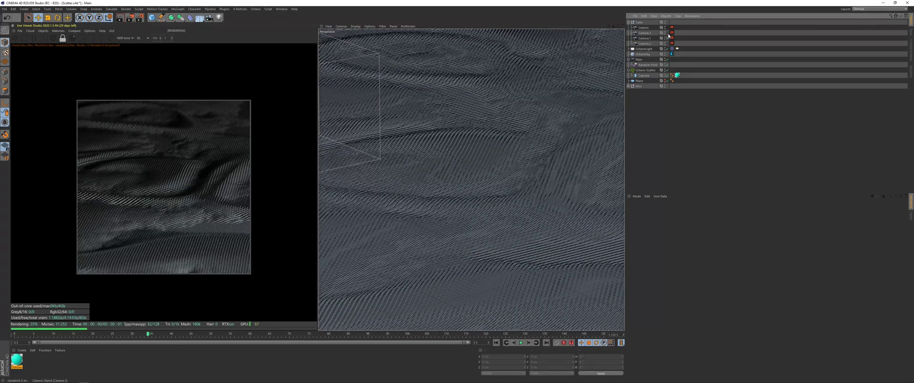
click(671, 27)
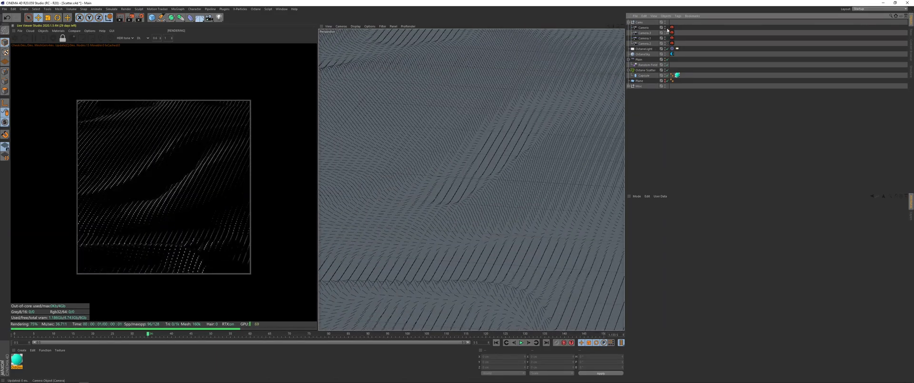
click(667, 28)
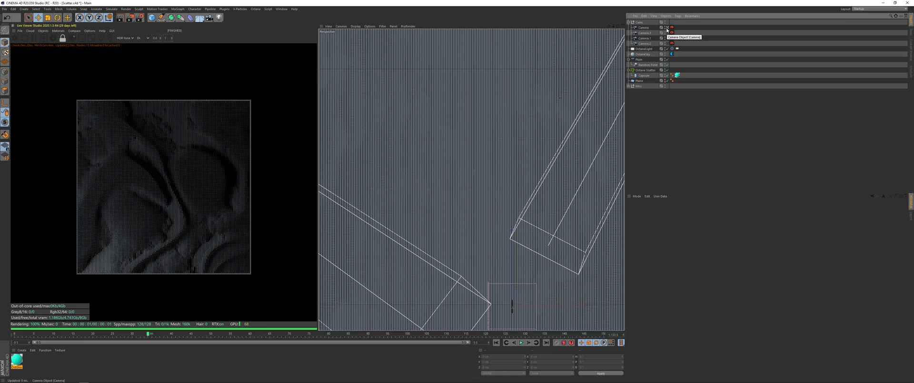
click(666, 32)
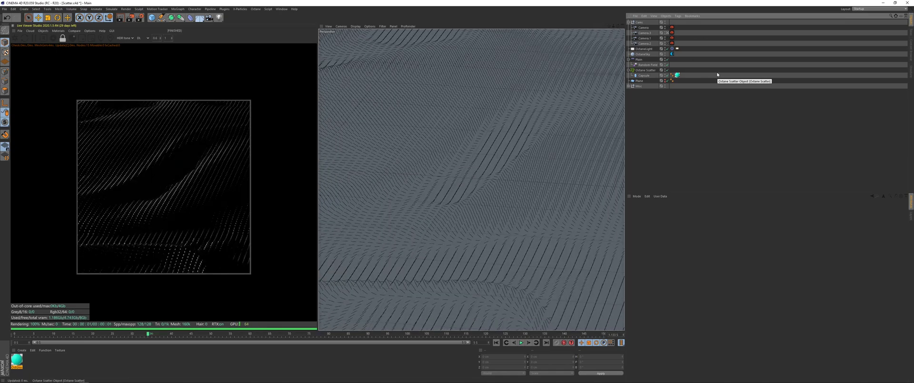
Switch back to the Tutorial Scene file and check its live render at about frame 47
click(281, 8)
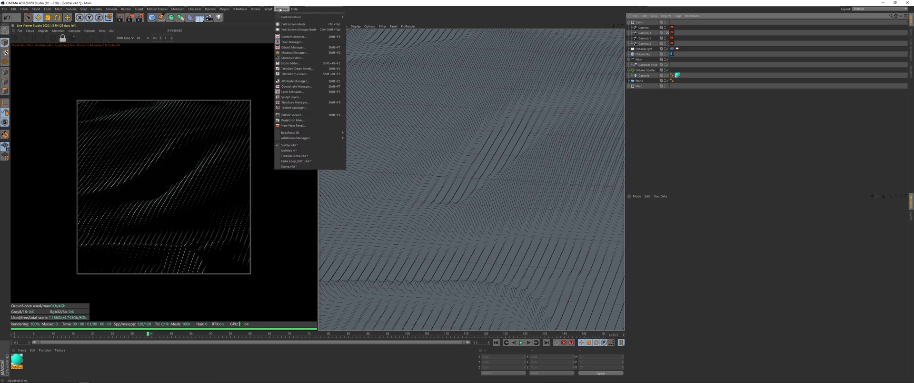
click(294, 156)
click(18, 39)
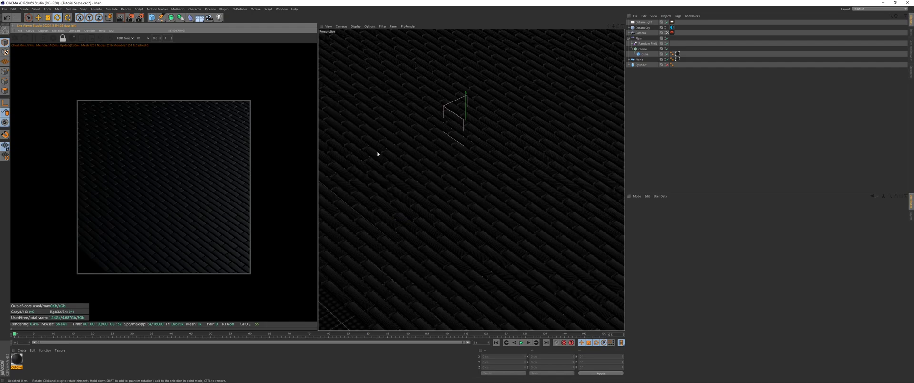
click(198, 335)
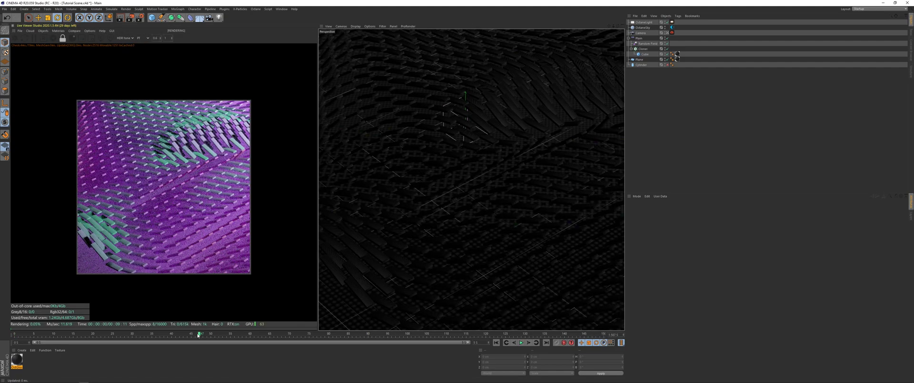